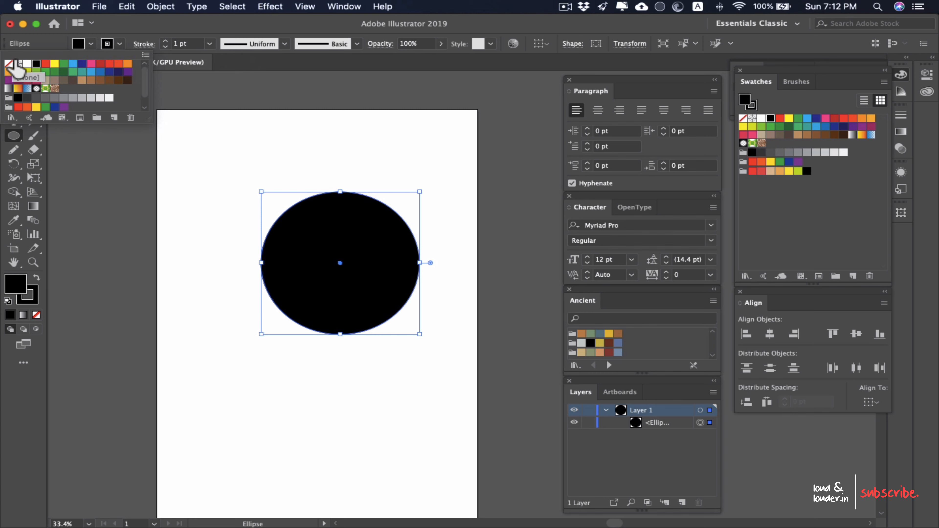
Step: Remove the ellipse's fill and set its stroke weight to 3 pt
{"action": "left_click", "coordinate": [8, 64]}
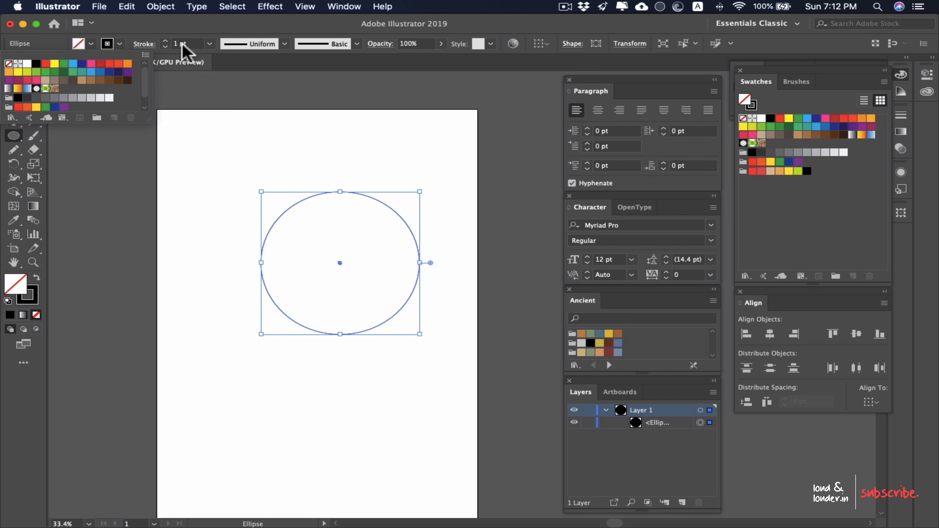
{"action": "left_click", "coordinate": [210, 44]}
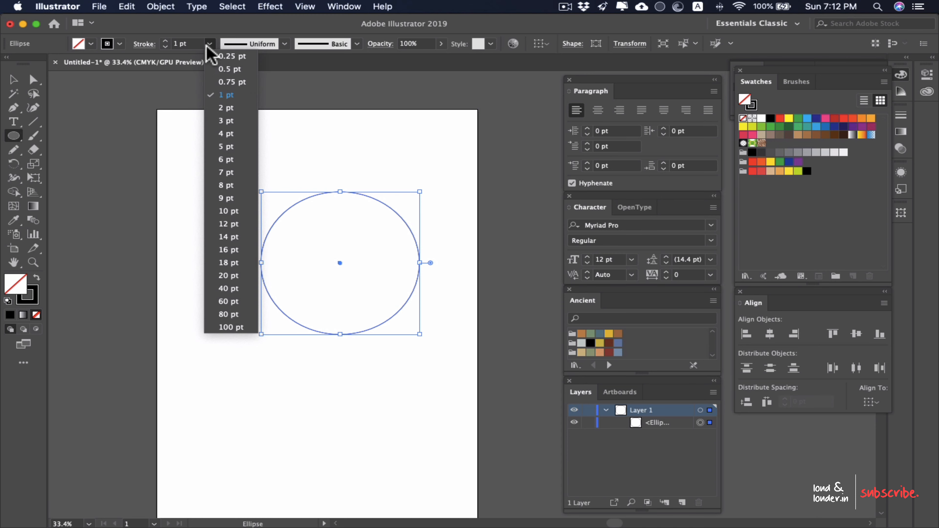
{"action": "left_click", "coordinate": [226, 120]}
{"action": "key", "text": "v"}
{"action": "left_click", "coordinate": [468, 285]}
{"action": "left_click_drag", "start_coordinate": [444, 250], "coordinate": [310, 272]}
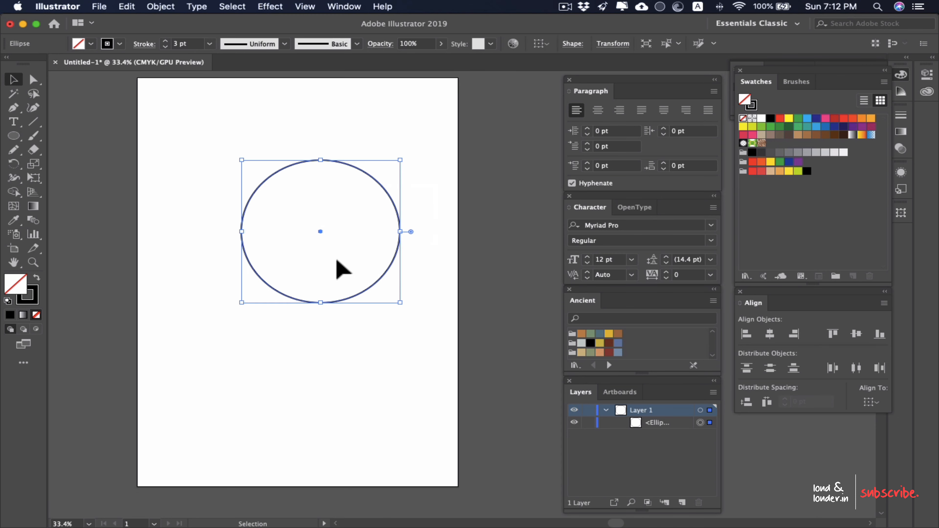
{"action": "left_click_drag", "start_coordinate": [398, 215], "coordinate": [461, 243]}
{"action": "left_click", "coordinate": [429, 183]}
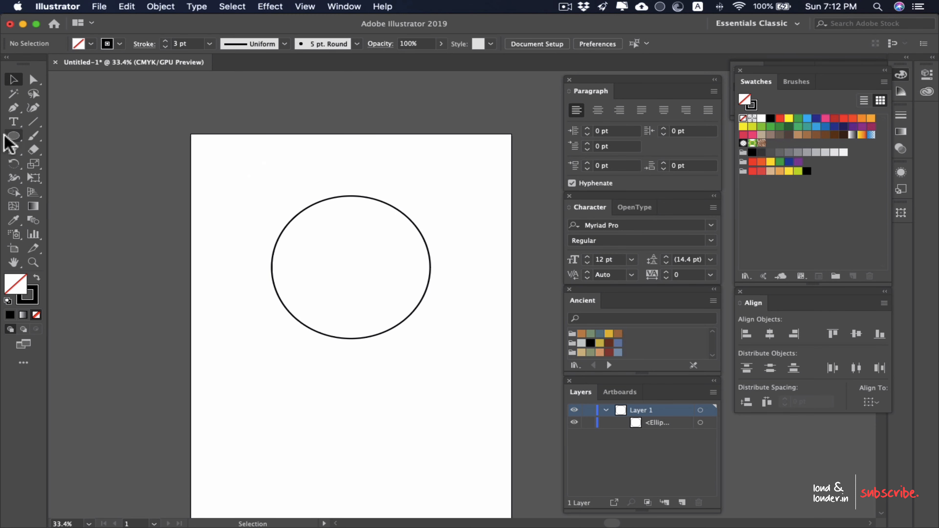
Step: Draw a rectangle wider than the circle, starting at the circle's horizontal centre line and covering its whole lower half
{"action": "left_click", "coordinate": [11, 136]}
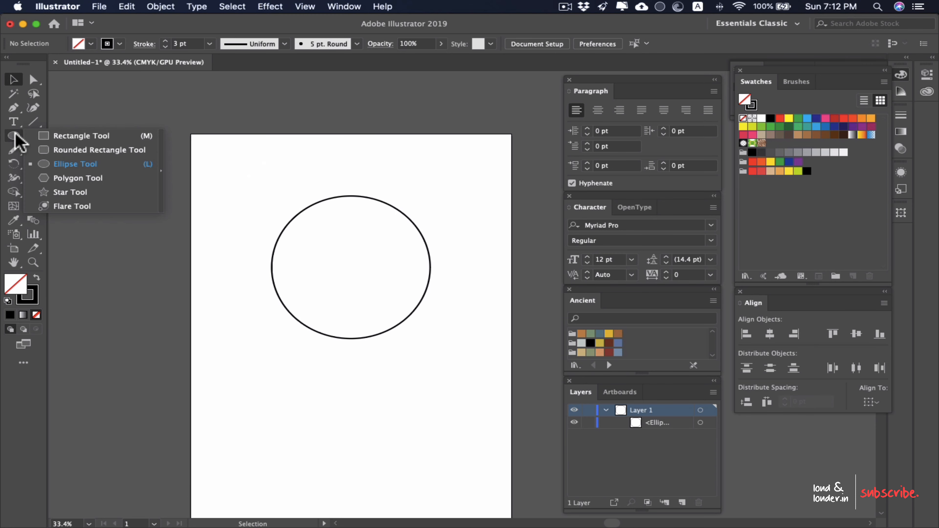
{"action": "left_click", "coordinate": [96, 136]}
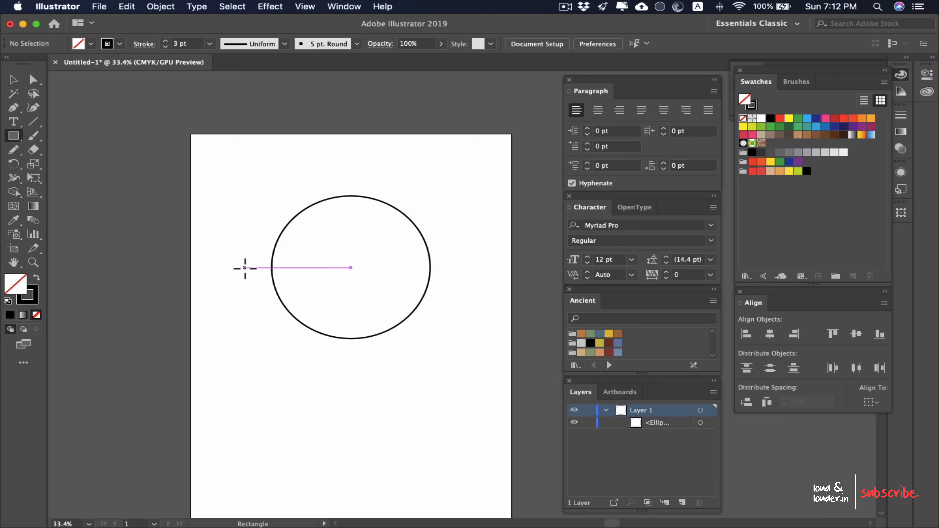
{"action": "left_click_drag", "start_coordinate": [245, 268], "coordinate": [471, 472]}
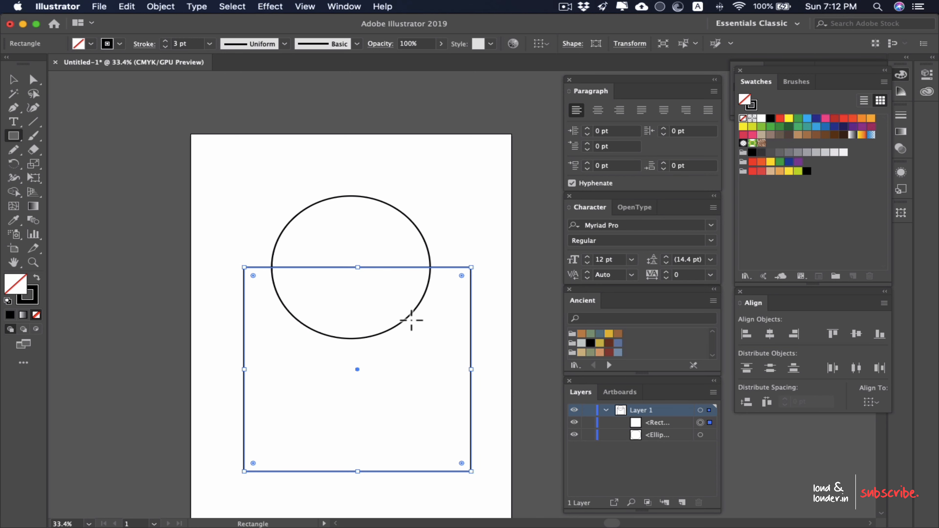
{"action": "scroll", "coordinate": [412, 321], "scroll_direction": "up", "scroll_amount": 3}
{"action": "left_click_drag", "start_coordinate": [408, 347], "coordinate": [412, 266]}
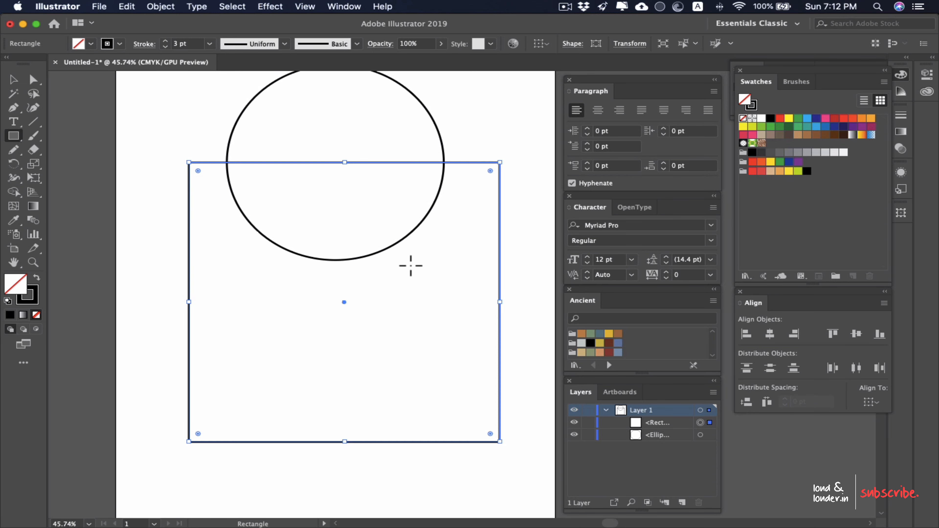
Step: Select the circle and rectangle and merge the rectangle's regions with the circle's lower half using the Shape Builder tool
{"action": "scroll", "coordinate": [412, 266], "scroll_direction": "down", "scroll_amount": 2}
{"action": "key", "text": "v"}
{"action": "left_click_drag", "start_coordinate": [442, 133], "coordinate": [329, 264]}
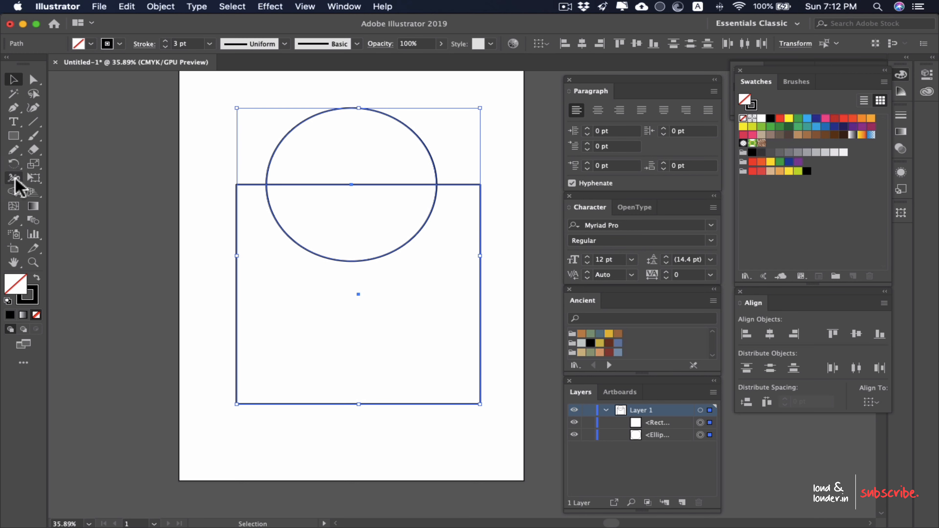
{"action": "left_click", "coordinate": [14, 193]}
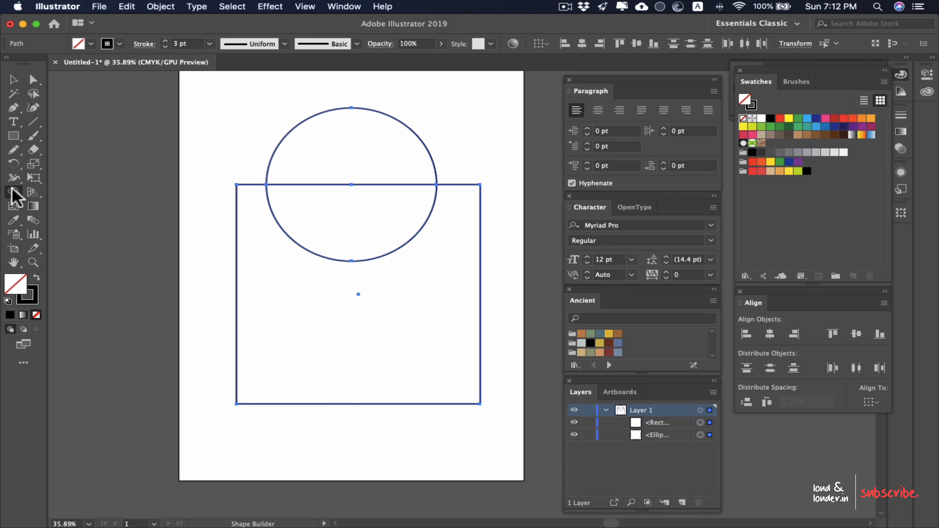
{"action": "mouse_move", "coordinate": [489, 234]}
{"action": "left_mouse_down"}
{"action": "mouse_move", "coordinate": [350, 220]}
{"action": "mouse_move", "coordinate": [157, 231]}
{"action": "left_mouse_up"}
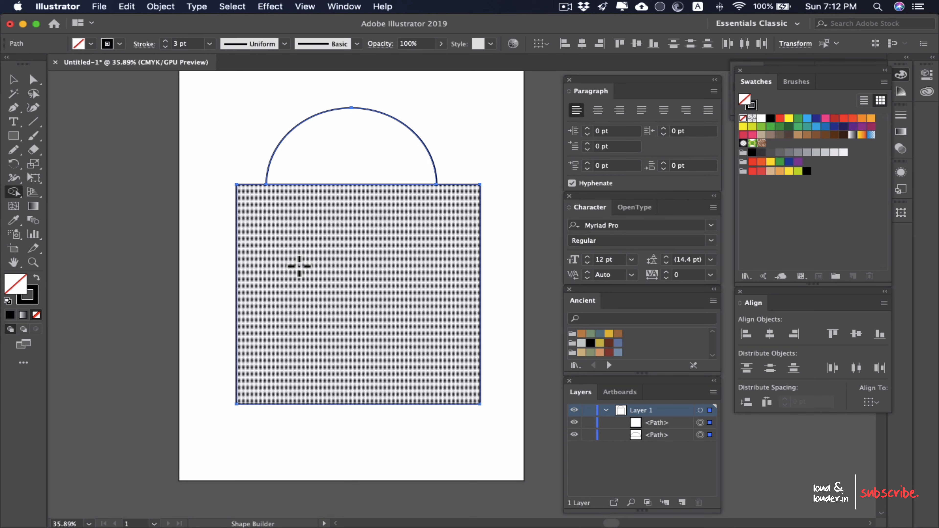
Step: Delete the merged rectangle so that only the upper half circle is left
{"action": "key", "text": "v"}
{"action": "left_click", "coordinate": [458, 266]}
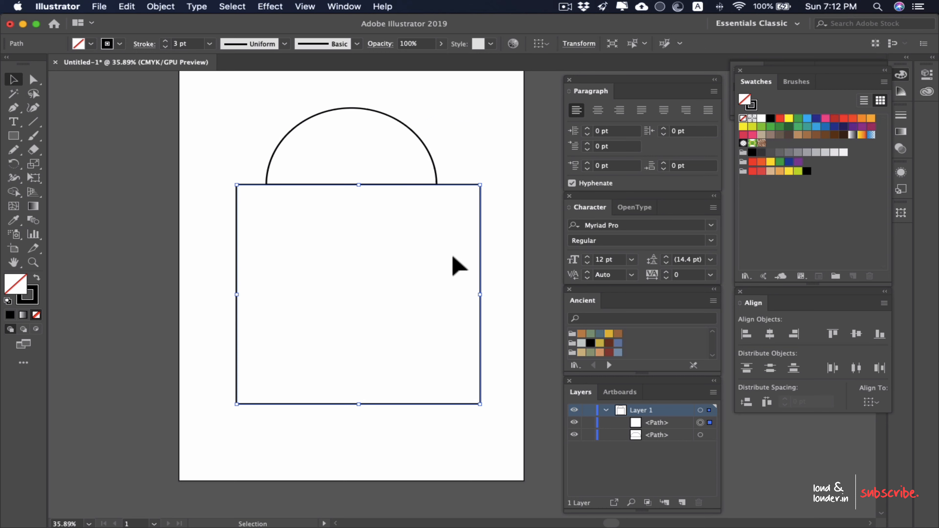
{"action": "key", "text": "Delete"}
{"action": "scroll", "coordinate": [379, 149], "scroll_direction": "up", "scroll_amount": 3}
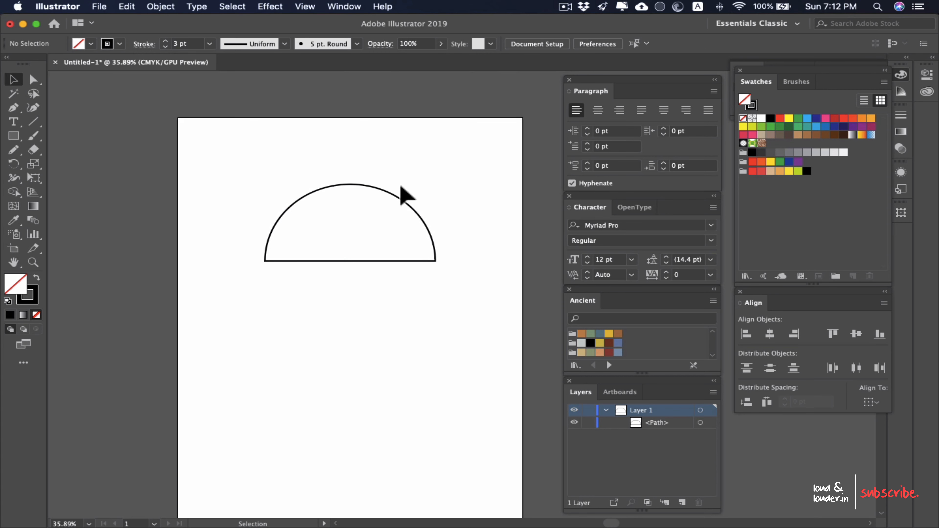
{"action": "left_click", "coordinate": [348, 266]}
{"action": "left_click_drag", "start_coordinate": [362, 266], "coordinate": [358, 306]}
{"action": "left_click", "coordinate": [457, 242]}
{"action": "scroll", "coordinate": [366, 261], "scroll_direction": "up", "scroll_amount": 3}
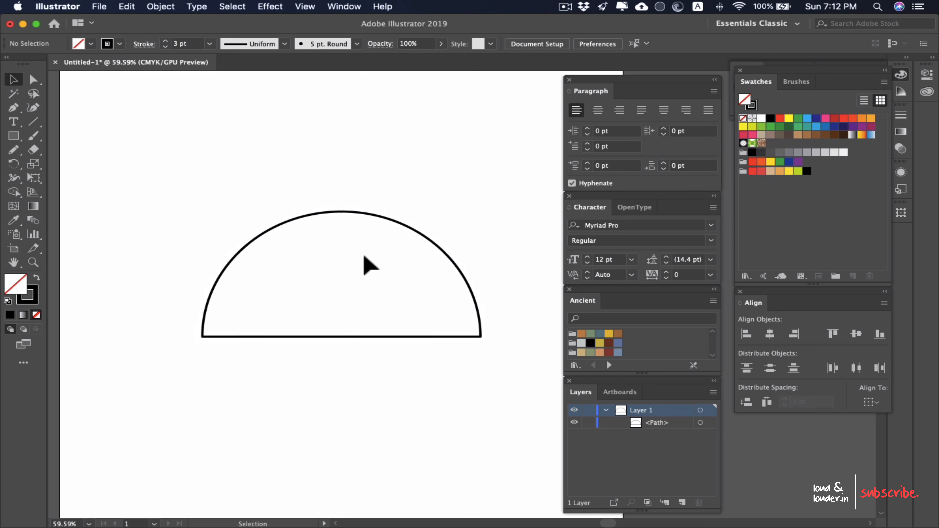
Step: Round both bottom corners of the half circle to a radius of about 15.75 pt
{"action": "left_click_drag", "start_coordinate": [398, 247], "coordinate": [364, 258]}
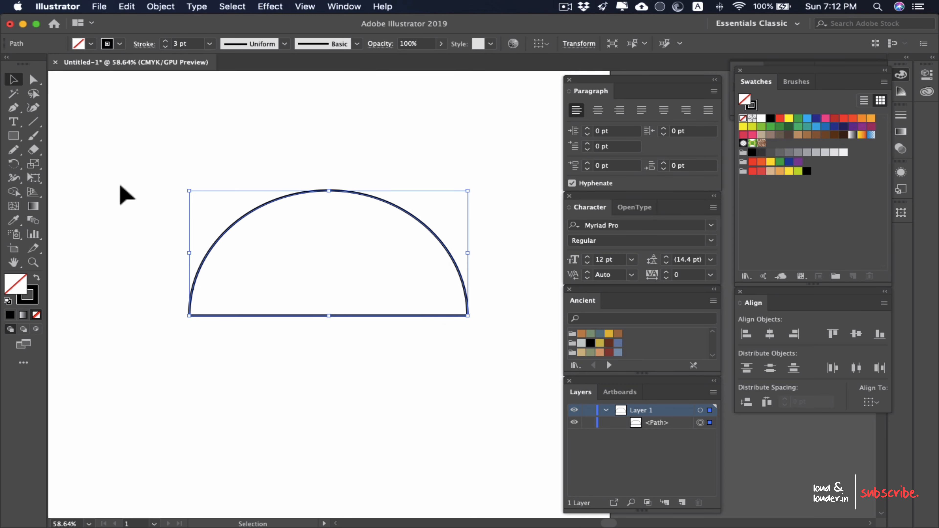
{"action": "left_click", "coordinate": [34, 79]}
{"action": "scroll", "coordinate": [222, 316], "scroll_direction": "up", "scroll_amount": 5}
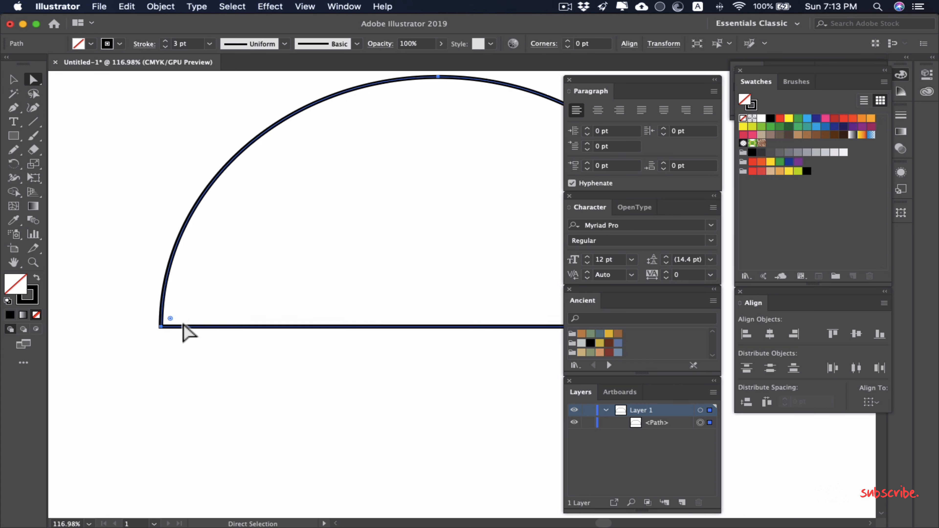
{"action": "left_click_drag", "start_coordinate": [170, 318], "coordinate": [189, 319]}
{"action": "left_click_drag", "start_coordinate": [281, 277], "coordinate": [67, 253]}
{"action": "scroll", "coordinate": [333, 222], "scroll_direction": "down", "scroll_amount": 4}
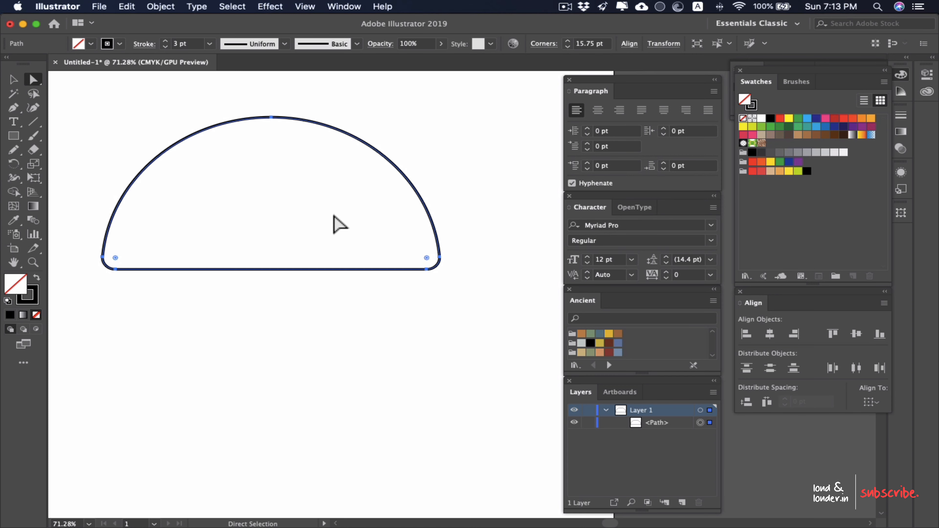
{"action": "key", "text": "v"}
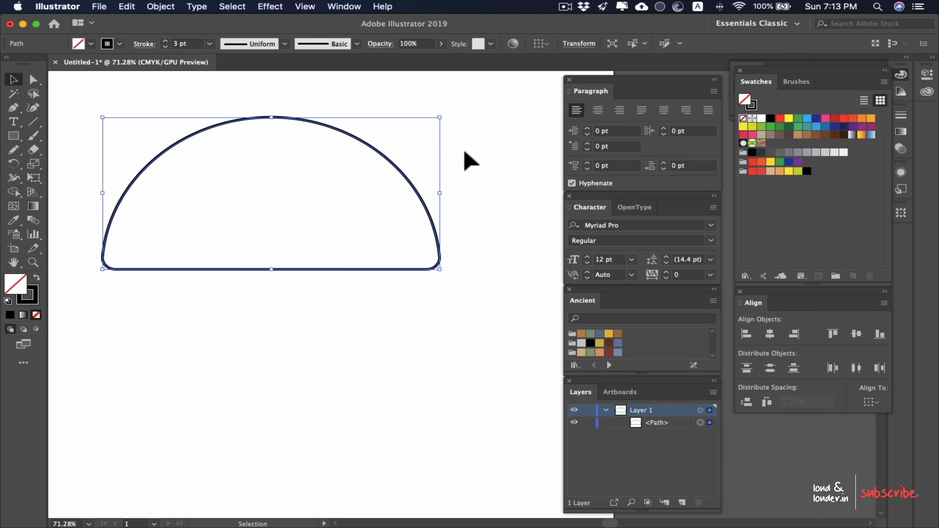
{"action": "left_click", "coordinate": [466, 158]}
Step: Draw a thin rectangle directly beneath the half circle, slightly narrower than its flat base
{"action": "left_click_drag", "start_coordinate": [367, 147], "coordinate": [388, 139]}
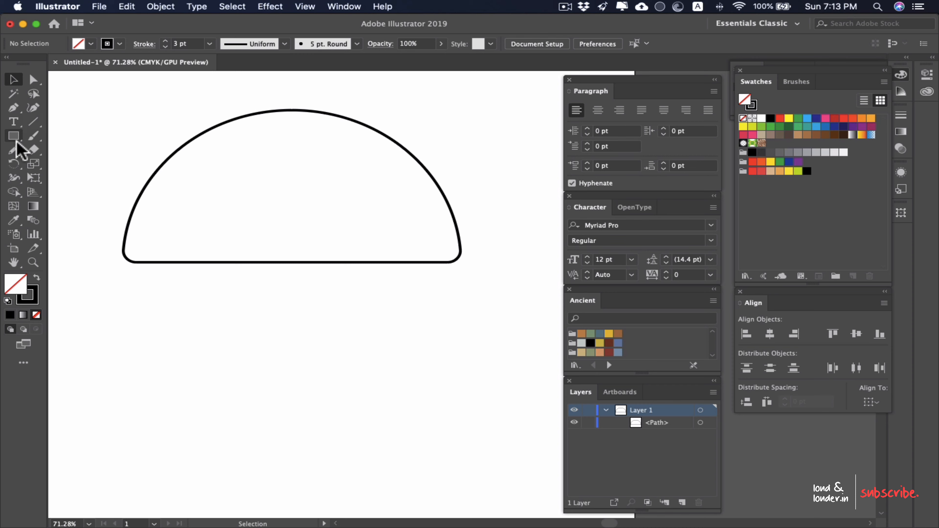
{"action": "left_click_drag", "start_coordinate": [14, 136], "coordinate": [59, 134]}
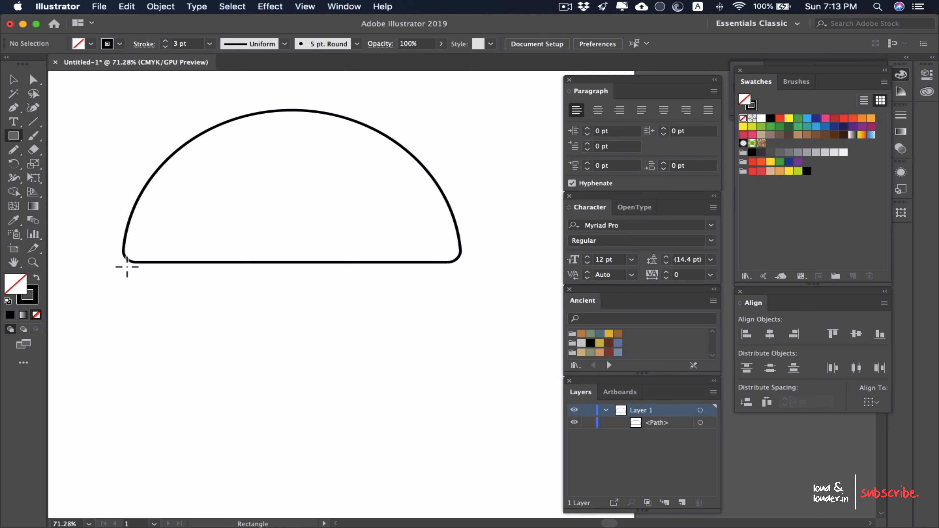
{"action": "mouse_move", "coordinate": [128, 263]}
{"action": "left_mouse_down"}
{"action": "mouse_move", "coordinate": [220, 317]}
{"action": "mouse_move", "coordinate": [432, 314]}
{"action": "mouse_move", "coordinate": [457, 301]}
{"action": "left_mouse_up"}
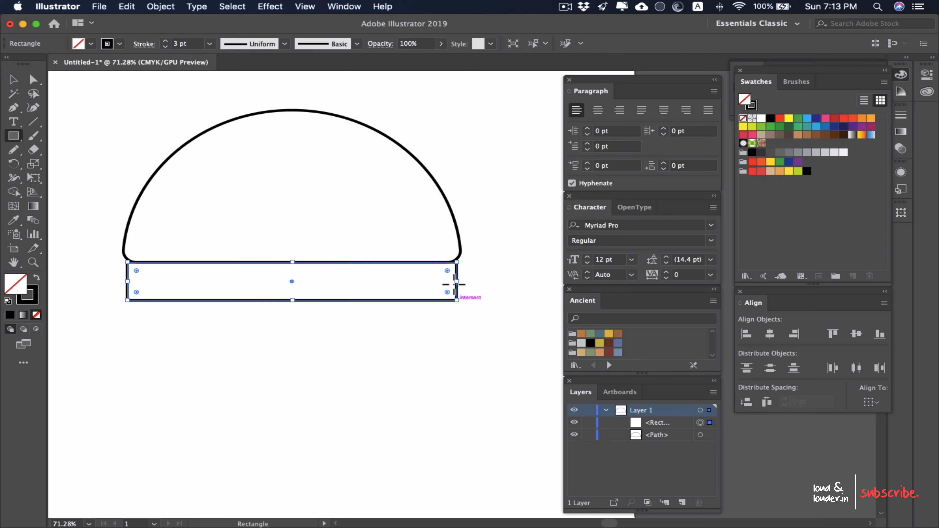
Step: Round all four corners of the thin rectangle with the live corner handles
{"action": "scroll", "coordinate": [451, 275], "scroll_direction": "up", "scroll_amount": 2}
{"action": "left_click_drag", "start_coordinate": [266, 250], "coordinate": [314, 238]}
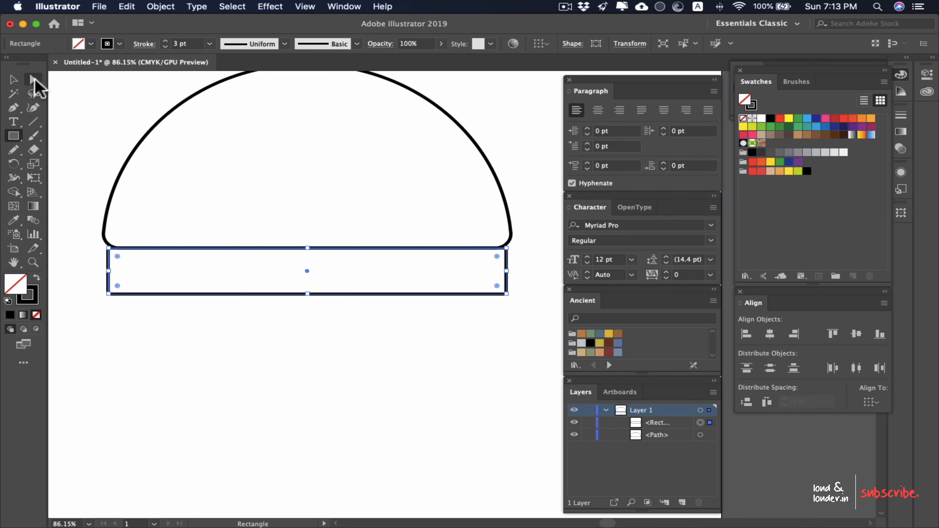
{"action": "left_click", "coordinate": [34, 80]}
{"action": "left_click_drag", "start_coordinate": [497, 256], "coordinate": [491, 258]}
{"action": "key", "text": "v"}
{"action": "left_click", "coordinate": [411, 357]}
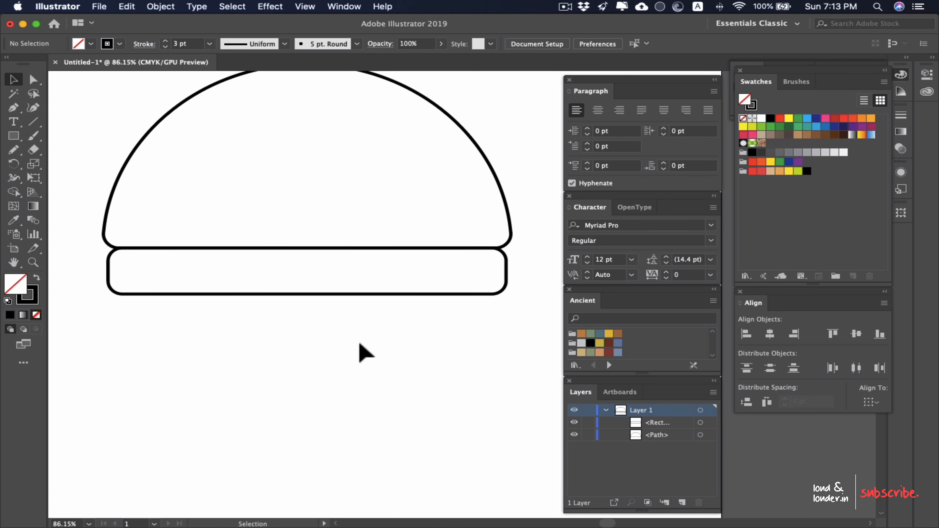
Step: Duplicate the rounded half circle and place the copy below the thin rectangle, leaving a small gap
{"action": "scroll", "coordinate": [358, 333], "scroll_direction": "down", "scroll_amount": 1}
{"action": "left_click_drag", "start_coordinate": [361, 329], "coordinate": [380, 336]}
{"action": "left_click_drag", "start_coordinate": [508, 136], "coordinate": [407, 181]}
{"action": "scroll", "coordinate": [370, 234], "scroll_direction": "down", "scroll_amount": 1}
{"action": "scroll", "coordinate": [370, 234], "scroll_direction": "down", "scroll_amount": 1}
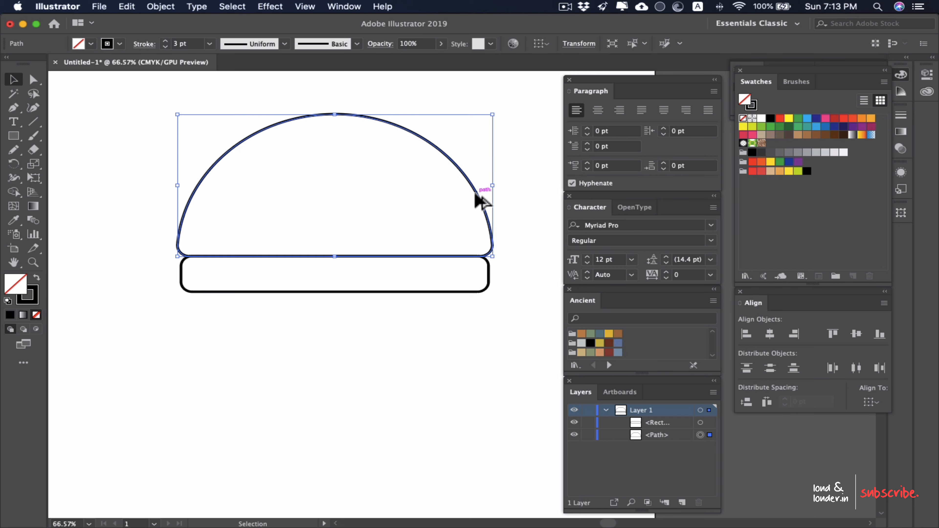
{"action": "left_click_drag", "start_coordinate": [480, 206], "coordinate": [485, 403]}
{"action": "scroll", "coordinate": [483, 231], "scroll_direction": "down", "scroll_amount": 3}
Step: Reflect the duplicated half circle across the horizontal axis
{"action": "right_click", "coordinate": [436, 291]}
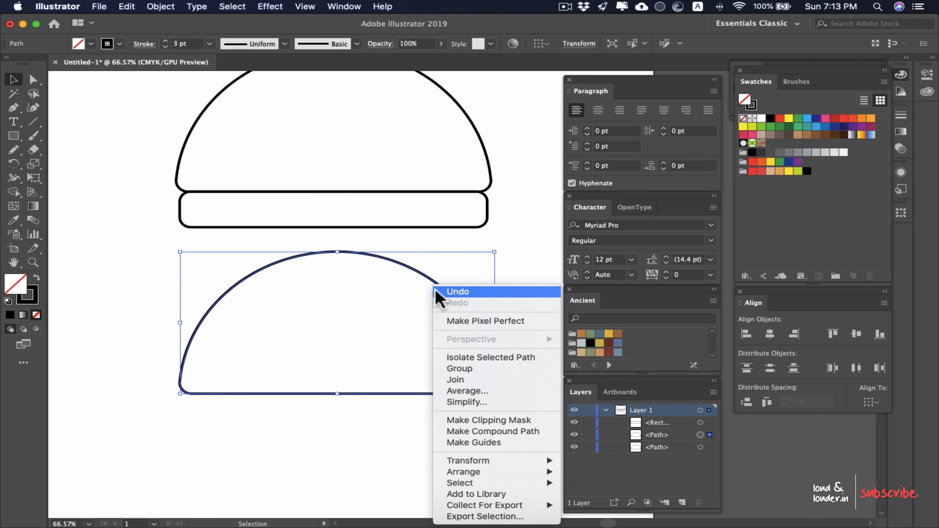
{"action": "mouse_move", "coordinate": [503, 462]}
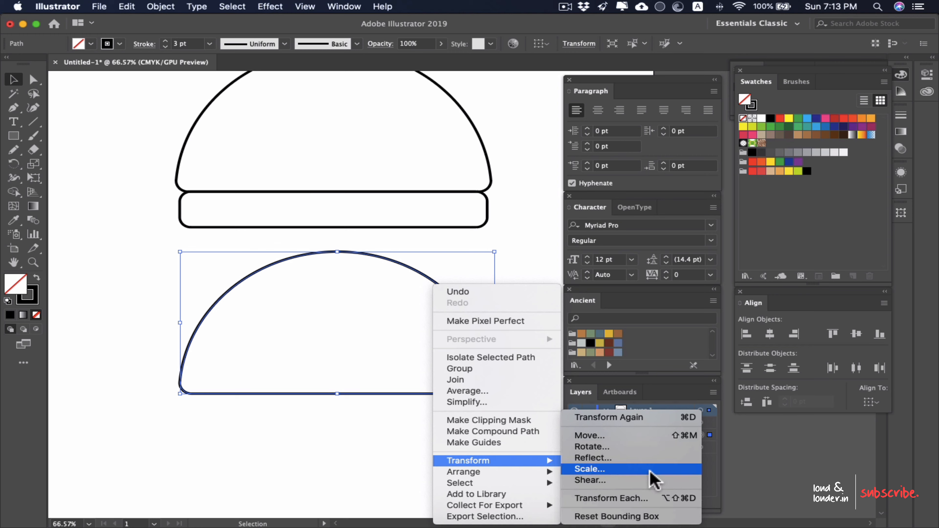
{"action": "left_click", "coordinate": [658, 453]}
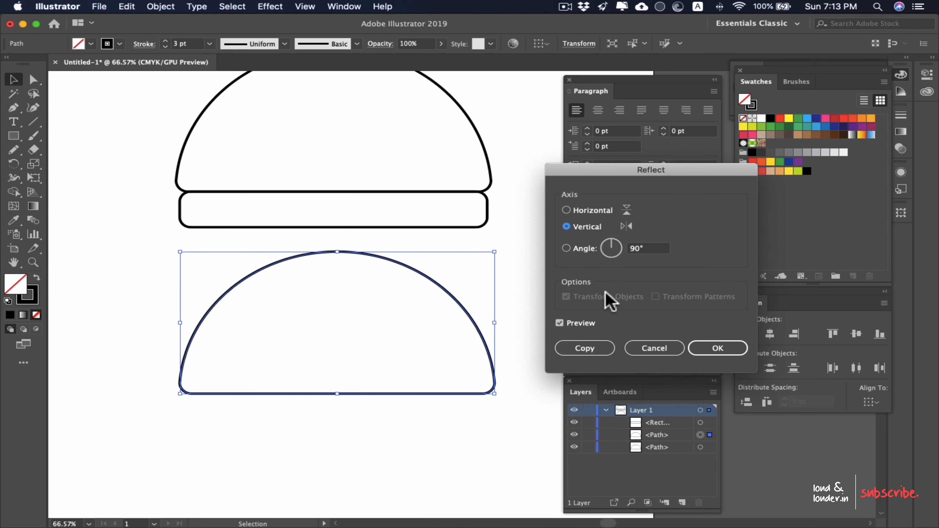
{"action": "left_click", "coordinate": [571, 213]}
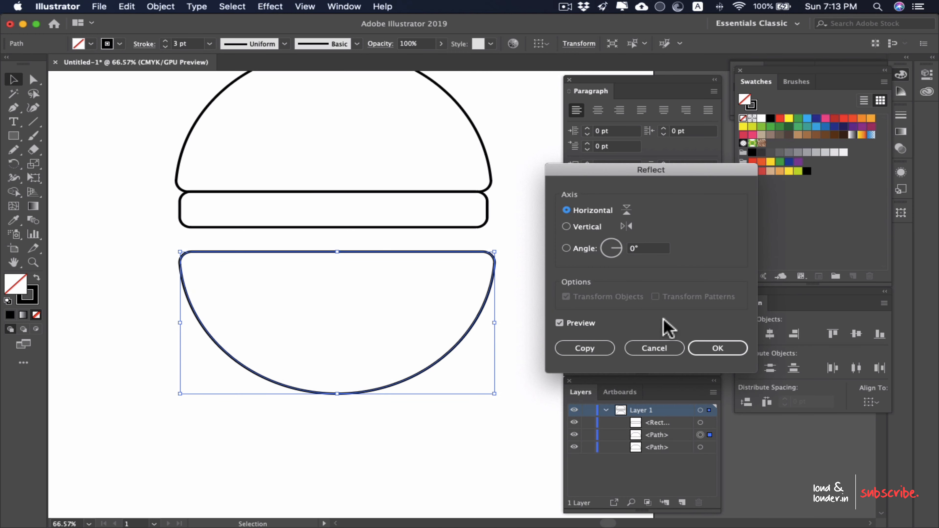
{"action": "left_click", "coordinate": [712, 351]}
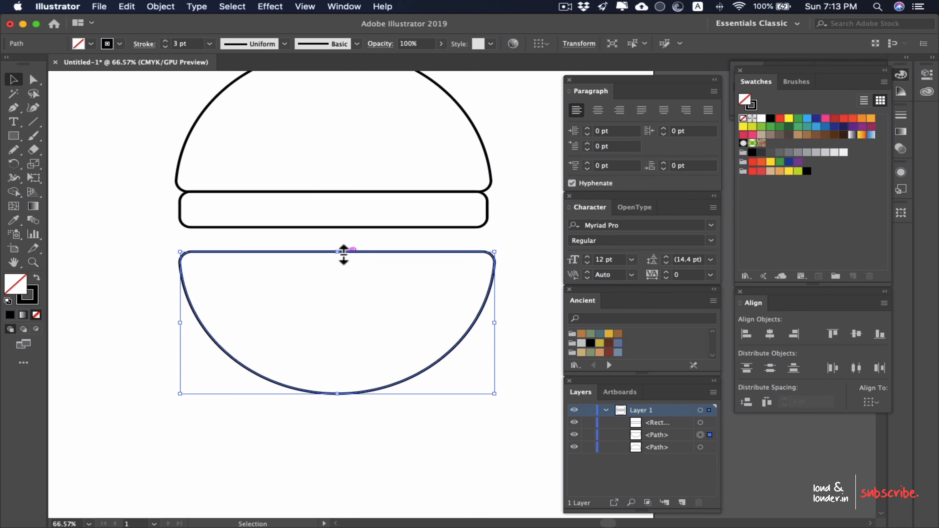
Step: Select all three shapes and align them on their horizontal centres
{"action": "left_click_drag", "start_coordinate": [509, 136], "coordinate": [312, 443]}
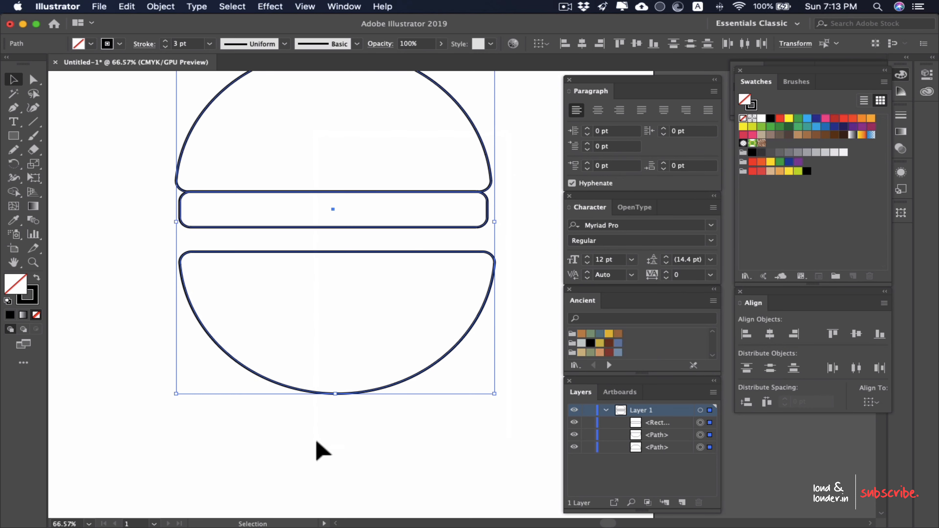
{"action": "left_click", "coordinate": [770, 333]}
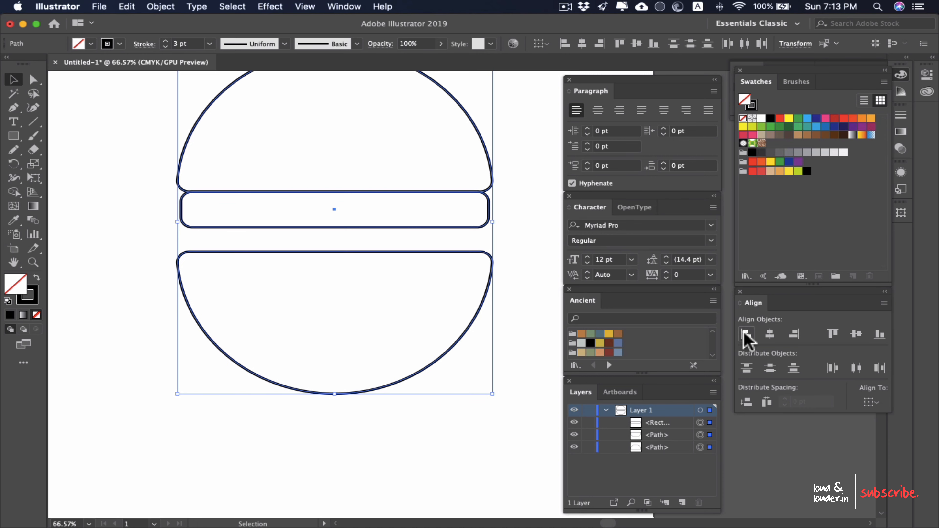
{"action": "left_click", "coordinate": [745, 334]}
{"action": "left_click", "coordinate": [770, 334]}
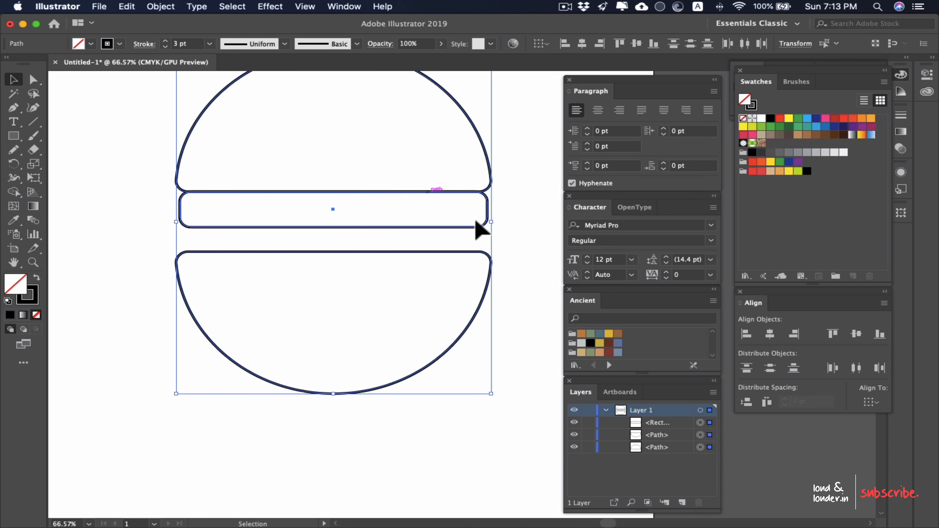
{"action": "left_click", "coordinate": [515, 244]}
Step: Move the flipped half circle up against the thin rectangle and reduce its height to a shallow bottom bun
{"action": "left_click", "coordinate": [335, 251]}
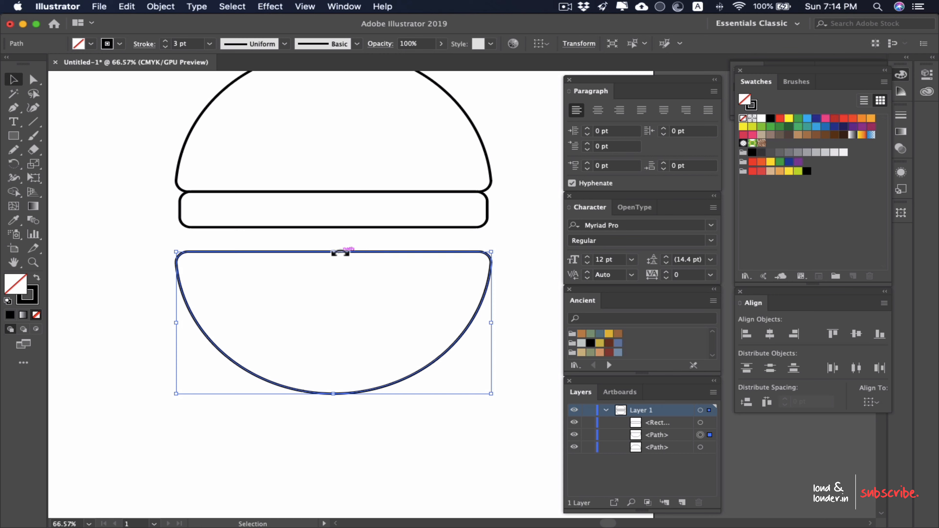
{"action": "left_click_drag", "start_coordinate": [341, 250], "coordinate": [336, 226]}
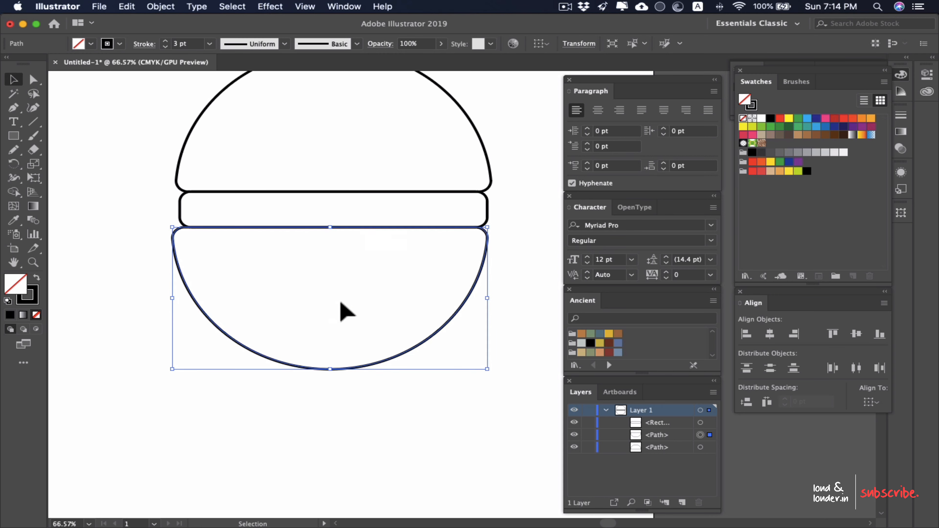
{"action": "left_click_drag", "start_coordinate": [335, 374], "coordinate": [333, 307]}
{"action": "scroll", "coordinate": [471, 304], "scroll_direction": "down", "scroll_amount": 3}
{"action": "scroll", "coordinate": [466, 285], "scroll_direction": "up", "scroll_amount": 2}
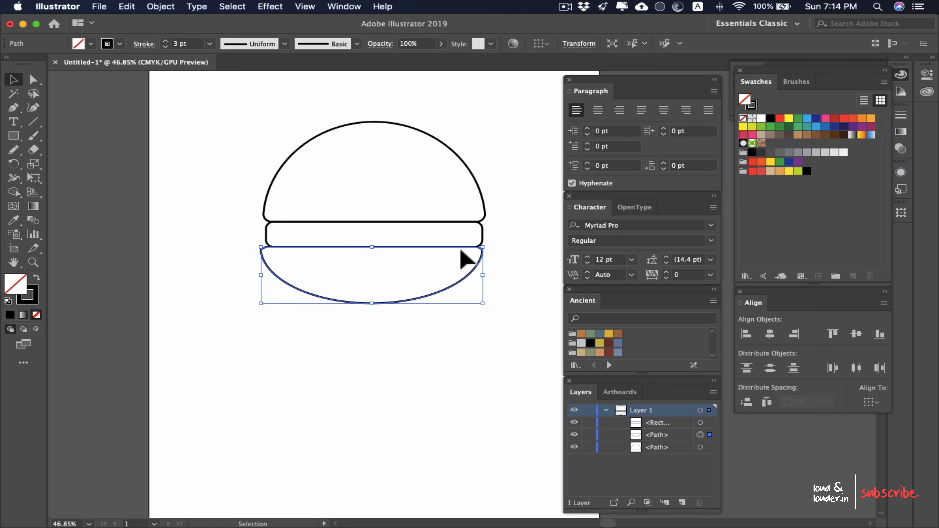
Step: Select all three burger shapes, narrow them slightly from the right side and align them on their horizontal centres
{"action": "left_click_drag", "start_coordinate": [527, 89], "coordinate": [318, 355]}
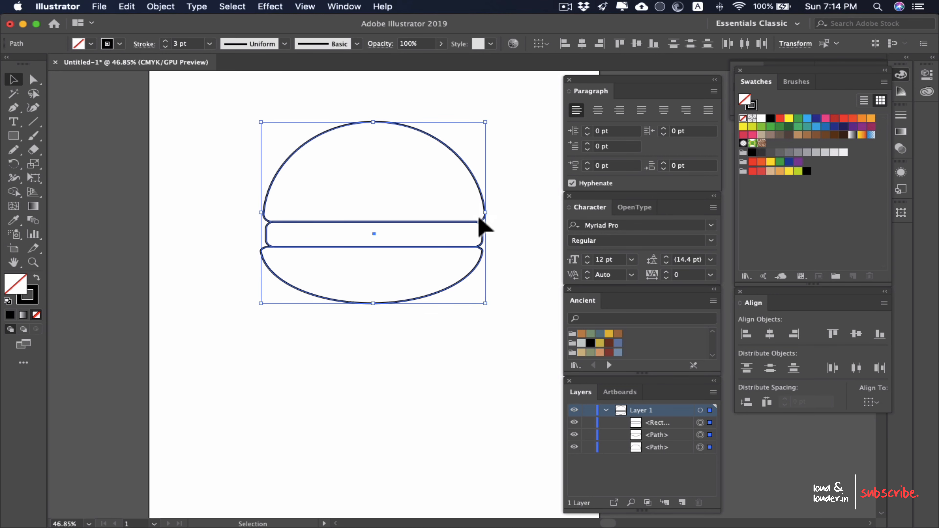
{"action": "left_click_drag", "start_coordinate": [488, 217], "coordinate": [478, 217]}
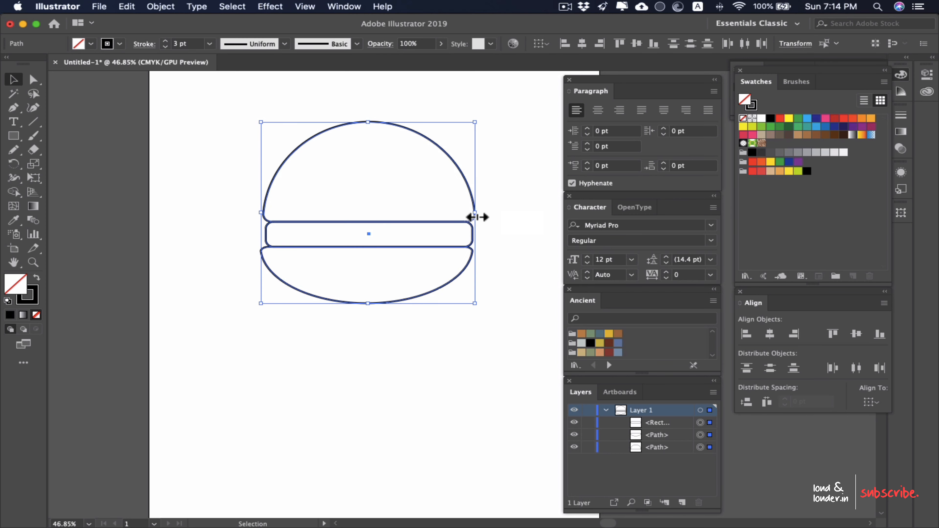
{"action": "left_click", "coordinate": [770, 334]}
{"action": "left_click", "coordinate": [536, 202]}
{"action": "scroll", "coordinate": [406, 200], "scroll_direction": "up", "scroll_amount": 5}
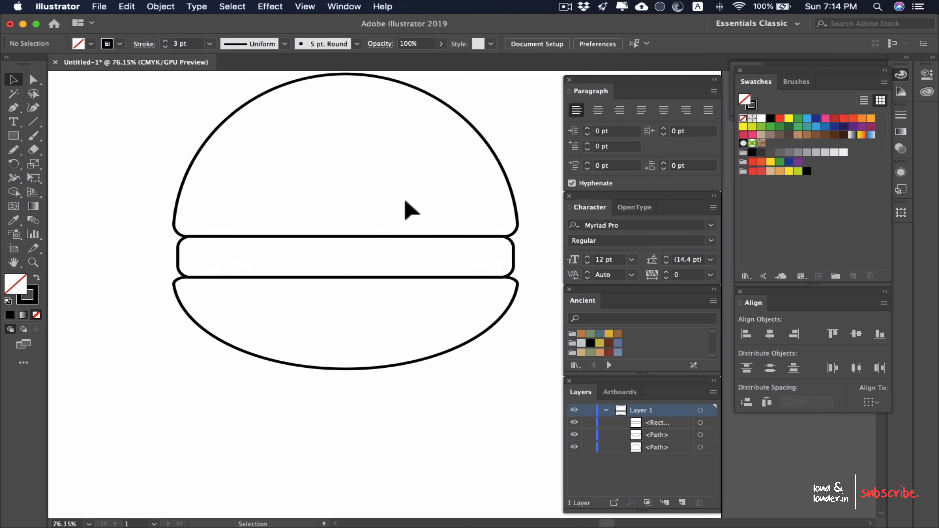
{"action": "mouse_move", "coordinate": [367, 230]}
{"action": "left_mouse_down"}
{"action": "mouse_move", "coordinate": [386, 311]}
{"action": "mouse_move", "coordinate": [396, 309]}
{"action": "mouse_move", "coordinate": [364, 248]}
{"action": "left_mouse_up"}
{"action": "scroll", "coordinate": [384, 301], "scroll_direction": "up", "scroll_amount": 1}
{"action": "scroll", "coordinate": [384, 301], "scroll_direction": "down", "scroll_amount": 1}
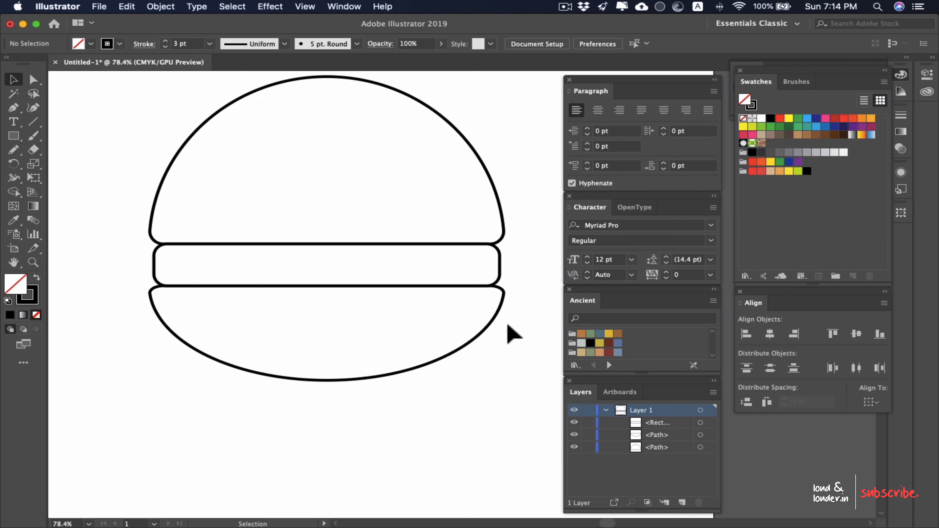
{"action": "scroll", "coordinate": [507, 324], "scroll_direction": "up", "scroll_amount": 1}
{"action": "left_click_drag", "start_coordinate": [528, 303], "coordinate": [426, 359]}
{"action": "left_click", "coordinate": [502, 422]}
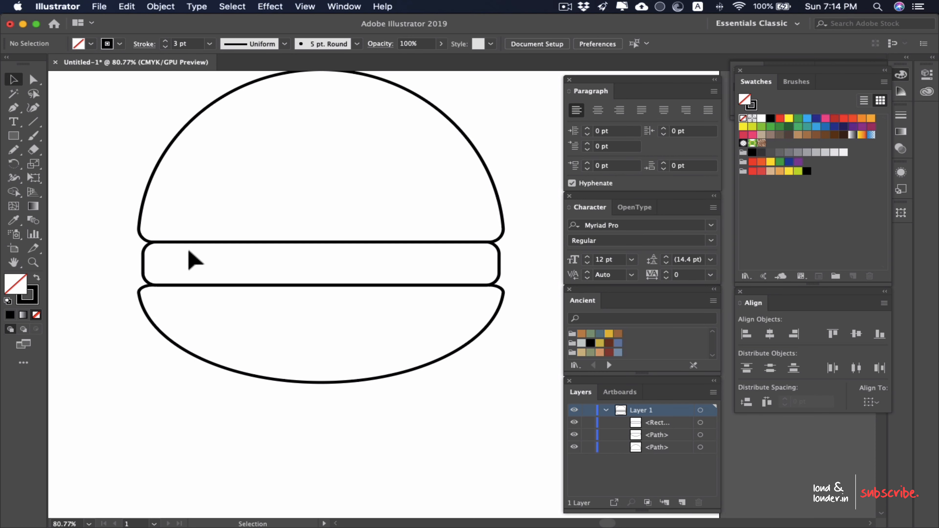
{"action": "scroll", "coordinate": [189, 249], "scroll_direction": "up", "scroll_amount": 3}
{"action": "left_click_drag", "start_coordinate": [319, 269], "coordinate": [270, 296]}
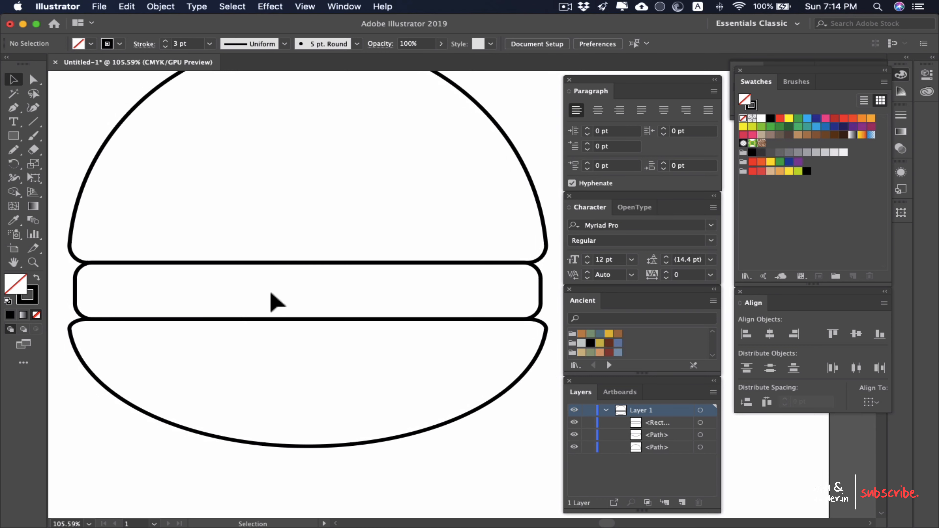
{"action": "scroll", "coordinate": [252, 301], "scroll_direction": "down", "scroll_amount": 3}
{"action": "scroll", "coordinate": [250, 305], "scroll_direction": "up", "scroll_amount": 1}
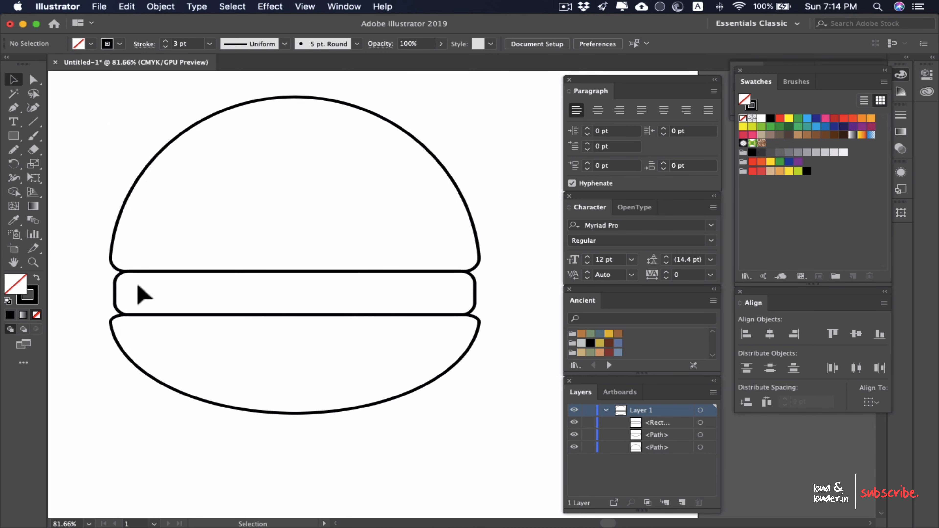
Step: Draw a closed scalloped lettuce outline with the Pencil tool, hanging from the top bun's lower edge over the left half of the filling
{"action": "left_click", "coordinate": [33, 135]}
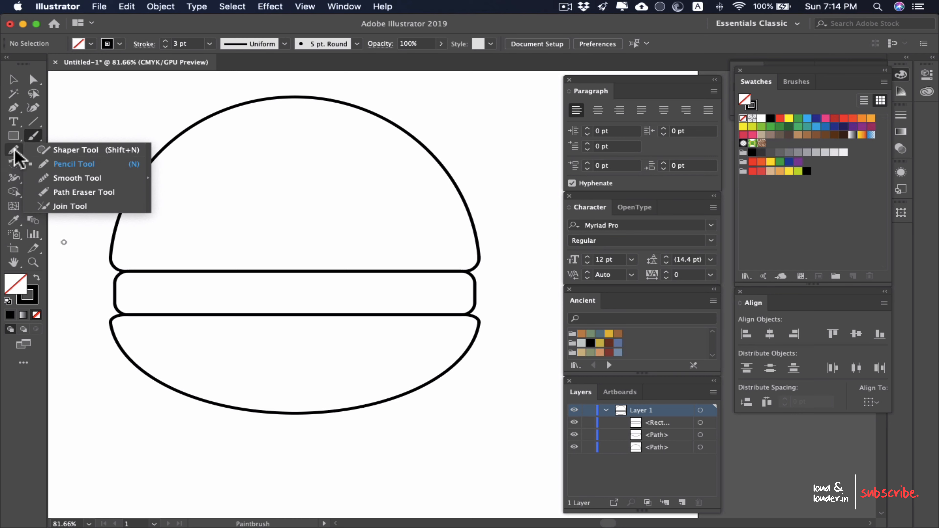
{"action": "left_click", "coordinate": [63, 164]}
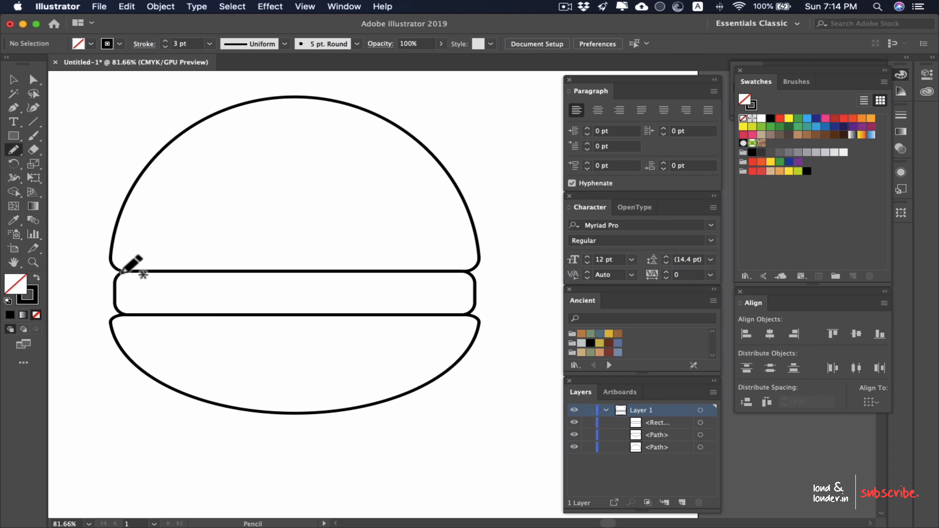
{"action": "mouse_move", "coordinate": [122, 272]}
{"action": "left_mouse_down"}
{"action": "mouse_move", "coordinate": [138, 314]}
{"action": "mouse_move", "coordinate": [163, 297]}
{"action": "mouse_move", "coordinate": [169, 317]}
{"action": "mouse_move", "coordinate": [194, 328]}
{"action": "mouse_move", "coordinate": [196, 301]}
{"action": "mouse_move", "coordinate": [223, 311]}
{"action": "mouse_move", "coordinate": [230, 293]}
{"action": "mouse_move", "coordinate": [259, 305]}
{"action": "mouse_move", "coordinate": [267, 292]}
{"action": "mouse_move", "coordinate": [287, 299]}
{"action": "mouse_move", "coordinate": [298, 286]}
{"action": "mouse_move", "coordinate": [291, 273]}
{"action": "mouse_move", "coordinate": [121, 275]}
{"action": "left_mouse_up"}
{"action": "key", "text": "v"}
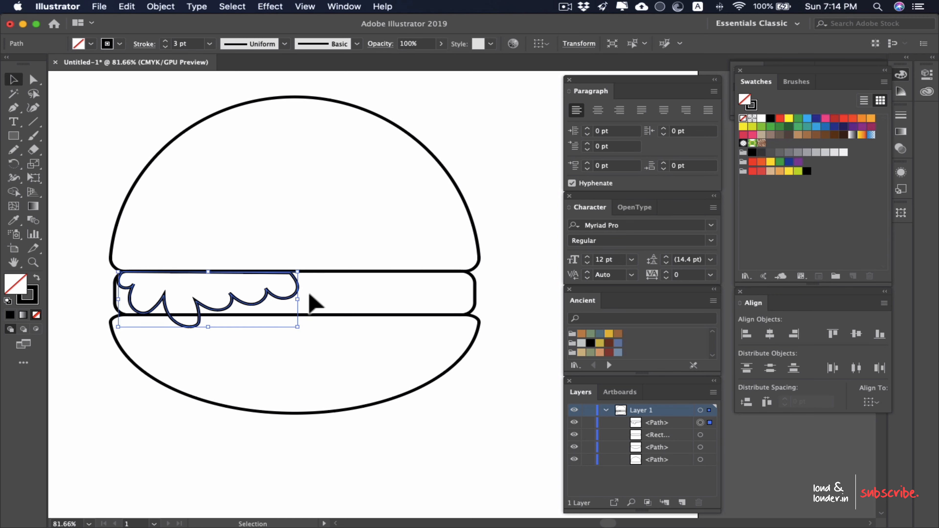
Step: Select the lettuce outline and round the sharp notches between its scallops with the Smooth tool, working up to the rightmost notch
{"action": "left_click", "coordinate": [316, 300], "text": "shift"}
{"action": "left_click", "coordinate": [294, 291]}
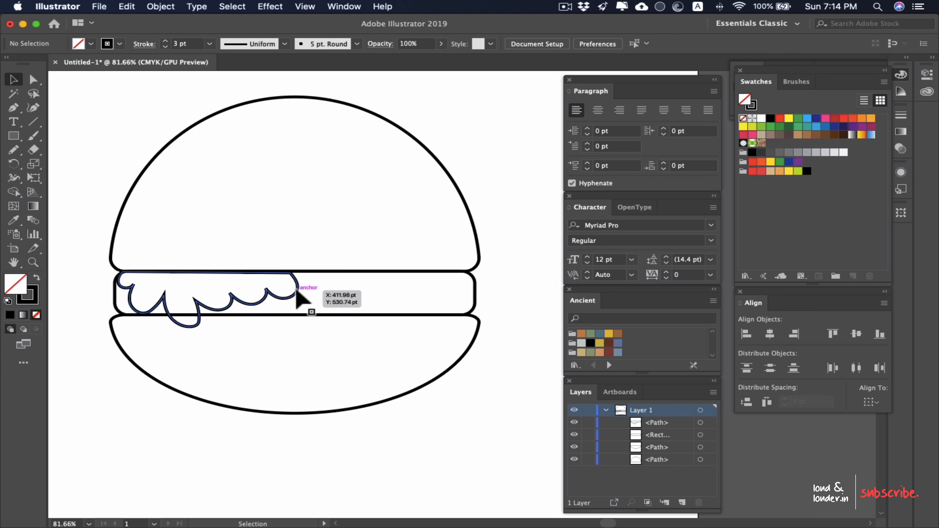
{"action": "left_click", "coordinate": [297, 290]}
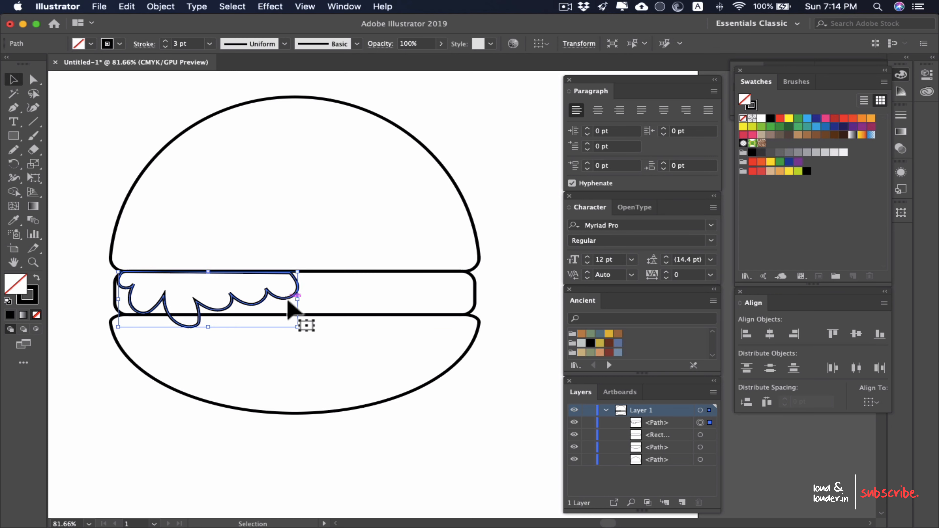
{"action": "scroll", "coordinate": [162, 300], "scroll_direction": "up", "scroll_amount": 3}
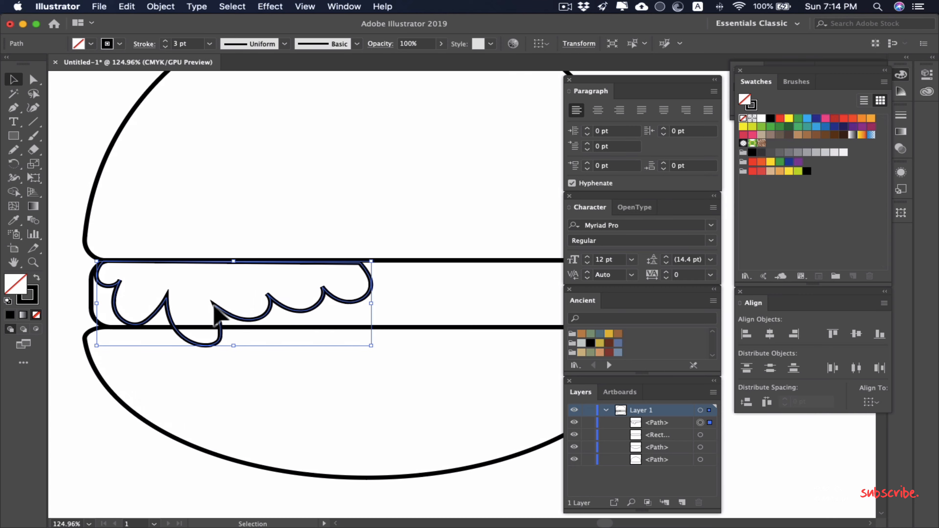
{"action": "scroll", "coordinate": [255, 309], "scroll_direction": "down", "scroll_amount": 5}
{"action": "scroll", "coordinate": [158, 314], "scroll_direction": "up", "scroll_amount": 5}
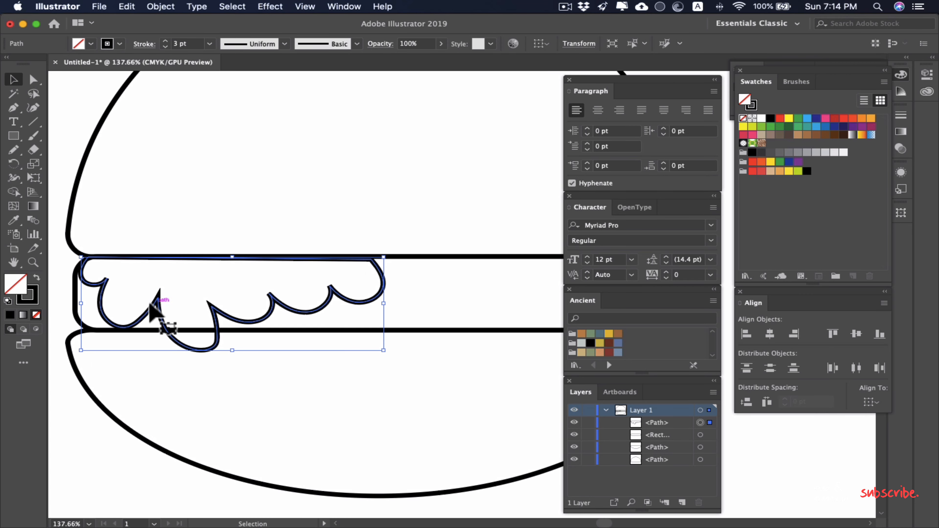
{"action": "left_click_drag", "start_coordinate": [18, 149], "coordinate": [70, 179]}
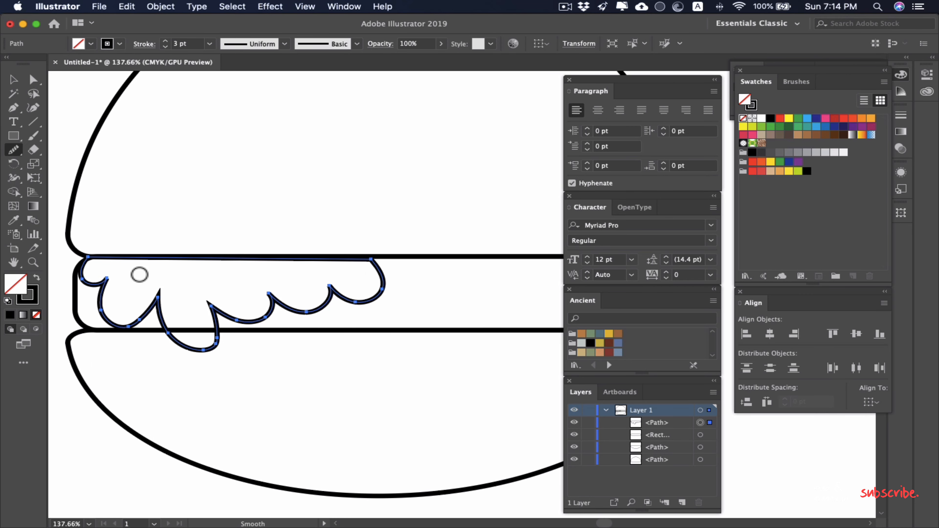
{"action": "left_click_drag", "start_coordinate": [160, 300], "coordinate": [156, 300]}
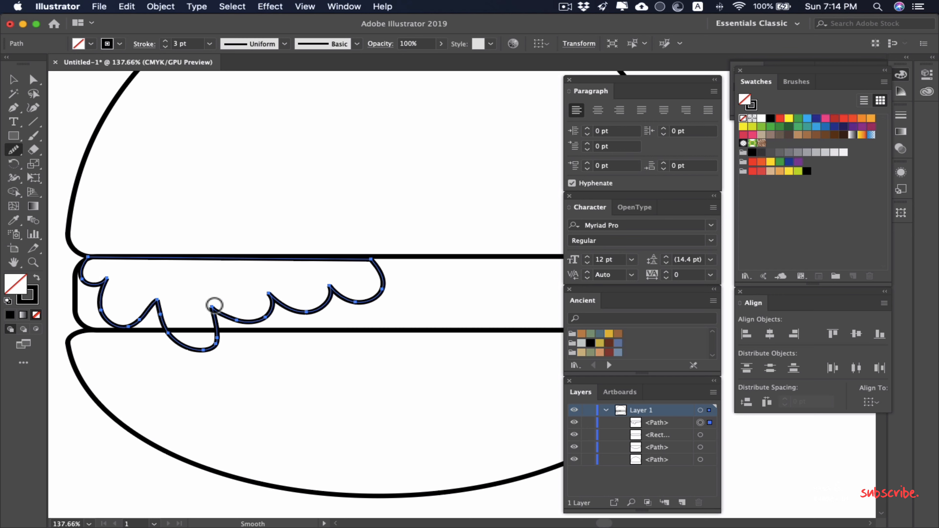
{"action": "left_click_drag", "start_coordinate": [275, 295], "coordinate": [298, 301]}
{"action": "scroll", "coordinate": [269, 297], "scroll_direction": "up", "scroll_amount": 5}
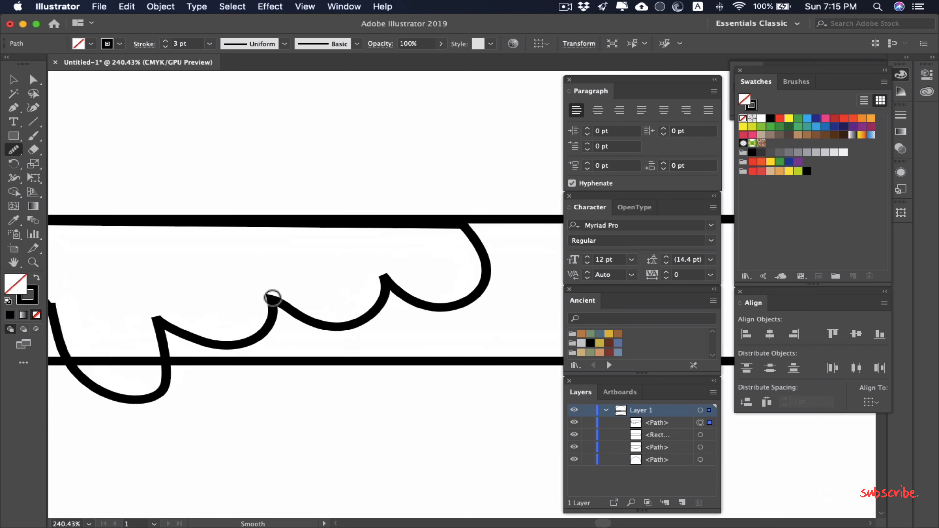
{"action": "left_click_drag", "start_coordinate": [272, 308], "coordinate": [279, 306]}
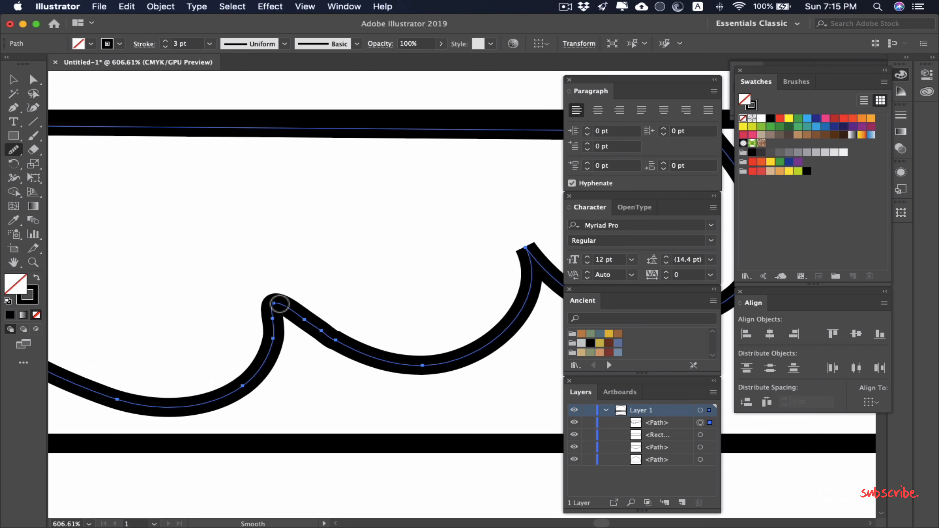
{"action": "scroll", "coordinate": [325, 313], "scroll_direction": "down", "scroll_amount": 3}
{"action": "scroll", "coordinate": [346, 312], "scroll_direction": "up", "scroll_amount": 3}
{"action": "scroll", "coordinate": [441, 290], "scroll_direction": "right", "scroll_amount": 5}
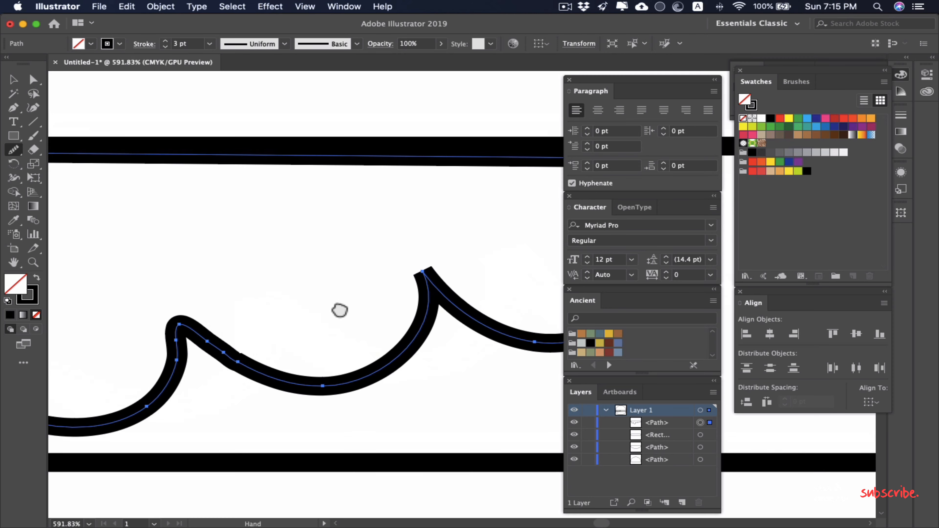
{"action": "mouse_move", "coordinate": [348, 291]}
{"action": "left_mouse_down"}
{"action": "mouse_move", "coordinate": [349, 315]}
{"action": "mouse_move", "coordinate": [357, 293]}
{"action": "mouse_move", "coordinate": [342, 306]}
{"action": "mouse_move", "coordinate": [357, 310]}
{"action": "mouse_move", "coordinate": [346, 314]}
{"action": "left_mouse_up"}
{"action": "scroll", "coordinate": [384, 336], "scroll_direction": "down", "scroll_amount": 5}
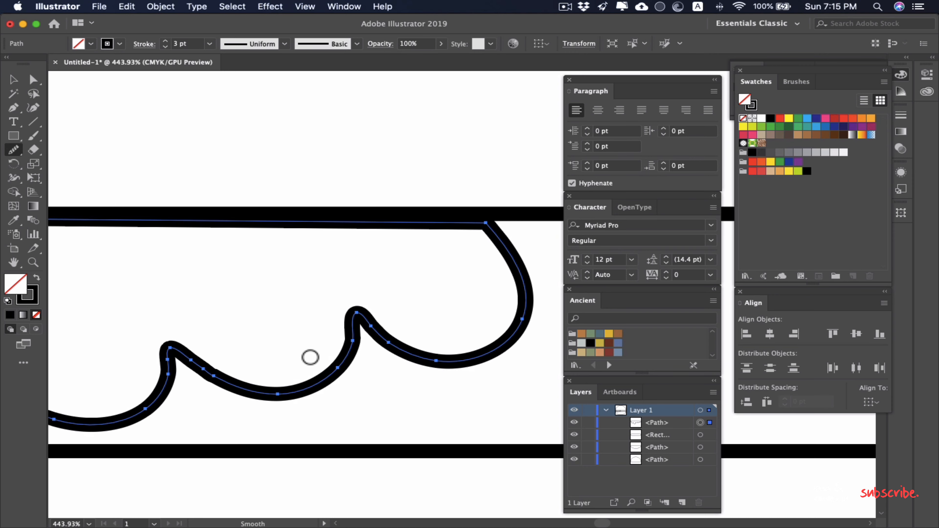
Step: Smooth the remaining notches toward the lettuce outline's left end and round its upper left corner
{"action": "scroll", "coordinate": [202, 346], "scroll_direction": "up", "scroll_amount": 2}
{"action": "mouse_move", "coordinate": [156, 345]}
{"action": "left_mouse_down"}
{"action": "mouse_move", "coordinate": [143, 340]}
{"action": "mouse_move", "coordinate": [337, 346]}
{"action": "mouse_move", "coordinate": [251, 337]}
{"action": "left_mouse_up"}
{"action": "mouse_move", "coordinate": [398, 345]}
{"action": "left_mouse_down"}
{"action": "mouse_move", "coordinate": [417, 357]}
{"action": "mouse_move", "coordinate": [403, 347]}
{"action": "mouse_move", "coordinate": [411, 353]}
{"action": "mouse_move", "coordinate": [383, 356]}
{"action": "mouse_move", "coordinate": [403, 360]}
{"action": "mouse_move", "coordinate": [399, 346]}
{"action": "mouse_move", "coordinate": [381, 357]}
{"action": "left_mouse_up"}
{"action": "left_click_drag", "start_coordinate": [219, 307], "coordinate": [448, 373]}
{"action": "mouse_move", "coordinate": [336, 328]}
{"action": "left_mouse_down"}
{"action": "mouse_move", "coordinate": [348, 348]}
{"action": "mouse_move", "coordinate": [332, 336]}
{"action": "mouse_move", "coordinate": [346, 342]}
{"action": "mouse_move", "coordinate": [332, 350]}
{"action": "left_mouse_up"}
{"action": "left_click_drag", "start_coordinate": [333, 344], "coordinate": [334, 358]}
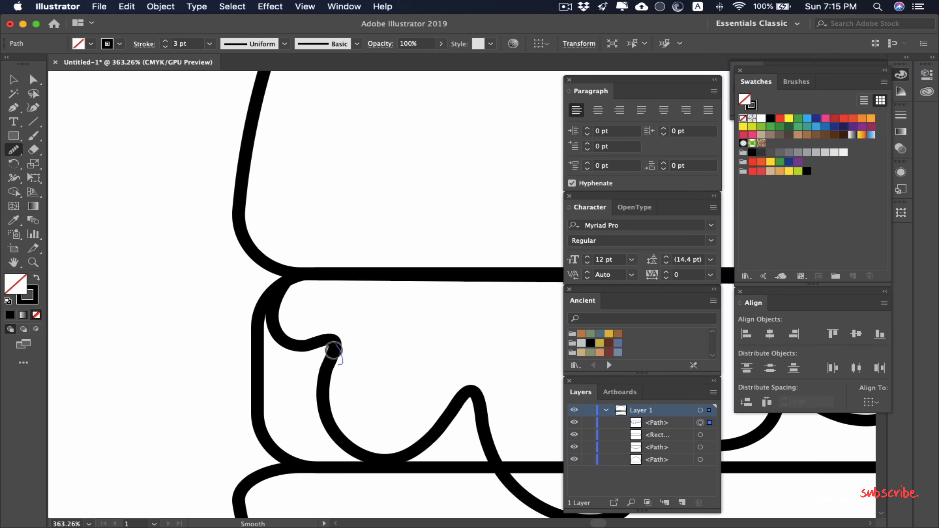
{"action": "left_click_drag", "start_coordinate": [299, 275], "coordinate": [271, 287]}
{"action": "scroll", "coordinate": [212, 307], "scroll_direction": "right", "scroll_amount": 8}
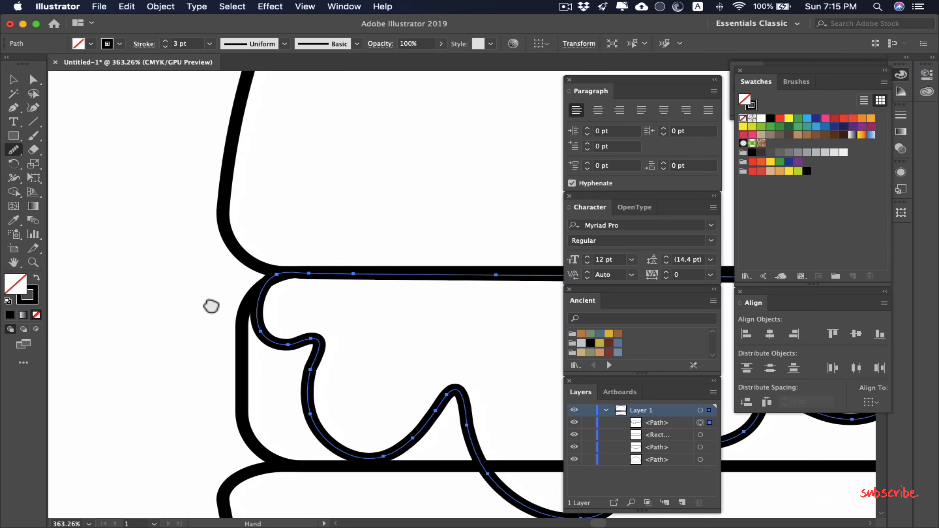
Step: Scale the lettuce outline down slightly so it sits inside the left half of the filling layer
{"action": "scroll", "coordinate": [379, 315], "scroll_direction": "down", "scroll_amount": 10}
{"action": "scroll", "coordinate": [410, 324], "scroll_direction": "up", "scroll_amount": 3}
{"action": "scroll", "coordinate": [410, 324], "scroll_direction": "right", "scroll_amount": 2}
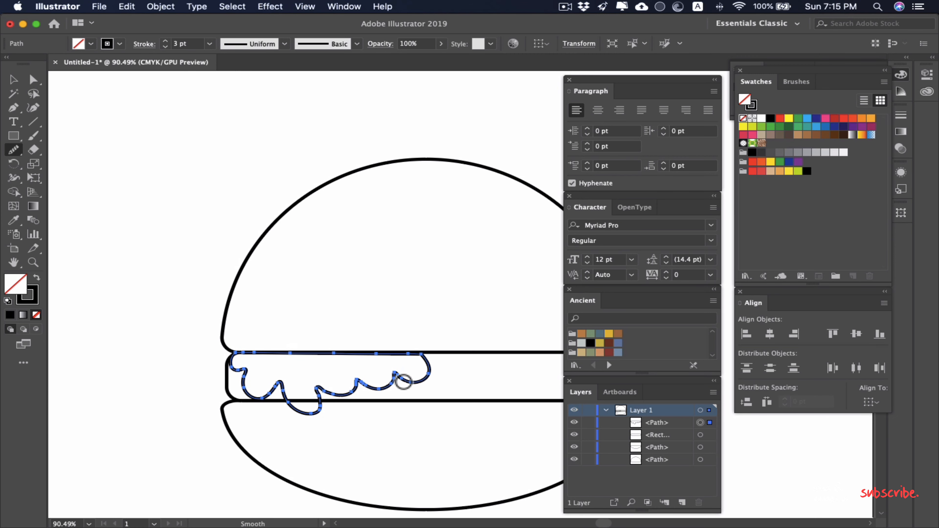
{"action": "key", "text": "v"}
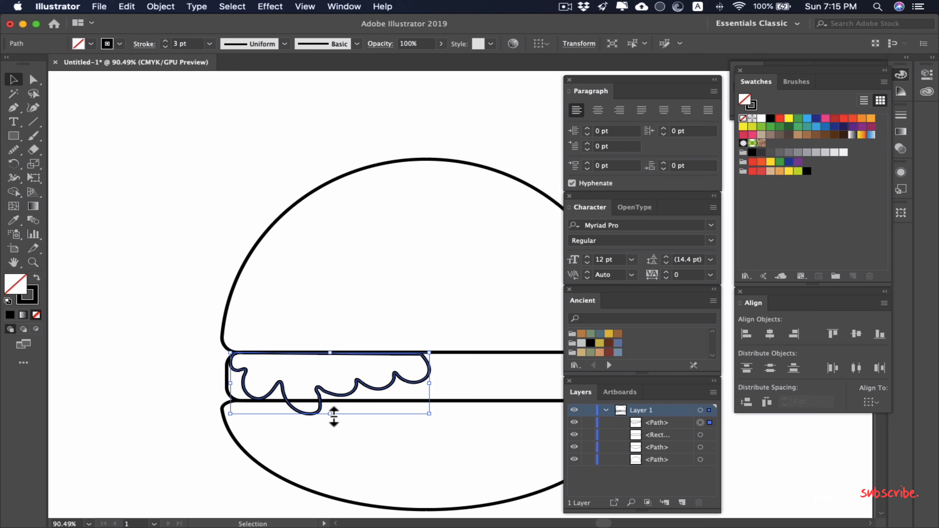
{"action": "left_click_drag", "start_coordinate": [334, 414], "coordinate": [330, 405]}
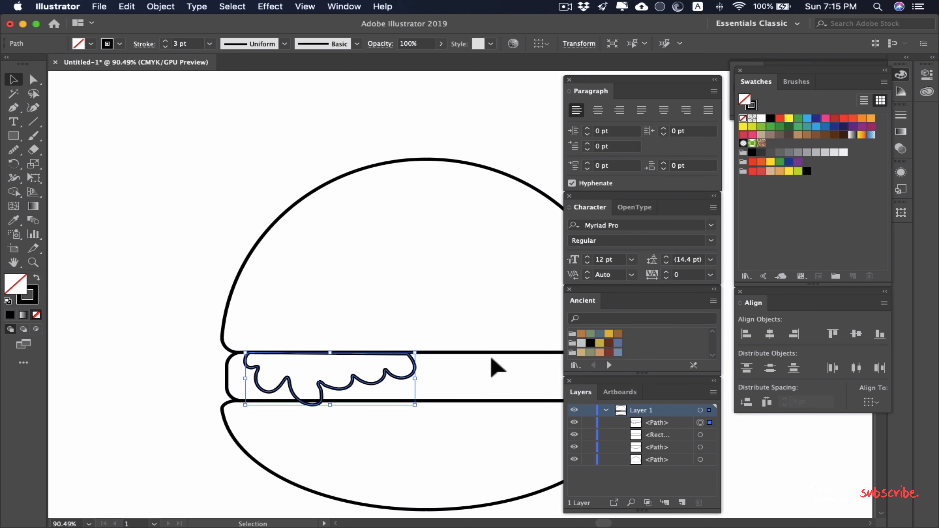
Step: Duplicate the lettuce outline and place the copy at the same height in the right half of the filling layer
{"action": "scroll", "coordinate": [351, 385], "scroll_direction": "up", "scroll_amount": 2}
{"action": "scroll", "coordinate": [352, 385], "scroll_direction": "right", "scroll_amount": 5}
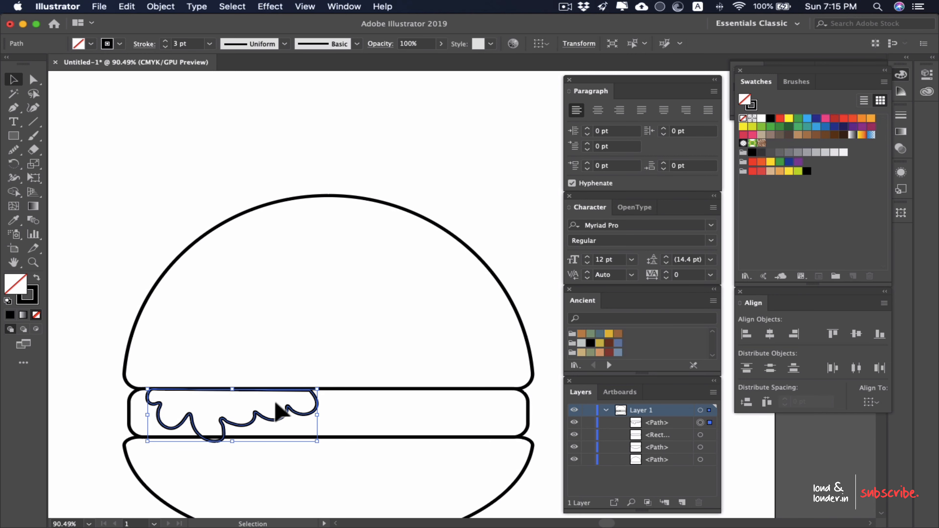
{"action": "mouse_move", "coordinate": [319, 424]}
{"action": "left_mouse_down"}
{"action": "mouse_move", "coordinate": [306, 426]}
{"action": "mouse_move", "coordinate": [509, 419]}
{"action": "mouse_move", "coordinate": [475, 414]}
{"action": "left_mouse_up"}
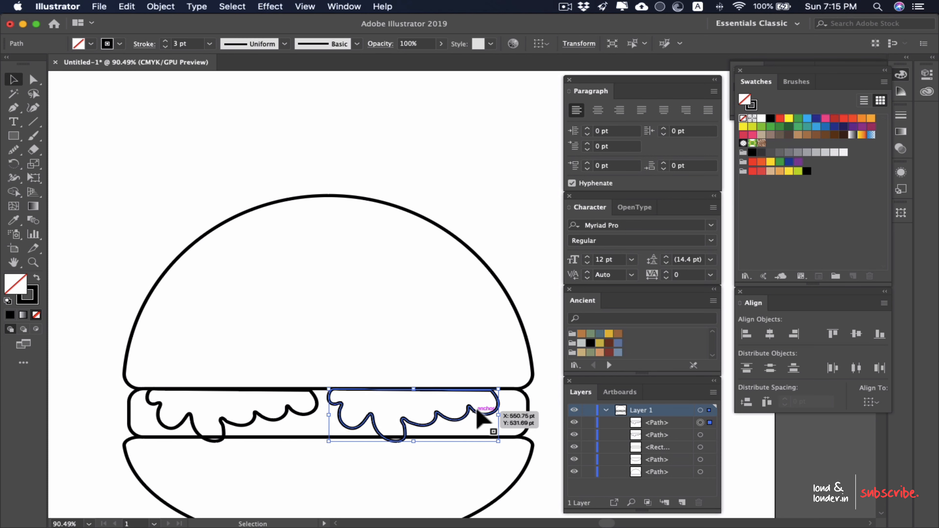
Step: Reflect the duplicated lettuce outline across the vertical axis
{"action": "right_click", "coordinate": [420, 416]}
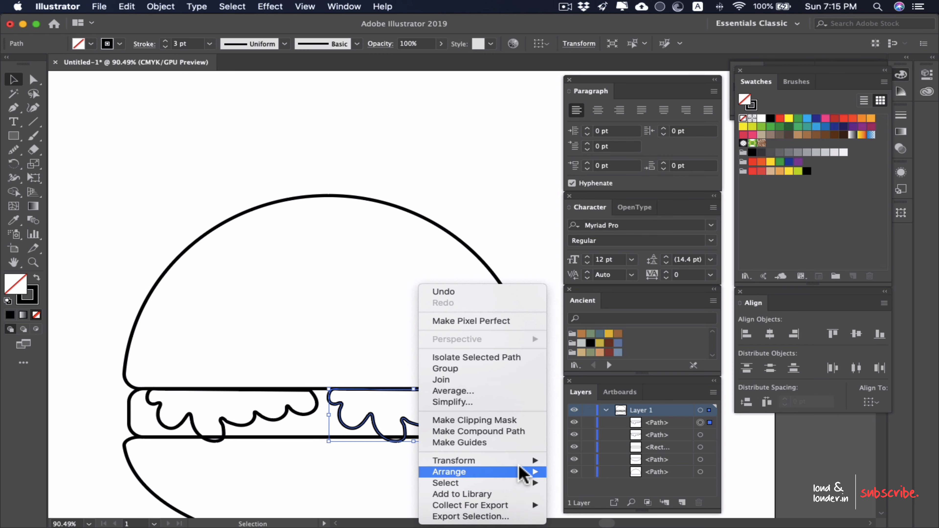
{"action": "mouse_move", "coordinate": [532, 460]}
{"action": "left_click", "coordinate": [618, 458]}
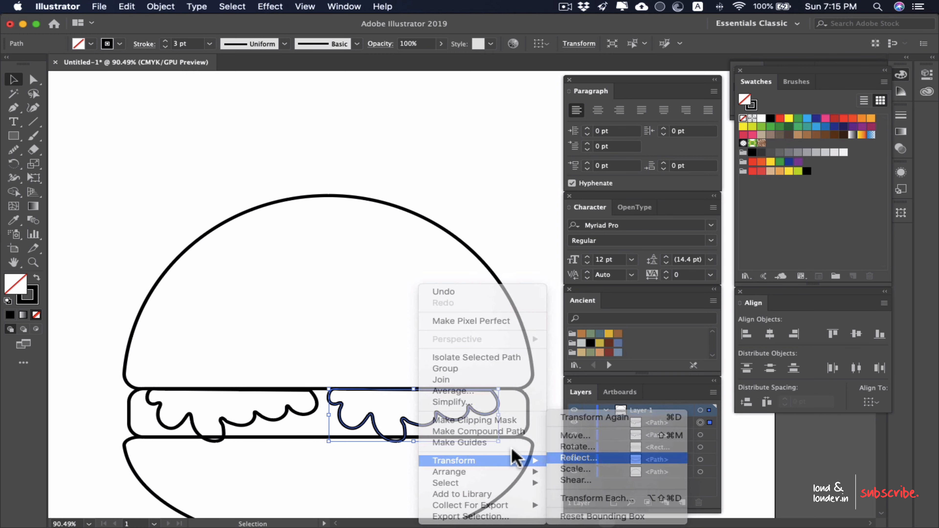
{"action": "left_click", "coordinate": [575, 228]}
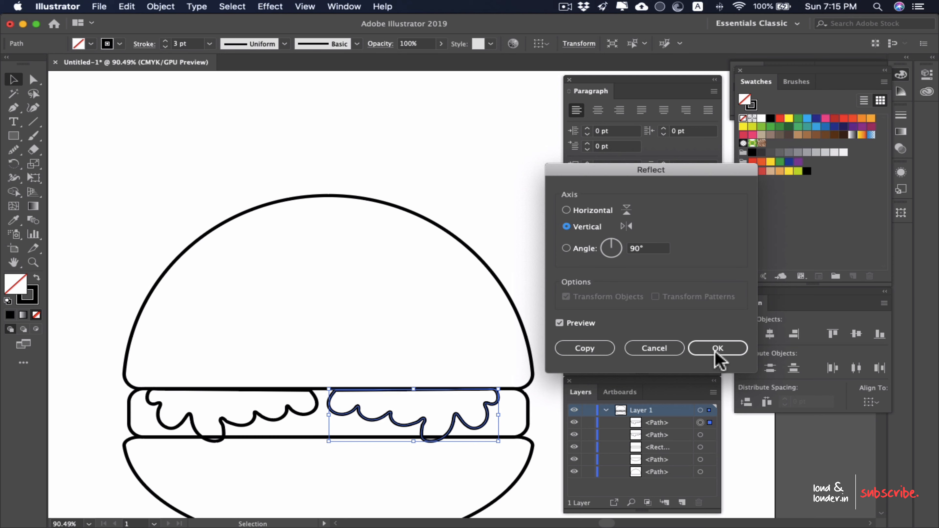
{"action": "left_click", "coordinate": [716, 350]}
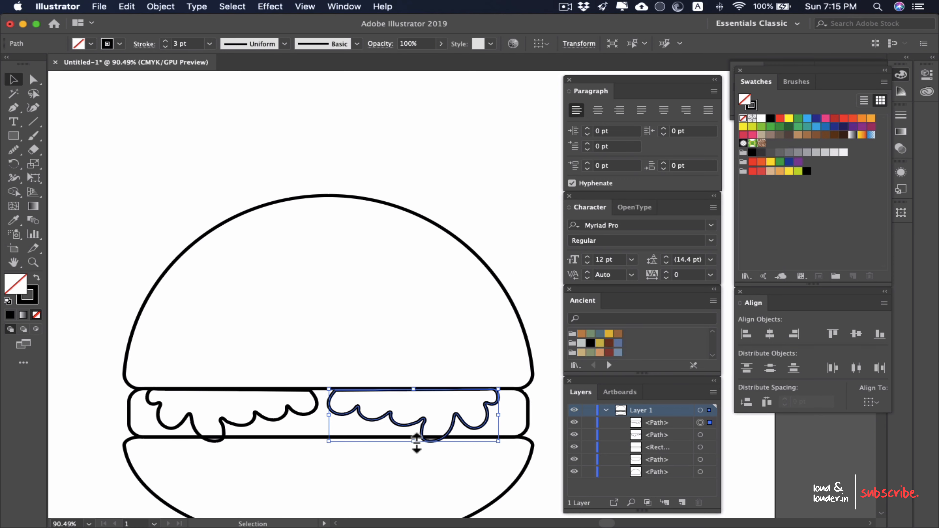
Step: Reduce the height of the reflected lettuce outline slightly so it stays within the filling layer, and deselect it
{"action": "left_click_drag", "start_coordinate": [413, 442], "coordinate": [414, 432]}
{"action": "left_click", "coordinate": [437, 477]}
{"action": "scroll", "coordinate": [437, 476], "scroll_direction": "down", "scroll_amount": 5}
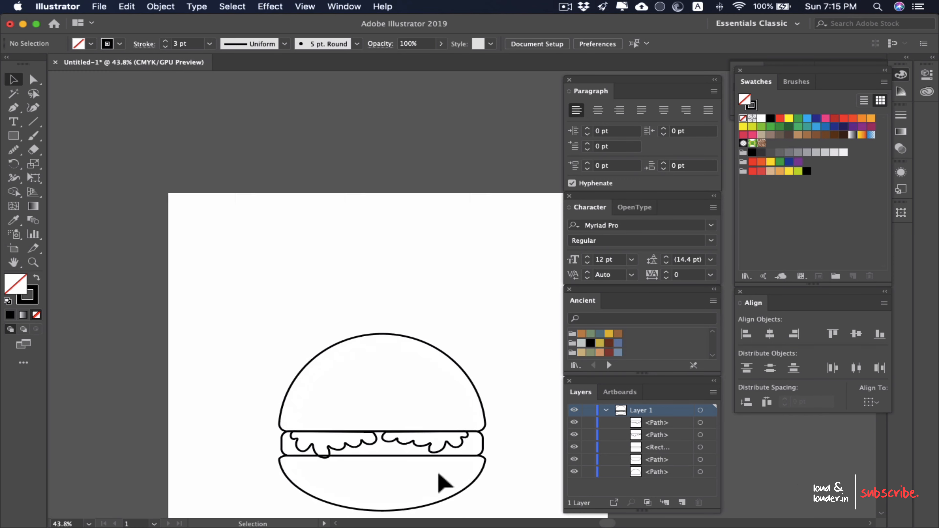
{"action": "scroll", "coordinate": [436, 475], "scroll_direction": "up", "scroll_amount": 2}
{"action": "left_click_drag", "start_coordinate": [421, 484], "coordinate": [452, 401]}
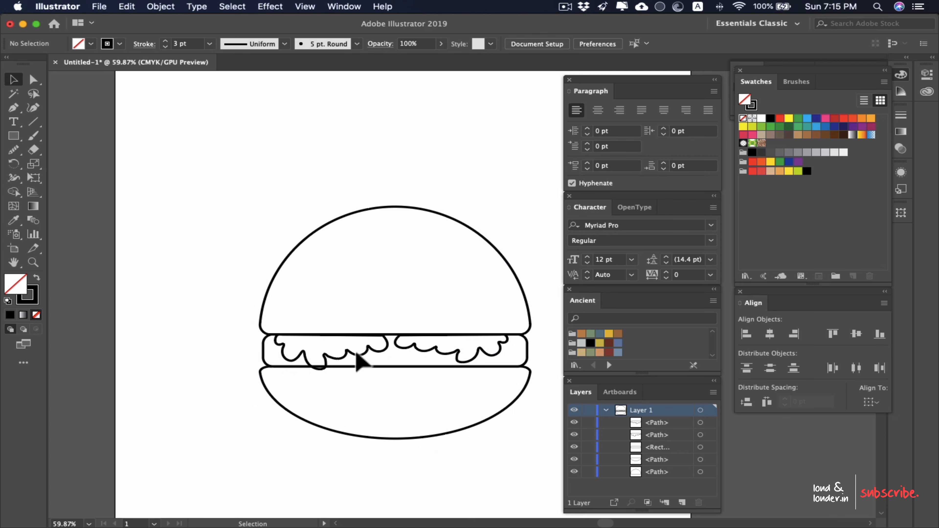
Step: Try to reduce the height of the left lettuce outline slightly
{"action": "left_click", "coordinate": [356, 359]}
{"action": "left_click_drag", "start_coordinate": [331, 370], "coordinate": [334, 364]}
{"action": "left_click", "coordinate": [383, 418]}
{"action": "scroll", "coordinate": [398, 371], "scroll_direction": "down", "scroll_amount": 3}
{"action": "scroll", "coordinate": [397, 372], "scroll_direction": "up", "scroll_amount": 5}
{"action": "mouse_move", "coordinate": [419, 348]}
{"action": "left_mouse_down"}
{"action": "mouse_move", "coordinate": [388, 349]}
{"action": "mouse_move", "coordinate": [296, 397]}
{"action": "left_mouse_up"}
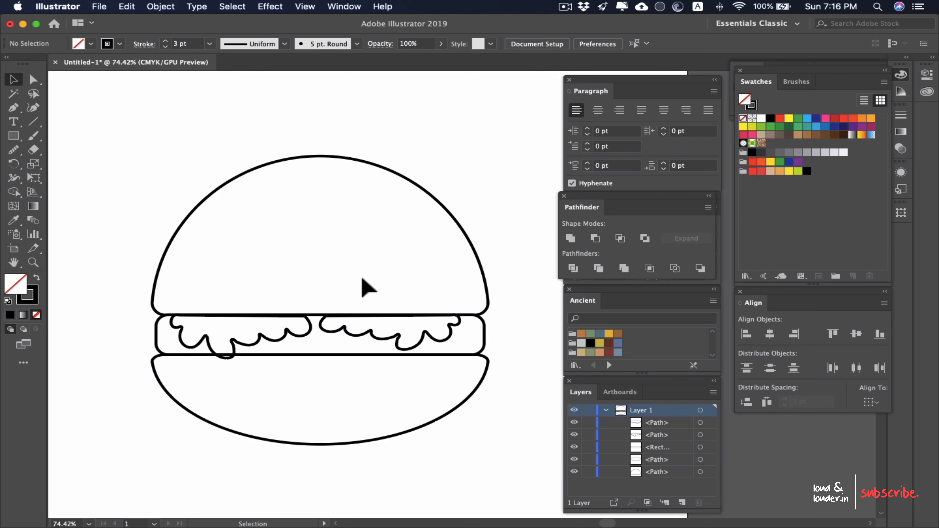
{"action": "scroll", "coordinate": [361, 278], "scroll_direction": "down", "scroll_amount": 5}
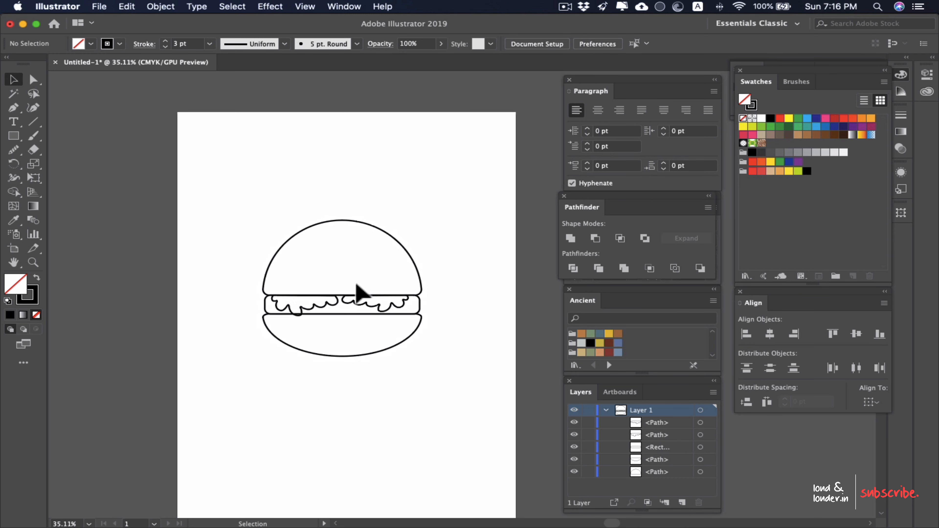
{"action": "scroll", "coordinate": [357, 292], "scroll_direction": "up", "scroll_amount": 1}
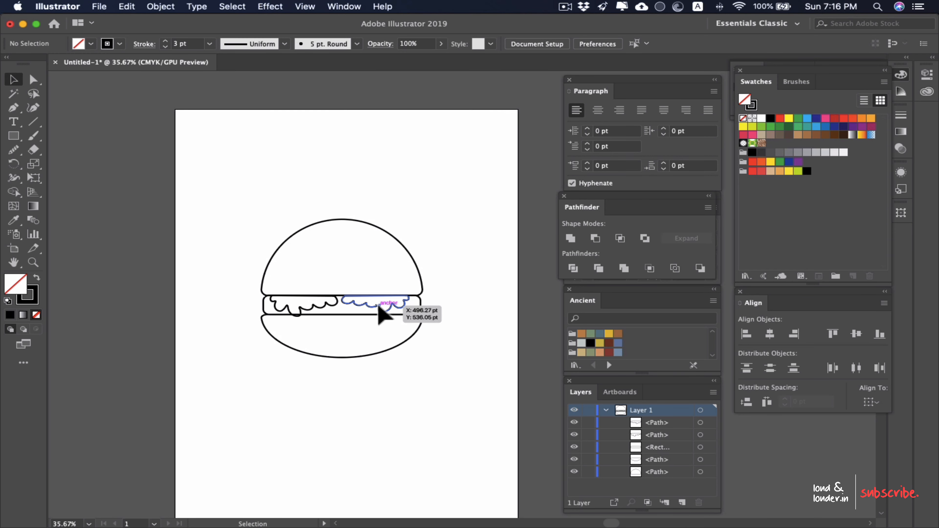
Step: Move the right lettuce outline slightly toward the left one so the two overlap near the middle, and deselect it
{"action": "left_click_drag", "start_coordinate": [380, 307], "coordinate": [367, 311]}
{"action": "left_click", "coordinate": [482, 249]}
{"action": "key", "text": "space"}
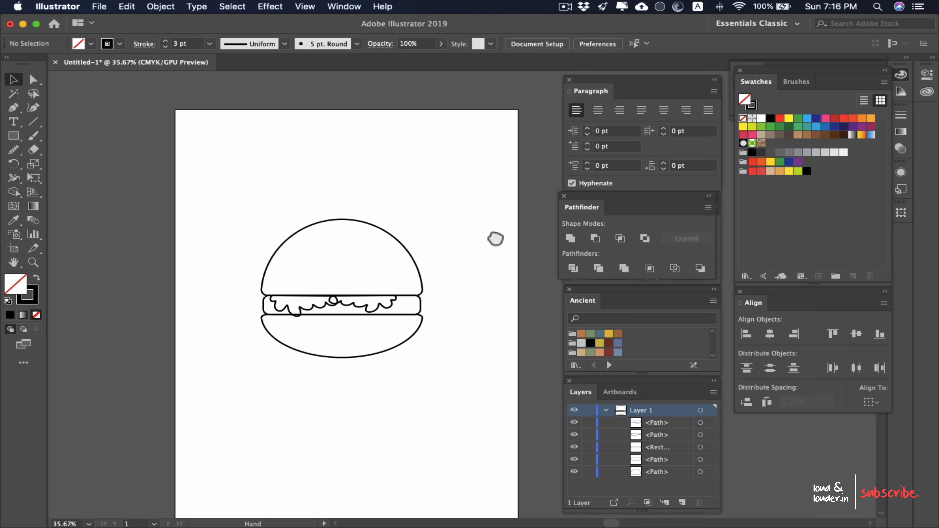
Step: Fill both lettuce outlines with the yellow-green swatch and deselect them
{"action": "scroll", "coordinate": [384, 366], "scroll_direction": "up", "scroll_amount": 5}
{"action": "left_click", "coordinate": [374, 356]}
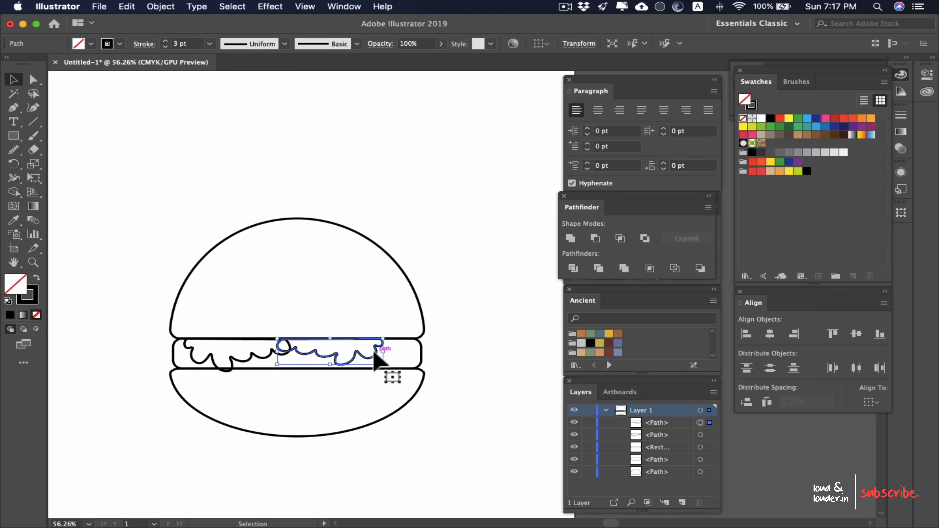
{"action": "left_click", "coordinate": [798, 172]}
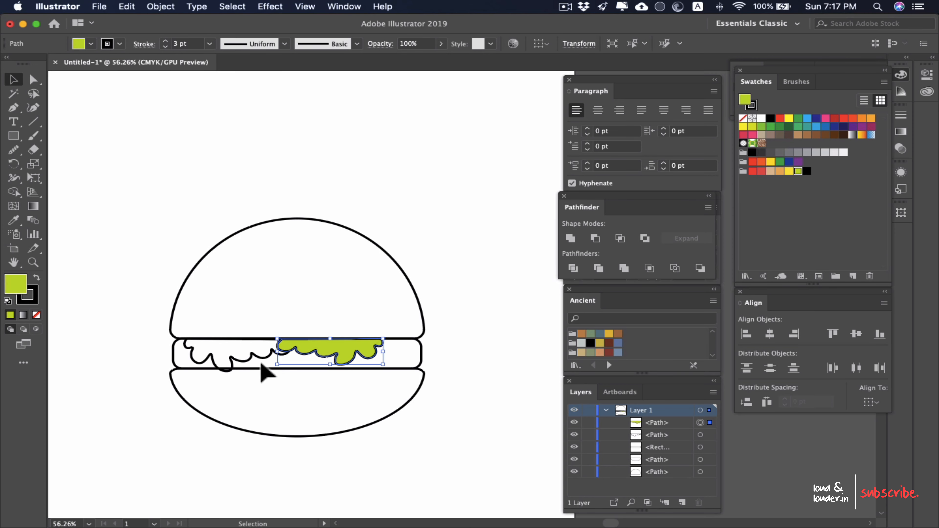
{"action": "left_click", "coordinate": [274, 362]}
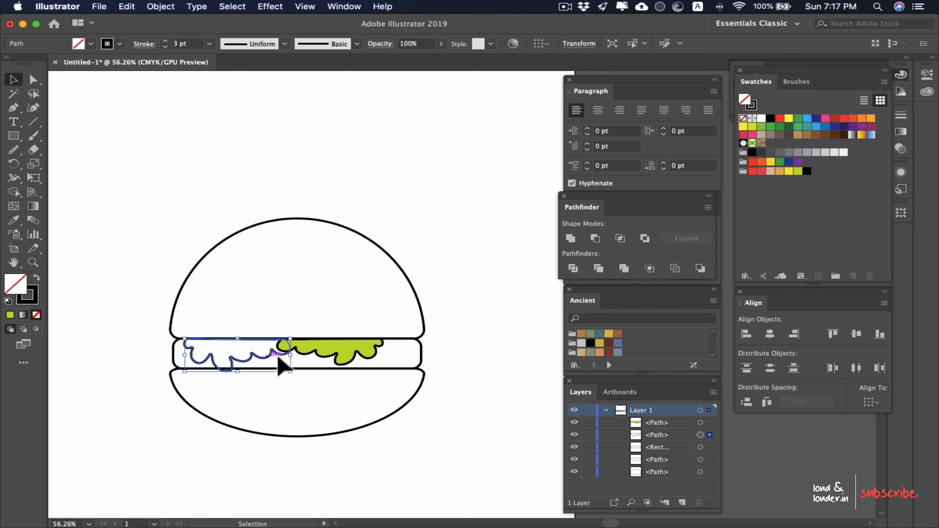
{"action": "left_click", "coordinate": [797, 173]}
{"action": "scroll", "coordinate": [514, 332], "scroll_direction": "down", "scroll_amount": 3}
{"action": "left_click", "coordinate": [494, 330]}
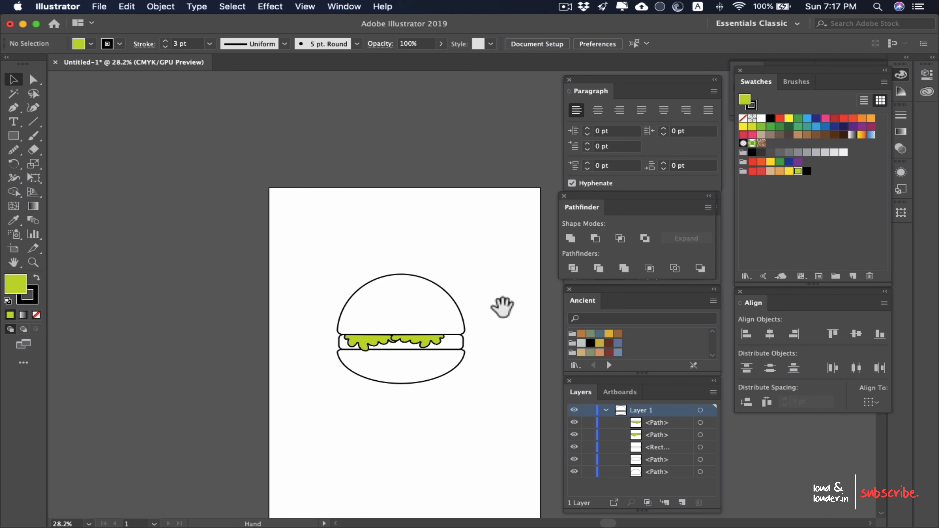
Step: Fill the top and bottom buns with the light tan swatch
{"action": "scroll", "coordinate": [388, 314], "scroll_direction": "up", "scroll_amount": 3}
{"action": "left_click", "coordinate": [407, 293]}
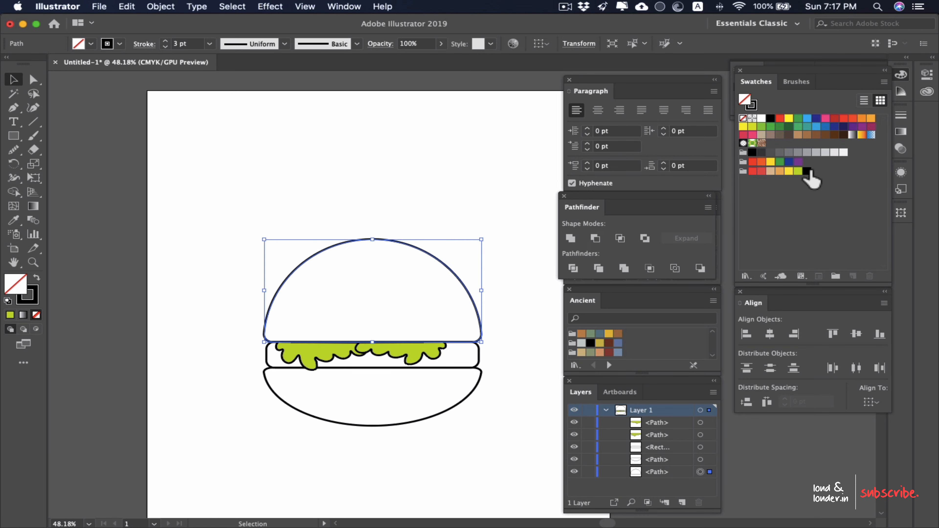
{"action": "left_click", "coordinate": [771, 172]}
{"action": "left_click", "coordinate": [478, 209]}
{"action": "left_click", "coordinate": [368, 423]}
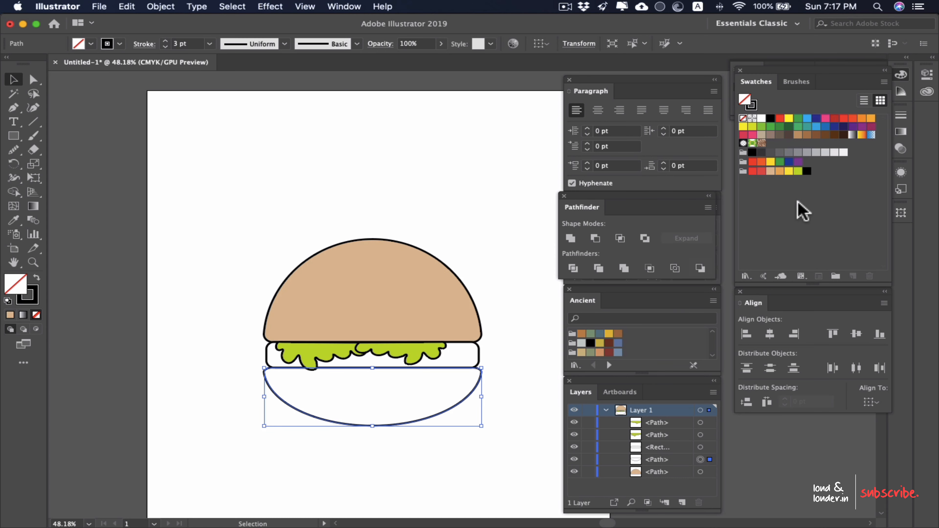
{"action": "left_click", "coordinate": [770, 171]}
{"action": "left_click", "coordinate": [529, 333]}
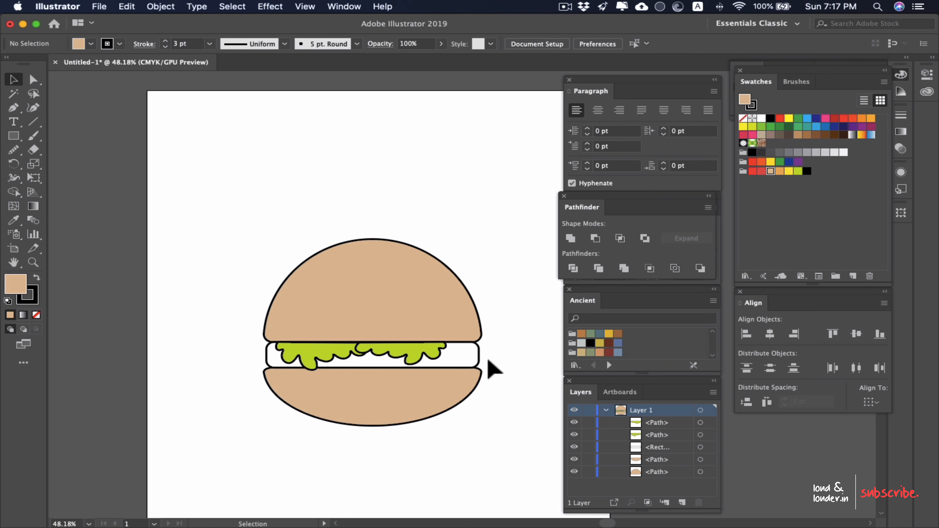
Step: Fill the rounded filling layer between the buns with the light orange swatch and deselect it
{"action": "left_click", "coordinate": [467, 364]}
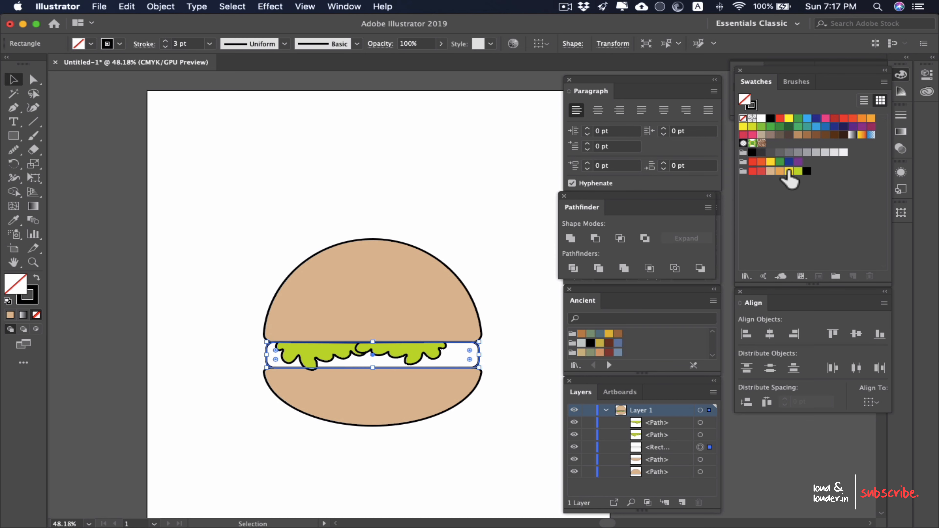
{"action": "left_click", "coordinate": [761, 171]}
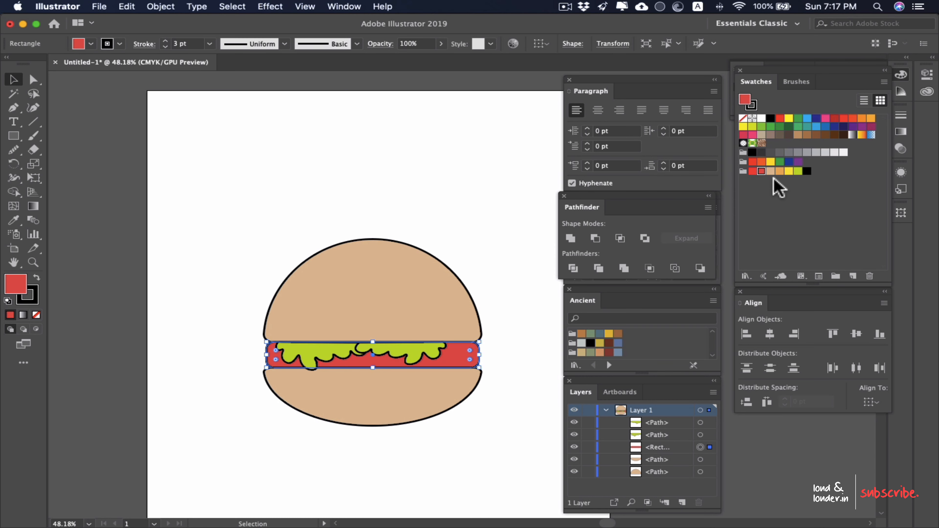
{"action": "left_click", "coordinate": [780, 171]}
{"action": "left_click", "coordinate": [512, 327]}
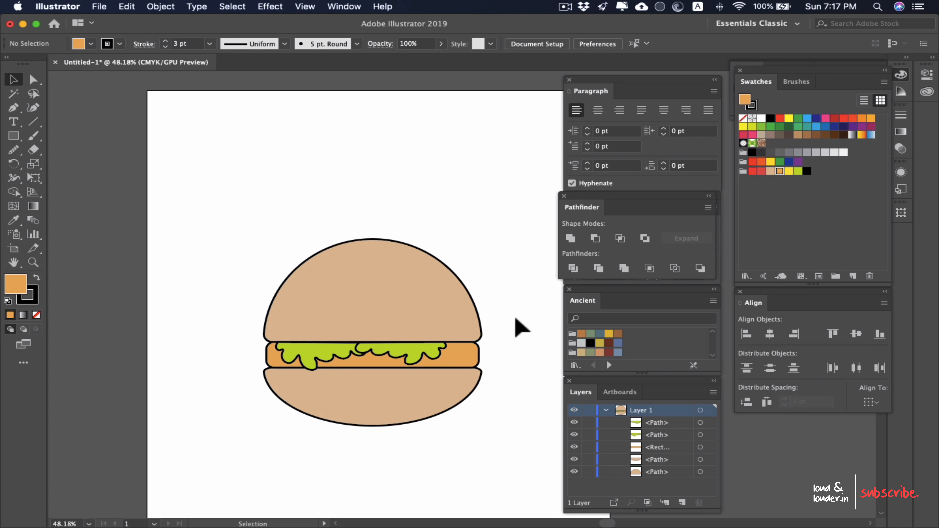
Step: Draw the first part of a wavy cheese edge across the filling layer with the Pencil tool, starting from its left end
{"action": "scroll", "coordinate": [512, 319], "scroll_direction": "up", "scroll_amount": 4}
{"action": "left_click_drag", "start_coordinate": [363, 376], "coordinate": [394, 296]}
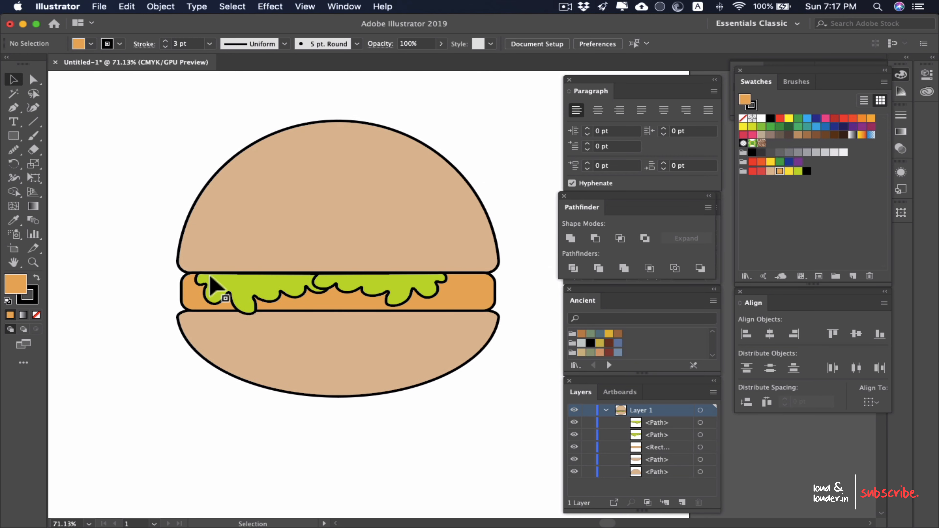
{"action": "key", "text": "b"}
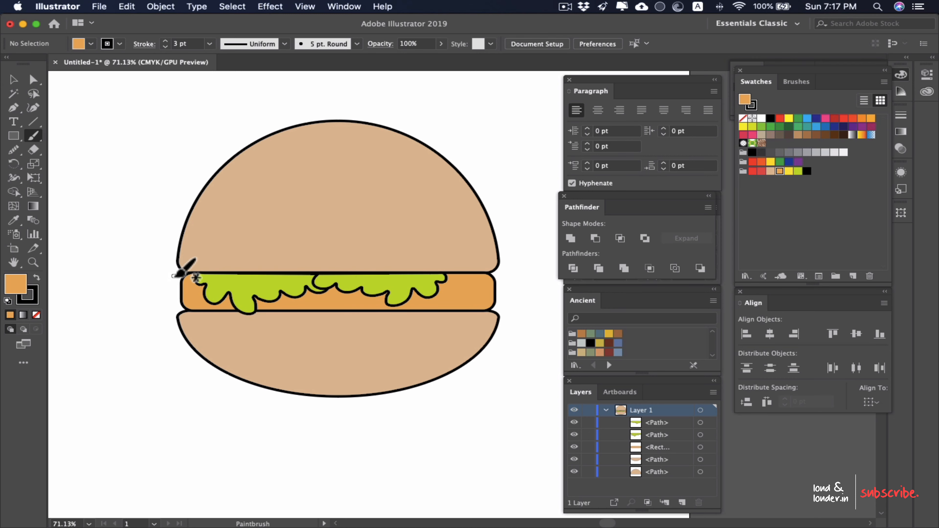
{"action": "key", "text": "n"}
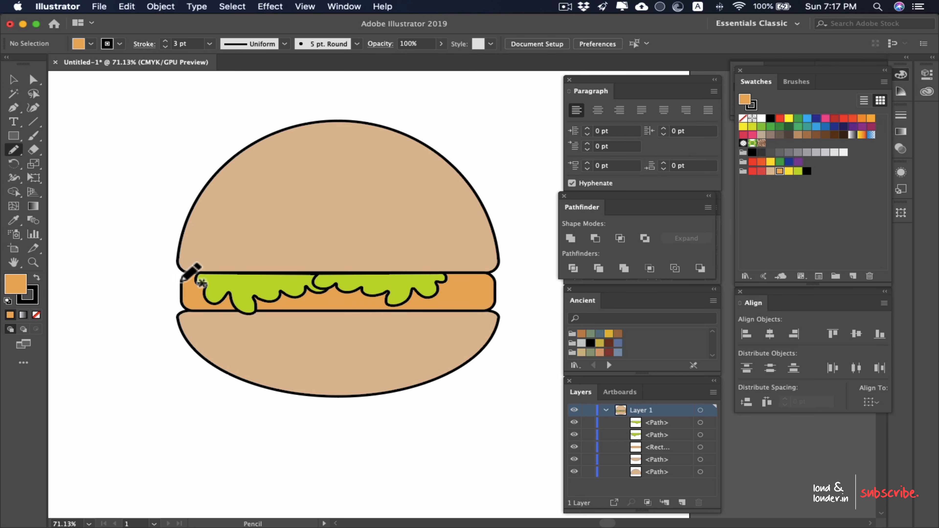
{"action": "scroll", "coordinate": [182, 281], "scroll_direction": "up", "scroll_amount": 3}
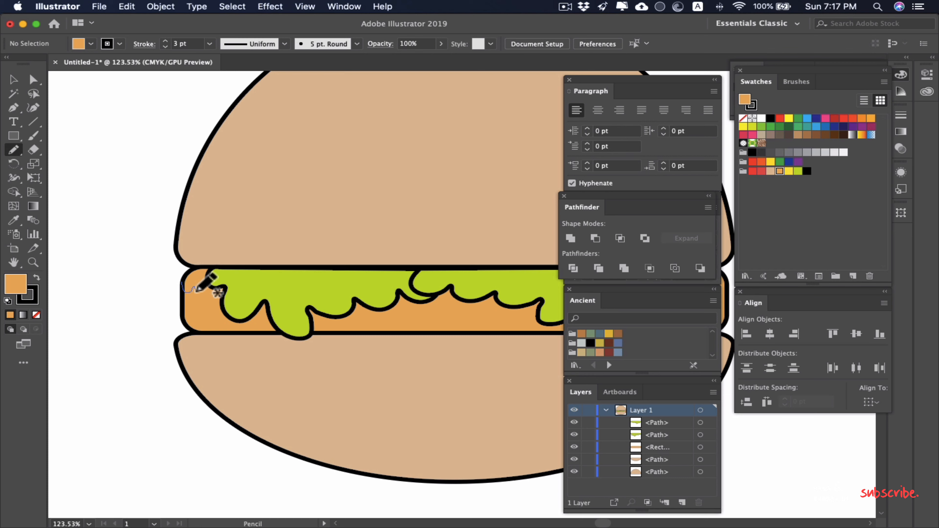
{"action": "mouse_move", "coordinate": [198, 290]}
{"action": "left_mouse_down"}
{"action": "mouse_move", "coordinate": [221, 316]}
{"action": "mouse_move", "coordinate": [255, 295]}
{"action": "mouse_move", "coordinate": [264, 317]}
{"action": "mouse_move", "coordinate": [282, 300]}
{"action": "mouse_move", "coordinate": [305, 312]}
{"action": "mouse_move", "coordinate": [309, 299]}
{"action": "mouse_move", "coordinate": [335, 313]}
{"action": "left_mouse_up"}
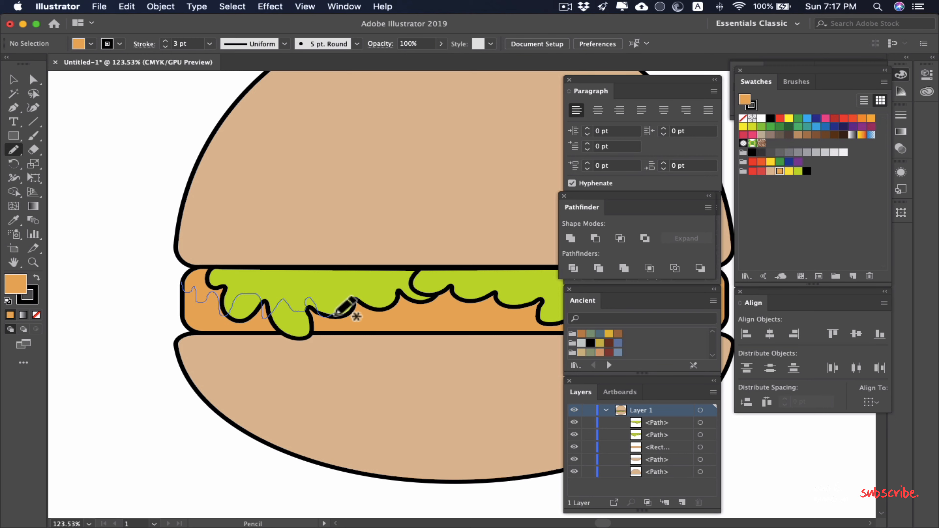
{"action": "left_click_drag", "start_coordinate": [341, 301], "coordinate": [341, 301]}
Step: Continue the wavy cheese edge to the filling layer's right end and close the shape with a line back along the upper edge
{"action": "scroll", "coordinate": [377, 325], "scroll_direction": "right", "scroll_amount": 10}
{"action": "scroll", "coordinate": [378, 325], "scroll_direction": "up", "scroll_amount": 4}
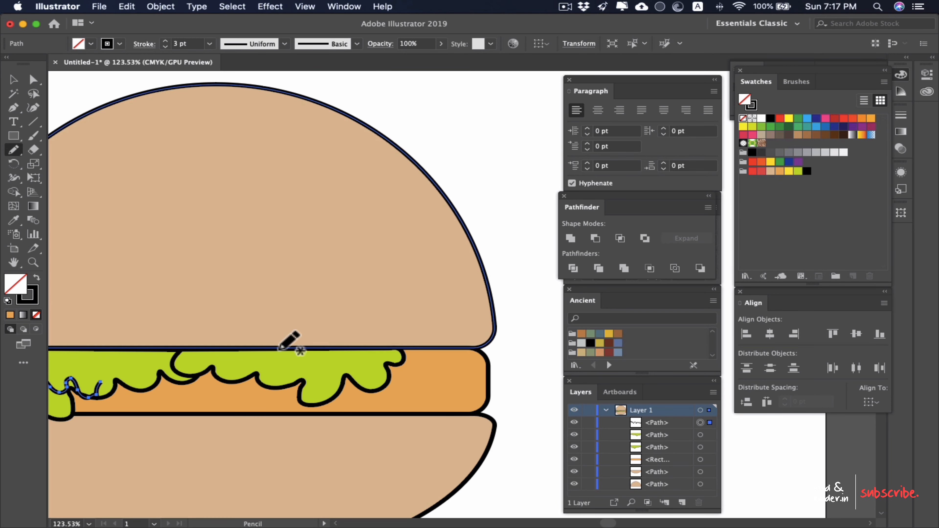
{"action": "scroll", "coordinate": [259, 358], "scroll_direction": "down", "scroll_amount": 5}
{"action": "left_click_drag", "start_coordinate": [187, 352], "coordinate": [271, 328]}
{"action": "scroll", "coordinate": [271, 327], "scroll_direction": "up", "scroll_amount": 3}
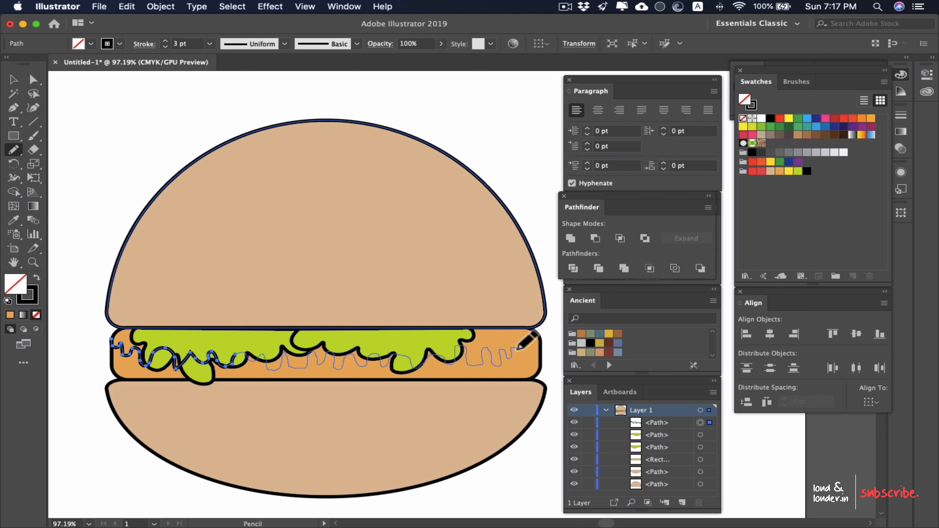
{"action": "left_click_drag", "start_coordinate": [531, 327], "coordinate": [125, 326]}
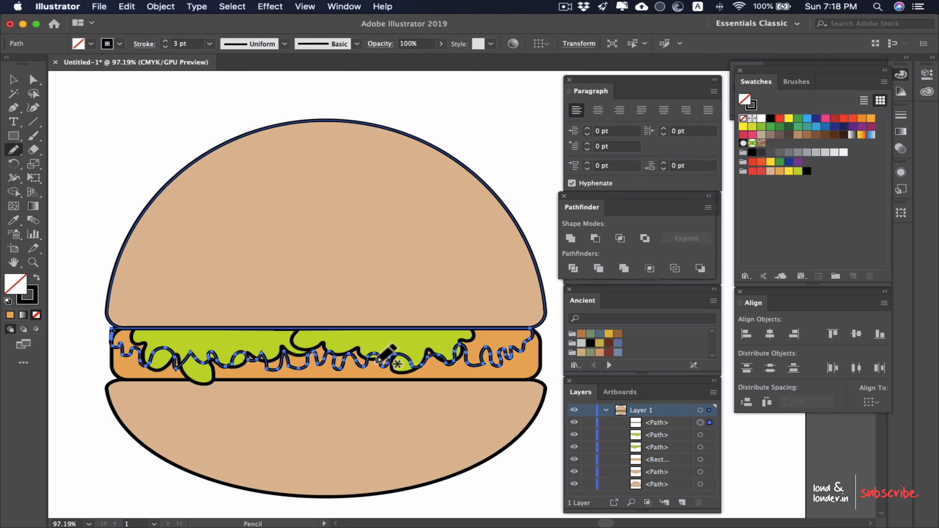
Step: Fill the cheese shape with yellow (C=0 M=10 Y=95 K=0) and stack it behind the lettuce but in front of the filling layer
{"action": "scroll", "coordinate": [384, 355], "scroll_direction": "down", "scroll_amount": 2}
{"action": "left_click", "coordinate": [772, 161]}
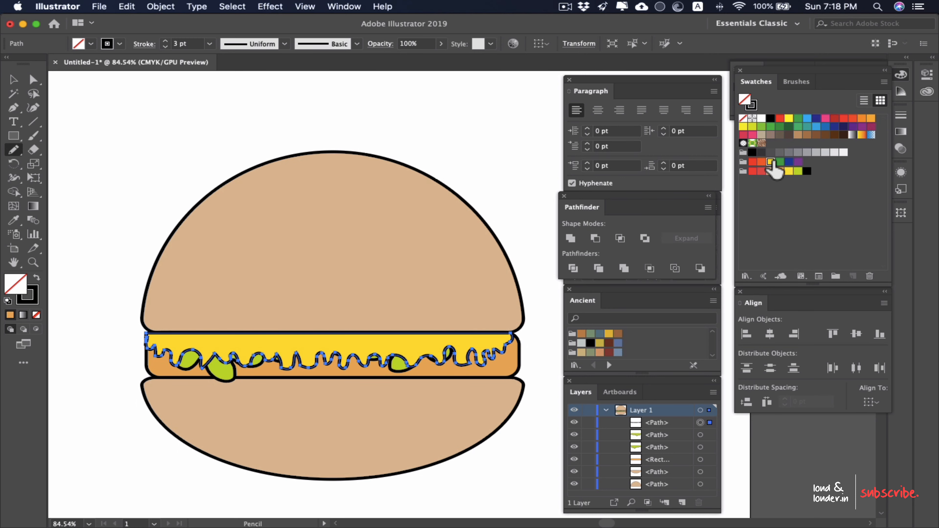
{"action": "key", "text": "shift+super+bracketleft"}
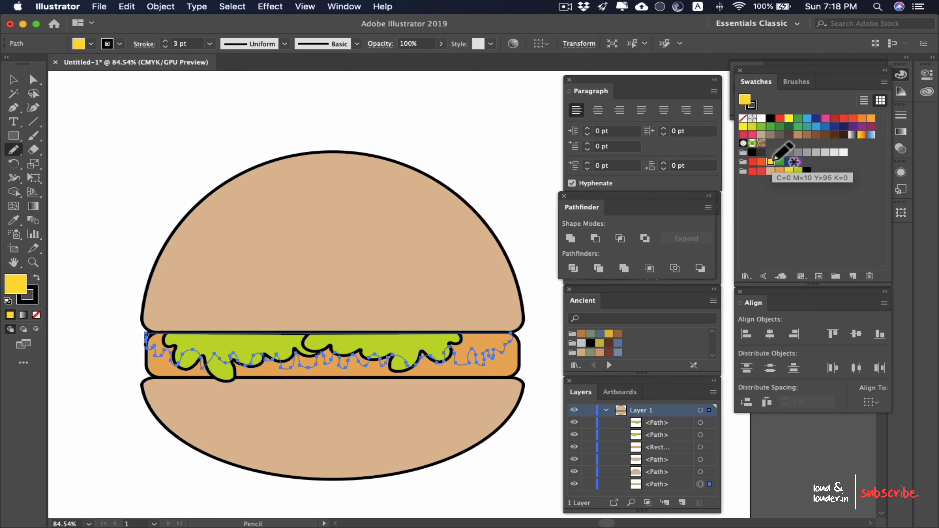
{"action": "key", "text": "super+bracketright"}
{"action": "key", "text": "super+bracketright"}
{"action": "key", "text": "super+bracketright"}
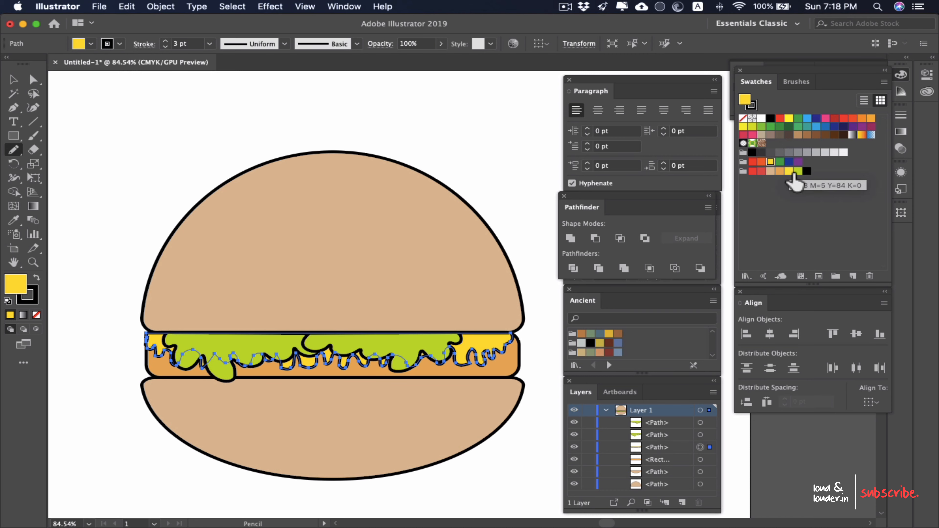
{"action": "key", "text": "v"}
{"action": "left_click", "coordinate": [496, 172]}
Step: Isolate the yellow cheese shape and run the Smooth tool over its left end and along its whole wavy lower edge
{"action": "mouse_move", "coordinate": [321, 356]}
{"action": "left_mouse_down"}
{"action": "mouse_move", "coordinate": [222, 356]}
{"action": "mouse_move", "coordinate": [313, 302]}
{"action": "left_mouse_up"}
{"action": "left_click_drag", "start_coordinate": [382, 289], "coordinate": [440, 303]}
{"action": "left_click_drag", "start_coordinate": [440, 303], "coordinate": [265, 288]}
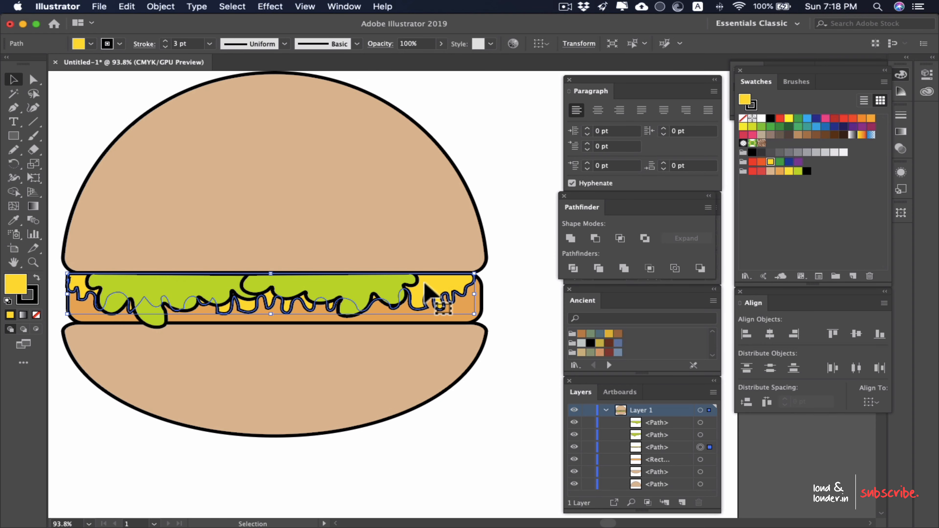
{"action": "double_click", "coordinate": [429, 293]}
{"action": "scroll", "coordinate": [429, 296], "scroll_direction": "left", "scroll_amount": 3}
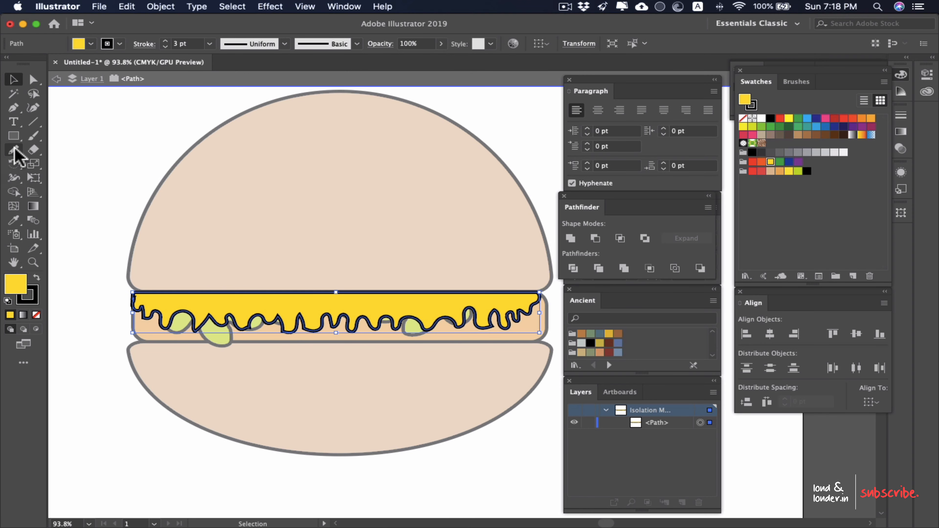
{"action": "left_click_drag", "start_coordinate": [13, 150], "coordinate": [75, 178]}
{"action": "left_click_drag", "start_coordinate": [152, 324], "coordinate": [134, 289]}
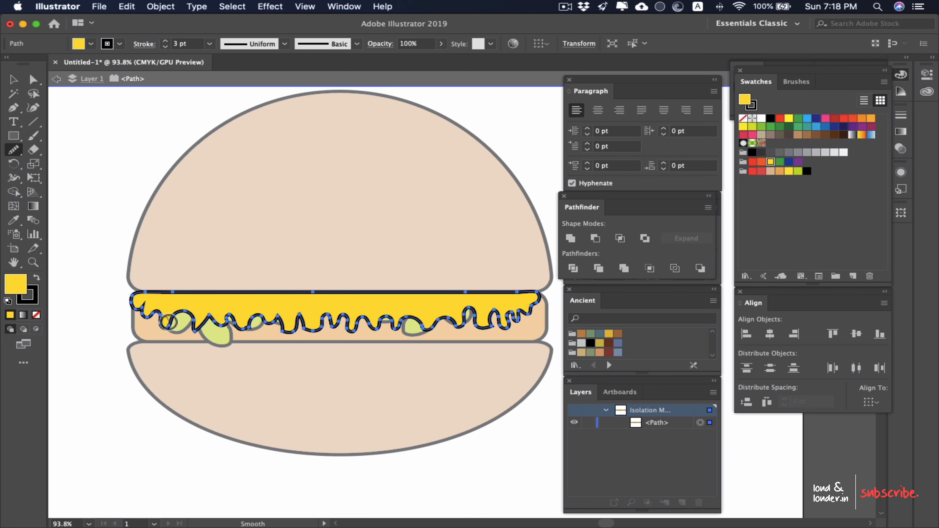
{"action": "left_click_drag", "start_coordinate": [151, 322], "coordinate": [188, 321]}
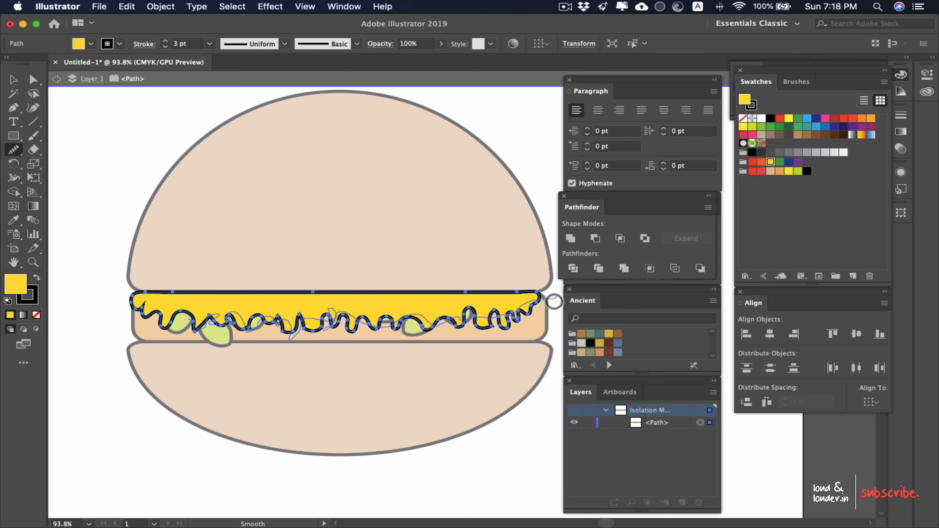
{"action": "left_click_drag", "start_coordinate": [424, 320], "coordinate": [429, 319]}
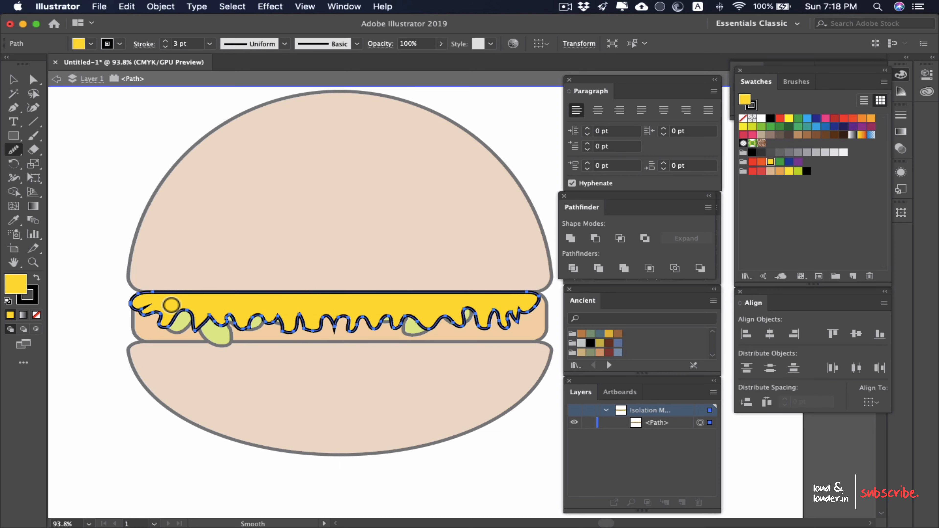
Step: Smooth the sharp notch near the middle of the cheese's lower edge
{"action": "scroll", "coordinate": [339, 325], "scroll_direction": "up", "scroll_amount": 8}
{"action": "left_click_drag", "start_coordinate": [335, 332], "coordinate": [331, 316]}
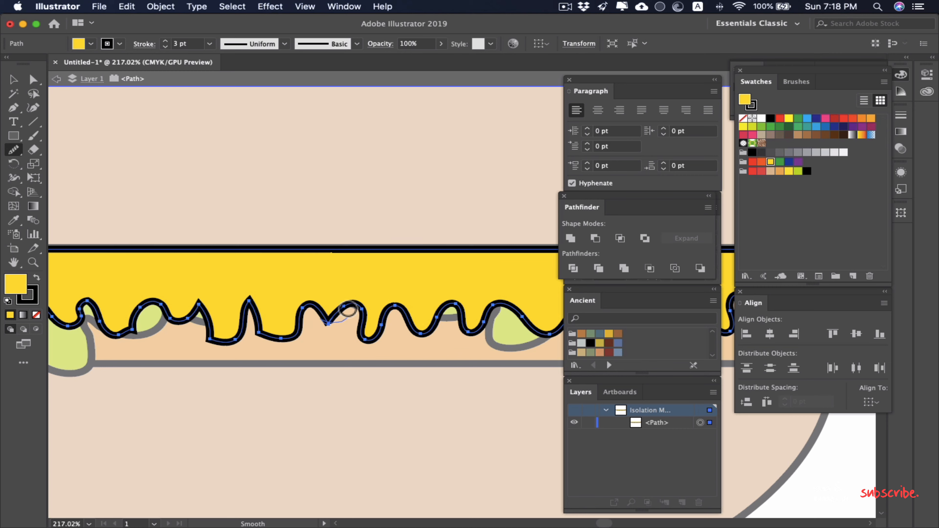
{"action": "scroll", "coordinate": [350, 308], "scroll_direction": "down", "scroll_amount": 10}
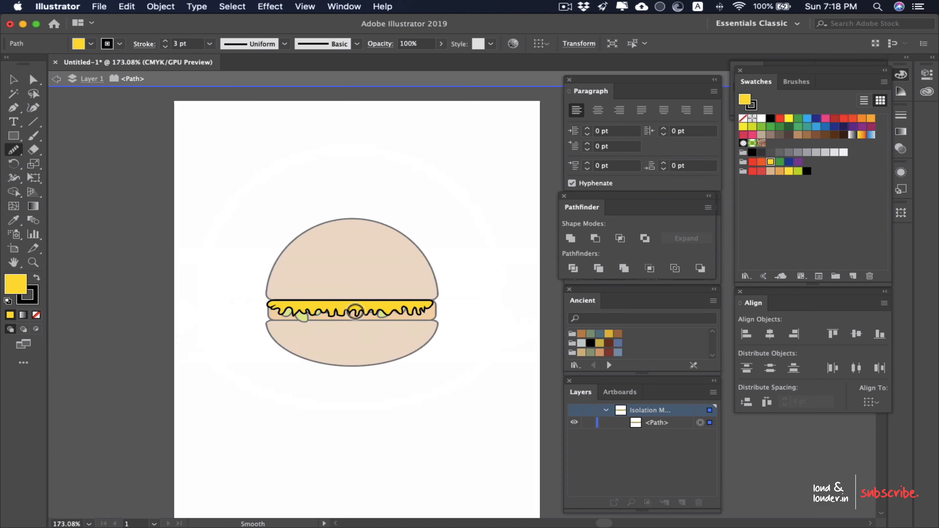
Step: Smooth the jagged spike at the cheese's left end and the pointed drips next to it
{"action": "scroll", "coordinate": [352, 311], "scroll_direction": "up", "scroll_amount": 3}
{"action": "scroll", "coordinate": [298, 325], "scroll_direction": "up", "scroll_amount": 7}
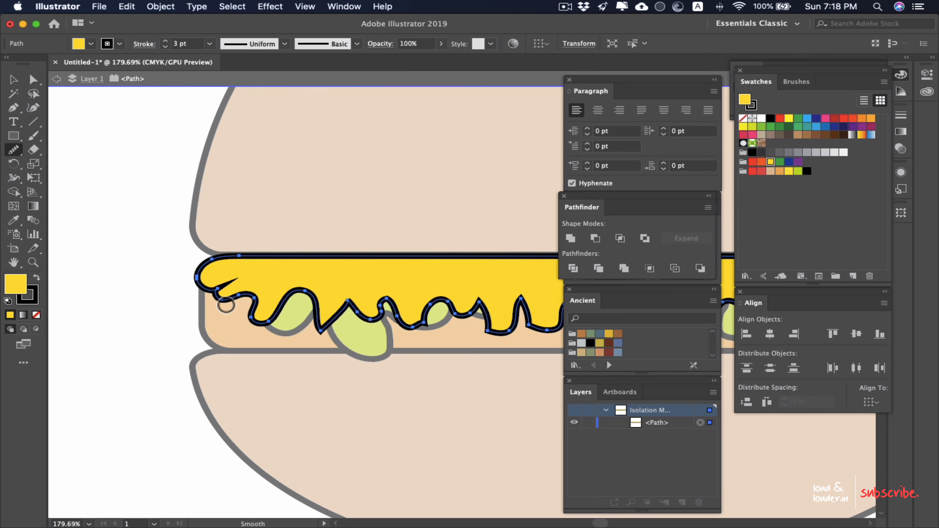
{"action": "mouse_move", "coordinate": [232, 283]}
{"action": "left_mouse_down"}
{"action": "mouse_move", "coordinate": [222, 296]}
{"action": "mouse_move", "coordinate": [259, 307]}
{"action": "left_mouse_up"}
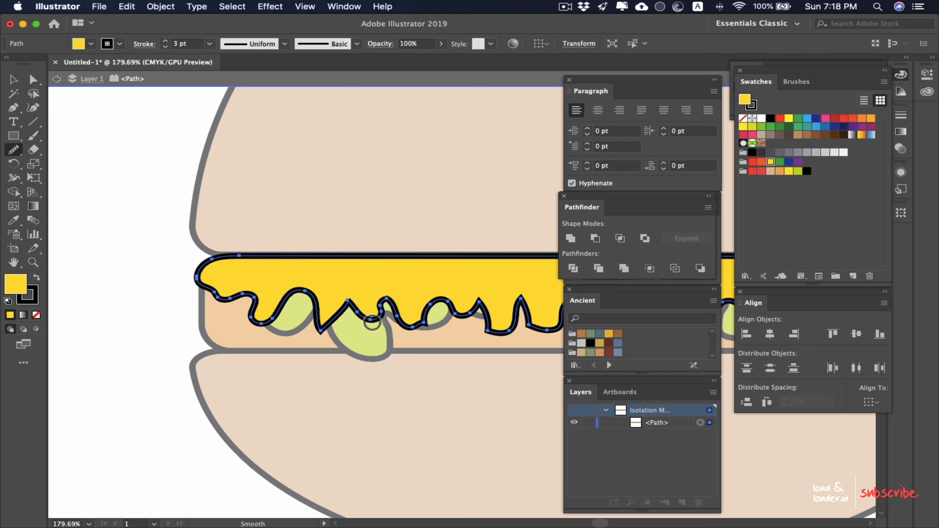
{"action": "left_click_drag", "start_coordinate": [318, 331], "coordinate": [351, 305]}
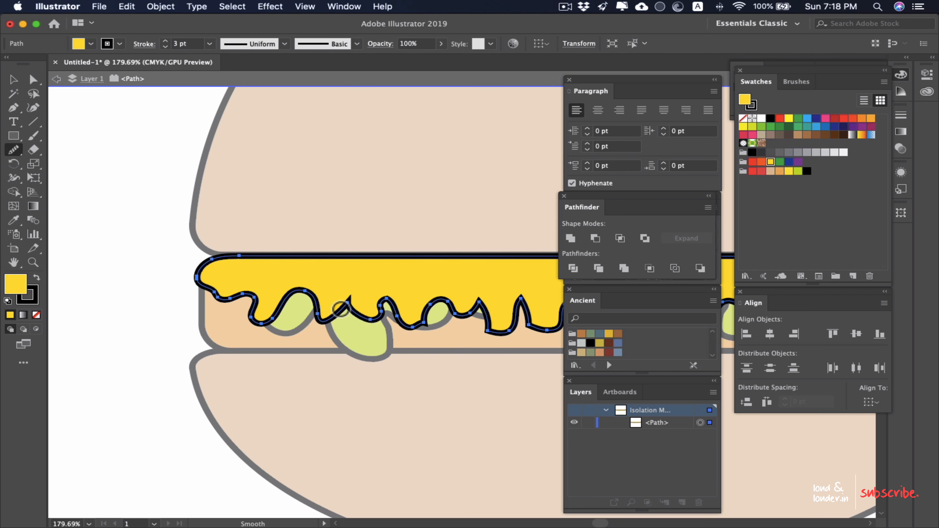
{"action": "mouse_move", "coordinate": [408, 318]}
{"action": "left_mouse_down"}
{"action": "mouse_move", "coordinate": [410, 326]}
{"action": "mouse_move", "coordinate": [400, 320]}
{"action": "left_mouse_up"}
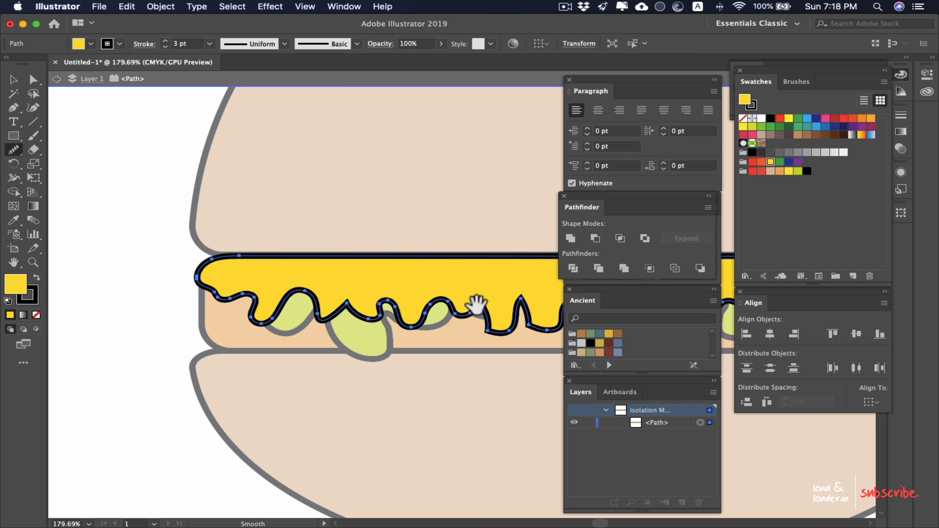
Step: Finish editing the cheese's lower edge and exit isolation mode to return to the whole burger
{"action": "mouse_move", "coordinate": [479, 309]}
{"action": "left_mouse_down"}
{"action": "mouse_move", "coordinate": [258, 321]}
{"action": "mouse_move", "coordinate": [292, 319]}
{"action": "mouse_move", "coordinate": [275, 339]}
{"action": "mouse_move", "coordinate": [262, 326]}
{"action": "left_mouse_up"}
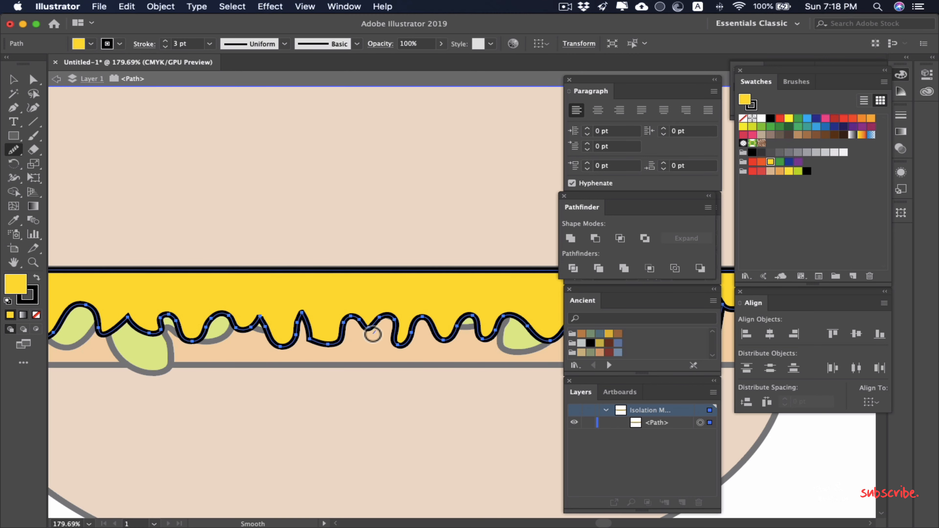
{"action": "left_click_drag", "start_coordinate": [435, 331], "coordinate": [357, 314]}
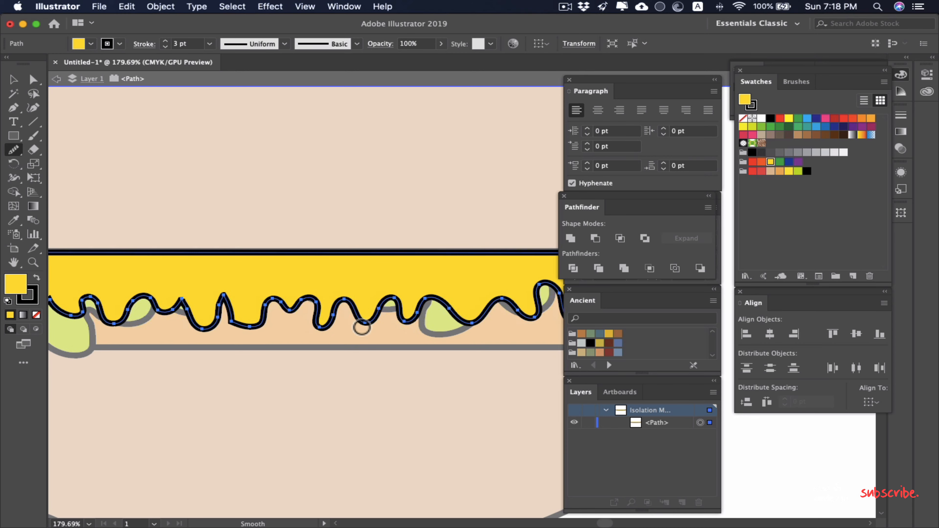
{"action": "key", "text": "v"}
{"action": "left_click", "coordinate": [366, 413]}
{"action": "scroll", "coordinate": [370, 422], "scroll_direction": "down", "scroll_amount": 6}
{"action": "double_click", "coordinate": [497, 399]}
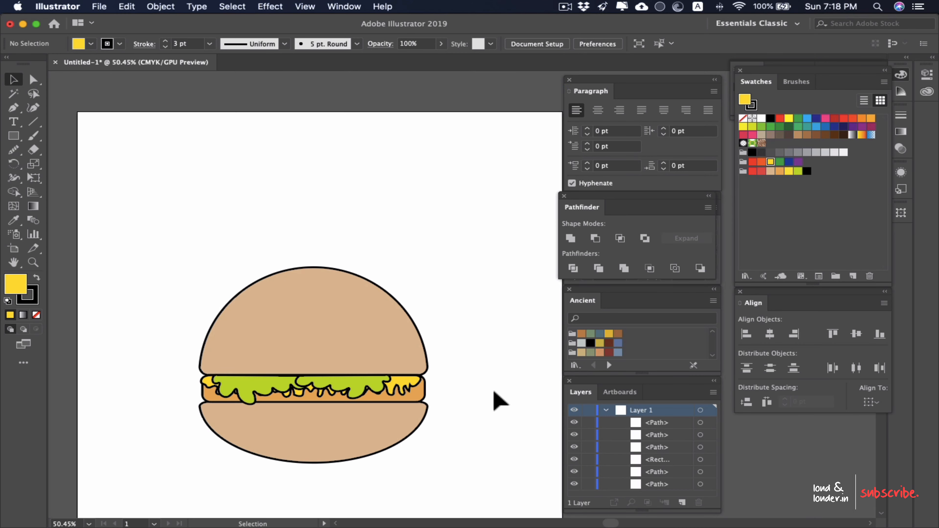
Step: Check the assembled burger both as a whole and close up around the cheese and lettuce
{"action": "left_click", "coordinate": [394, 382]}
{"action": "left_click_drag", "start_coordinate": [313, 397], "coordinate": [321, 414]}
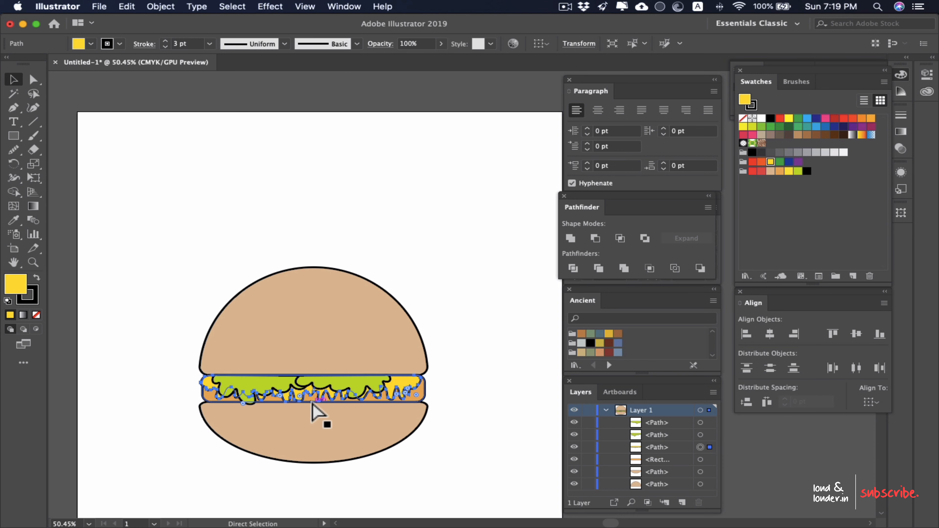
{"action": "left_click", "coordinate": [459, 381]}
{"action": "scroll", "coordinate": [440, 388], "scroll_direction": "down", "scroll_amount": 2}
{"action": "left_click_drag", "start_coordinate": [440, 392], "coordinate": [471, 313]}
{"action": "scroll", "coordinate": [384, 277], "scroll_direction": "up", "scroll_amount": 5}
{"action": "scroll", "coordinate": [401, 297], "scroll_direction": "down", "scroll_amount": 4}
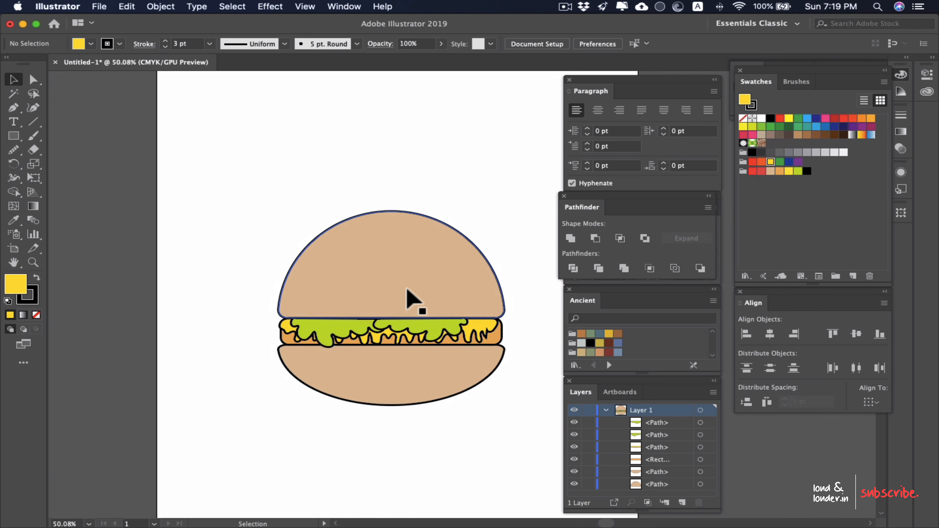
{"action": "left_click_drag", "start_coordinate": [472, 264], "coordinate": [409, 327]}
{"action": "scroll", "coordinate": [319, 315], "scroll_direction": "up", "scroll_amount": 3}
{"action": "left_click_drag", "start_coordinate": [351, 372], "coordinate": [330, 214]}
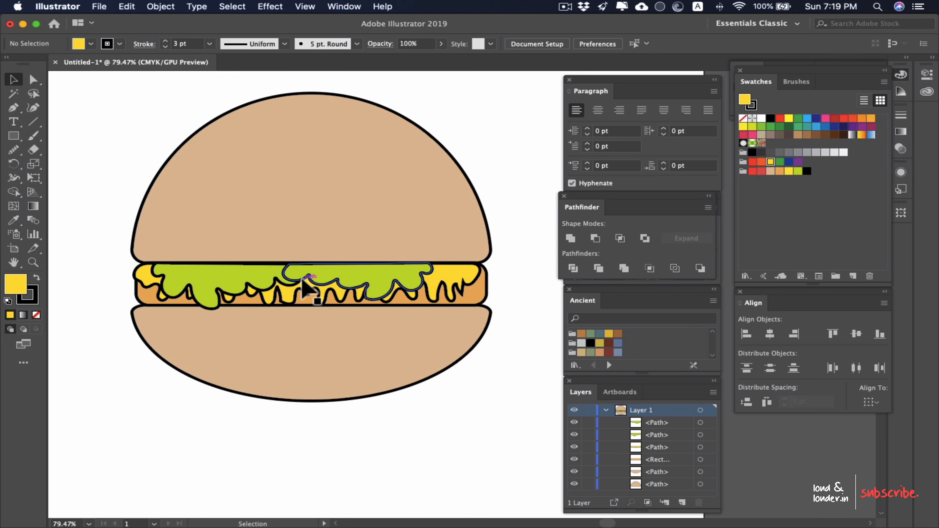
{"action": "scroll", "coordinate": [315, 295], "scroll_direction": "down", "scroll_amount": 3}
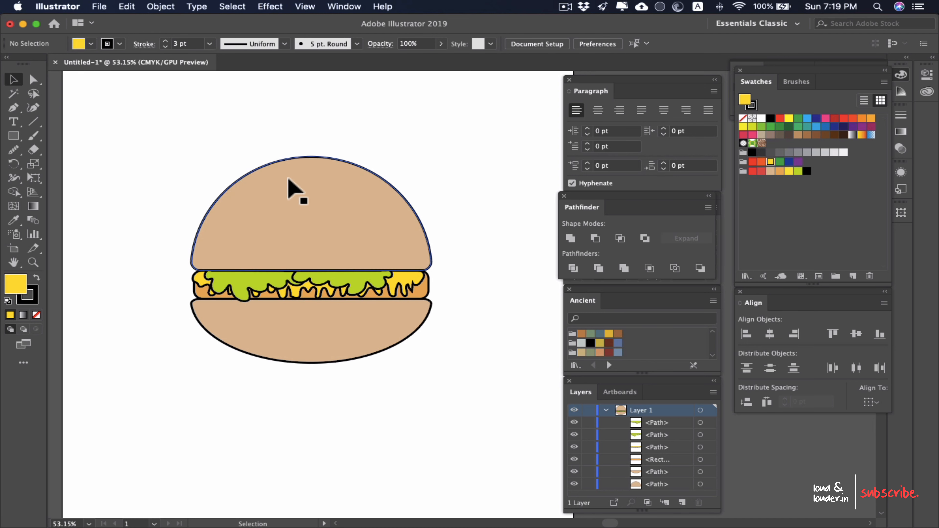
Step: Select all the burger shapes, narrow them together to about 379 pt wide, and lower the height from the top edge
{"action": "scroll", "coordinate": [294, 189], "scroll_direction": "up", "scroll_amount": 1}
{"action": "left_click", "coordinate": [335, 149]}
{"action": "left_click_drag", "start_coordinate": [497, 173], "coordinate": [206, 448]}
{"action": "left_click_drag", "start_coordinate": [188, 265], "coordinate": [192, 262]}
{"action": "left_click_drag", "start_coordinate": [434, 264], "coordinate": [428, 264]}
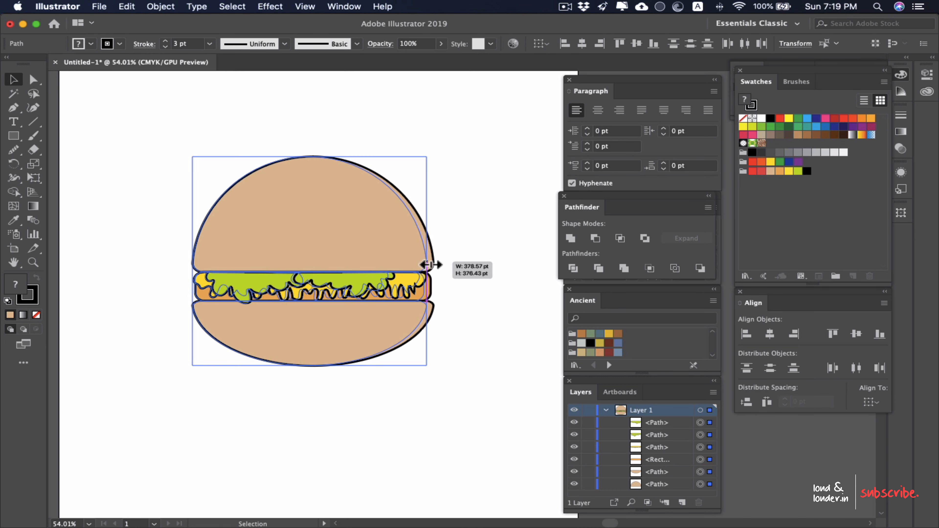
{"action": "left_click_drag", "start_coordinate": [314, 157], "coordinate": [314, 180]}
{"action": "left_click", "coordinate": [340, 212]}
{"action": "left_click", "coordinate": [452, 193]}
{"action": "scroll", "coordinate": [459, 214], "scroll_direction": "down", "scroll_amount": 5}
{"action": "scroll", "coordinate": [459, 226], "scroll_direction": "up", "scroll_amount": 4}
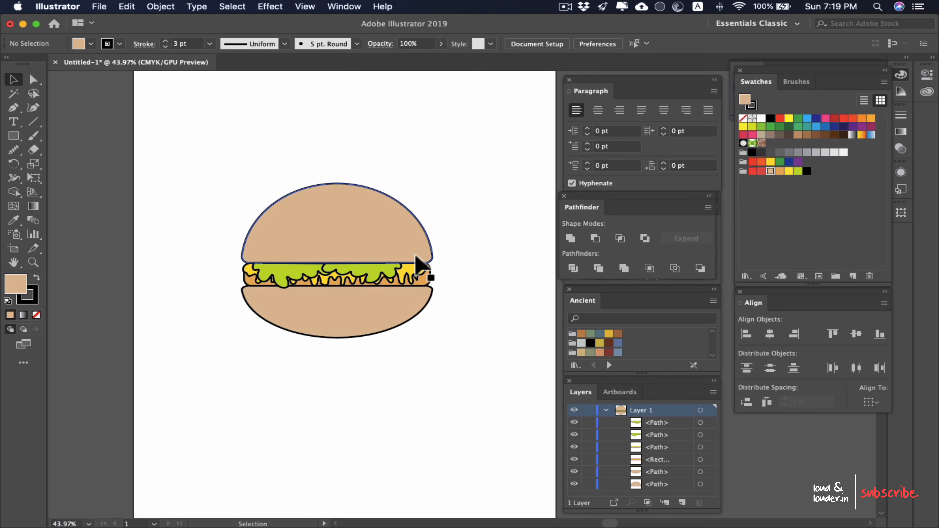
Step: Select the whole burger and stretch it slightly taller from its bottom edge
{"action": "left_click_drag", "start_coordinate": [473, 212], "coordinate": [196, 422]}
{"action": "left_click_drag", "start_coordinate": [341, 341], "coordinate": [340, 347]}
{"action": "left_click", "coordinate": [483, 267]}
{"action": "scroll", "coordinate": [410, 267], "scroll_direction": "down", "scroll_amount": 4}
{"action": "scroll", "coordinate": [409, 267], "scroll_direction": "up", "scroll_amount": 4}
{"action": "scroll", "coordinate": [346, 377], "scroll_direction": "up", "scroll_amount": 5}
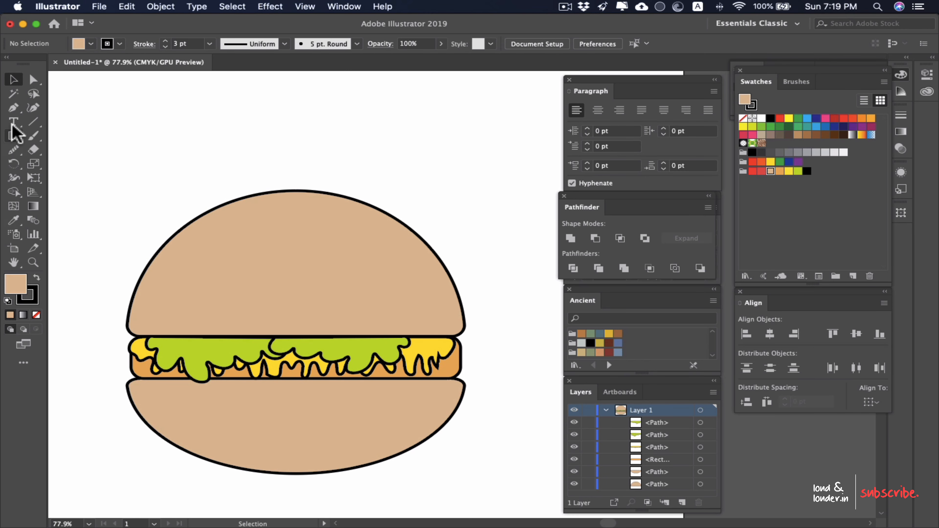
Step: Draw a small circle above the top bun with the Ellipse tool and fill it with the lightest grey swatch
{"action": "left_click_drag", "start_coordinate": [14, 136], "coordinate": [50, 166]}
{"action": "left_click_drag", "start_coordinate": [194, 96], "coordinate": [208, 110]}
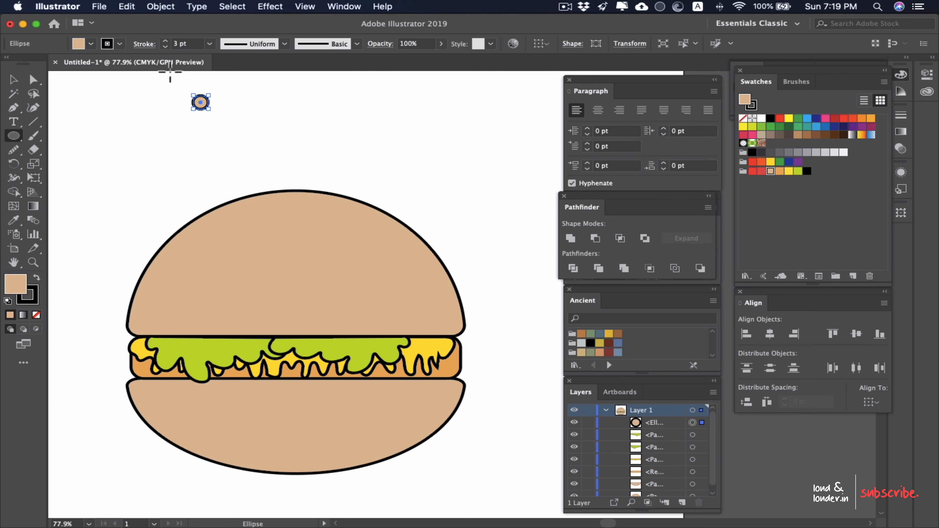
{"action": "left_click", "coordinate": [91, 43]}
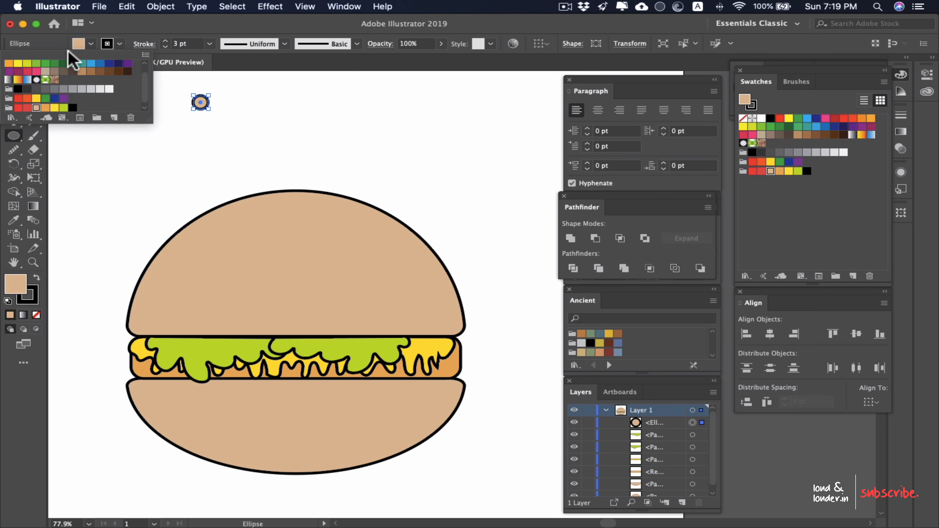
{"action": "left_click", "coordinate": [110, 88]}
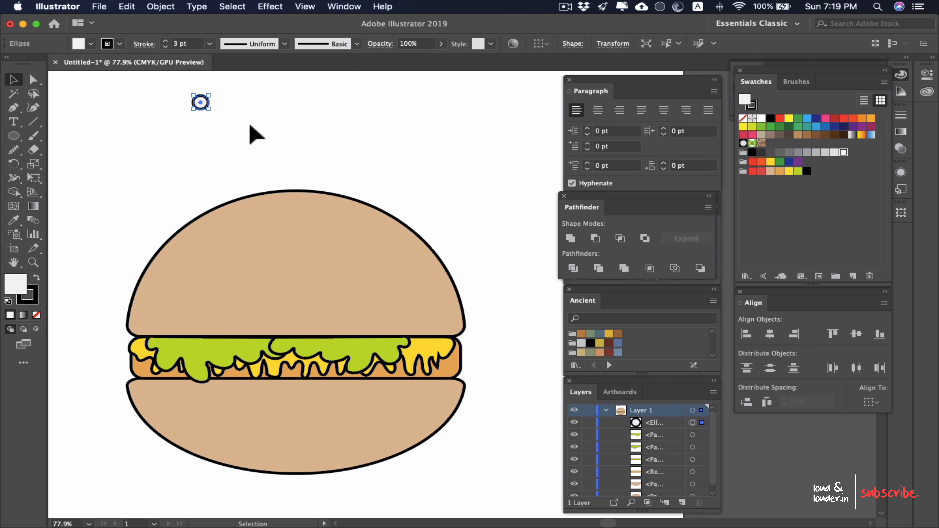
Step: Move the small circle onto the top bun as a sesame seed and remove its stroke
{"action": "left_click_drag", "start_coordinate": [202, 105], "coordinate": [233, 260]}
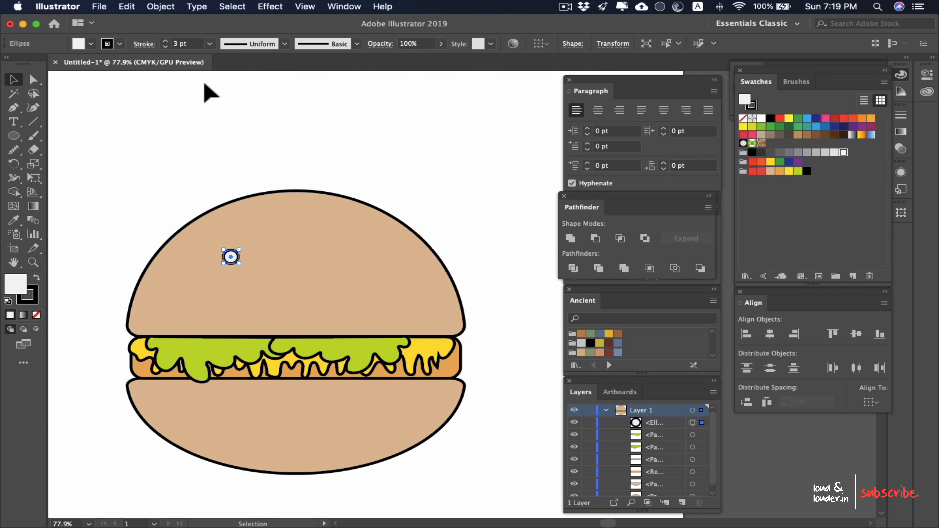
{"action": "left_click", "coordinate": [121, 44]}
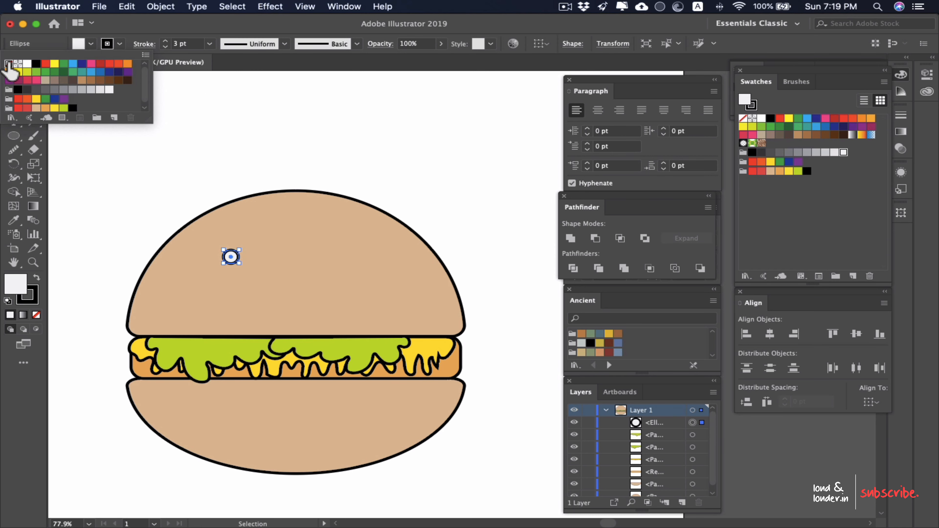
{"action": "left_click", "coordinate": [9, 64]}
{"action": "left_click", "coordinate": [294, 113]}
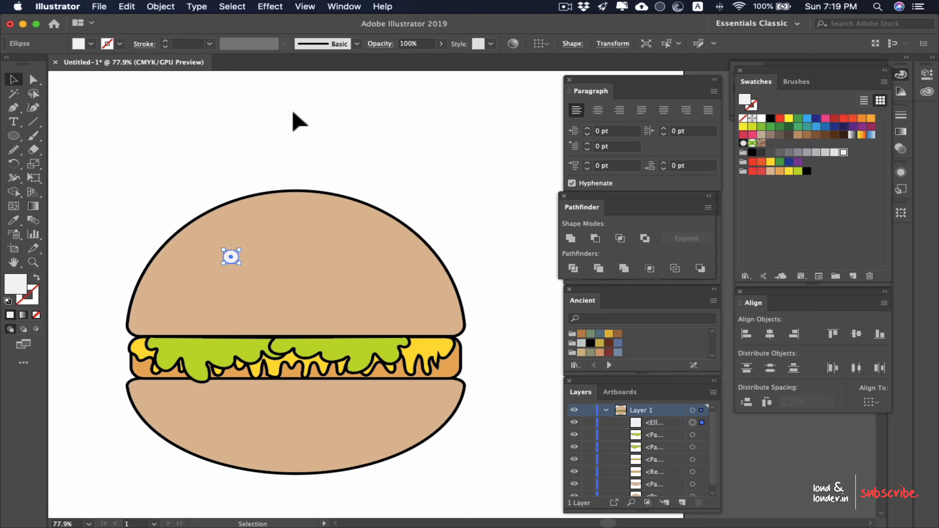
{"action": "left_click", "coordinate": [294, 112]}
Step: Duplicate the sesame seed across the upper part of the top bun, forming two rows of three
{"action": "mouse_move", "coordinate": [231, 257]}
{"action": "left_mouse_down"}
{"action": "mouse_move", "coordinate": [230, 243]}
{"action": "mouse_move", "coordinate": [239, 250]}
{"action": "mouse_move", "coordinate": [267, 208]}
{"action": "mouse_move", "coordinate": [259, 213]}
{"action": "left_mouse_up"}
{"action": "left_click", "coordinate": [212, 195]}
{"action": "left_click_drag", "start_coordinate": [259, 213], "coordinate": [301, 212]}
{"action": "left_click_drag", "start_coordinate": [301, 212], "coordinate": [341, 212]}
{"action": "left_click", "coordinate": [432, 149]}
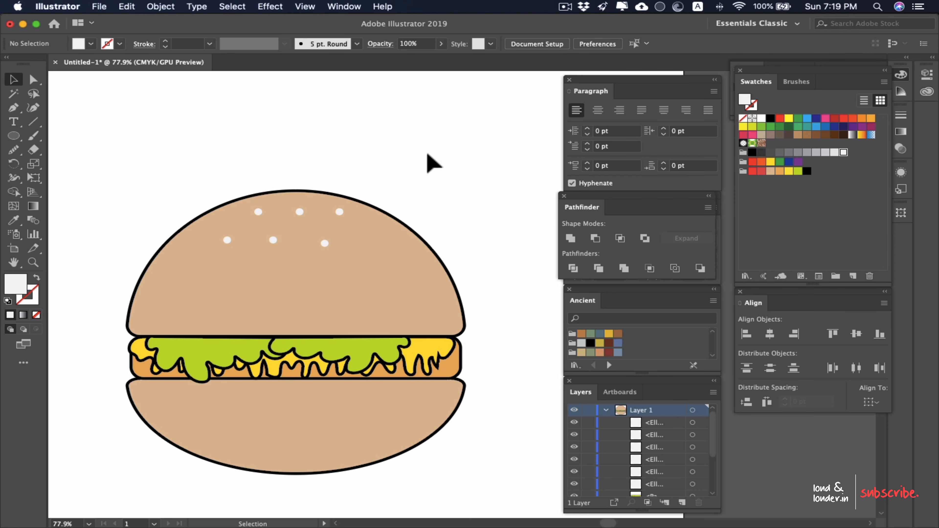
Step: Reposition the rightmost seed of each row, moving the lower one outward and the upper one slightly inward
{"action": "scroll", "coordinate": [428, 154], "scroll_direction": "down", "scroll_amount": 4}
{"action": "scroll", "coordinate": [428, 154], "scroll_direction": "up", "scroll_amount": 4}
{"action": "left_click_drag", "start_coordinate": [324, 244], "coordinate": [361, 251]}
{"action": "mouse_move", "coordinate": [339, 215]}
{"action": "left_mouse_down"}
{"action": "mouse_move", "coordinate": [315, 241]}
{"action": "mouse_move", "coordinate": [335, 210]}
{"action": "mouse_move", "coordinate": [353, 233]}
{"action": "mouse_move", "coordinate": [330, 231]}
{"action": "left_mouse_up"}
{"action": "left_click", "coordinate": [400, 146]}
Step: Duplicate the lower row's rightmost seed about 36 pt to its left, making four seeds in that row
{"action": "scroll", "coordinate": [393, 163], "scroll_direction": "down", "scroll_amount": 4}
{"action": "scroll", "coordinate": [386, 168], "scroll_direction": "up", "scroll_amount": 4}
{"action": "scroll", "coordinate": [388, 204], "scroll_direction": "down", "scroll_amount": 4}
{"action": "scroll", "coordinate": [351, 233], "scroll_direction": "up", "scroll_amount": 1}
{"action": "scroll", "coordinate": [350, 230], "scroll_direction": "up", "scroll_amount": 1}
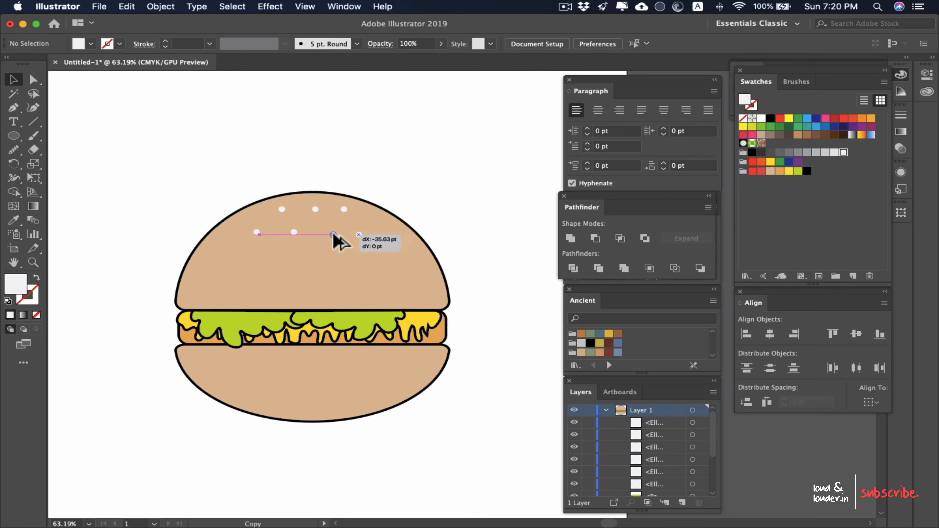
{"action": "left_click", "coordinate": [398, 165]}
{"action": "scroll", "coordinate": [426, 231], "scroll_direction": "down", "scroll_amount": 4}
{"action": "scroll", "coordinate": [429, 237], "scroll_direction": "up", "scroll_amount": 1}
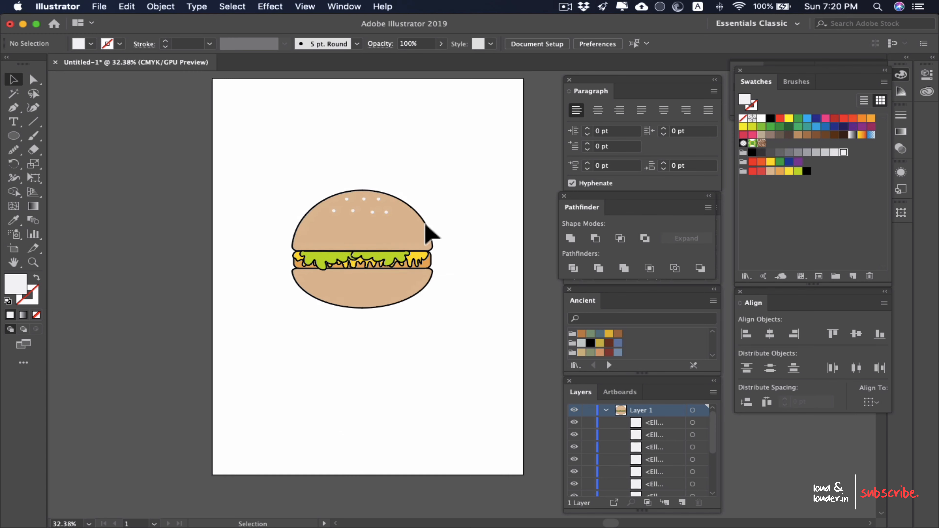
Step: Select all seven seeds without the bun, scale them down together and move them near the bun's top
{"action": "left_click", "coordinate": [426, 221]}
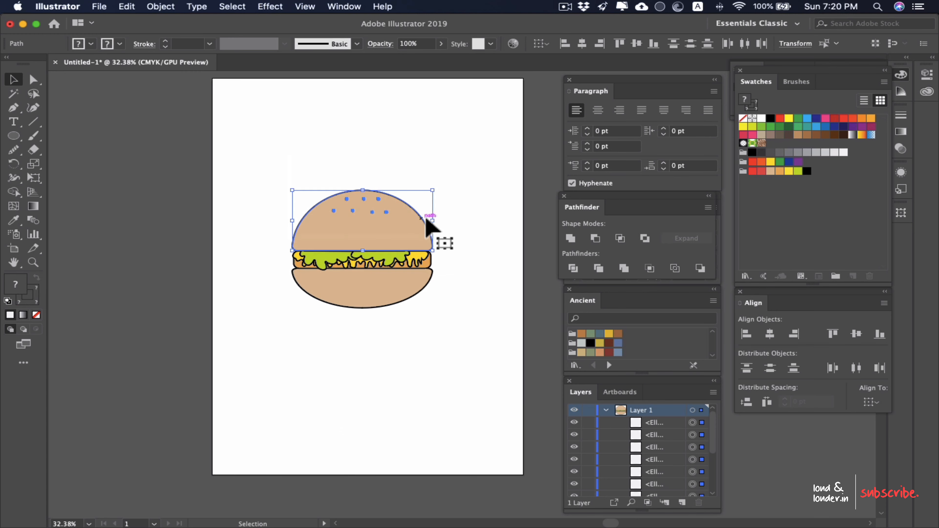
{"action": "left_click", "coordinate": [390, 229], "text": "shift"}
{"action": "left_click_drag", "start_coordinate": [332, 198], "coordinate": [343, 202]}
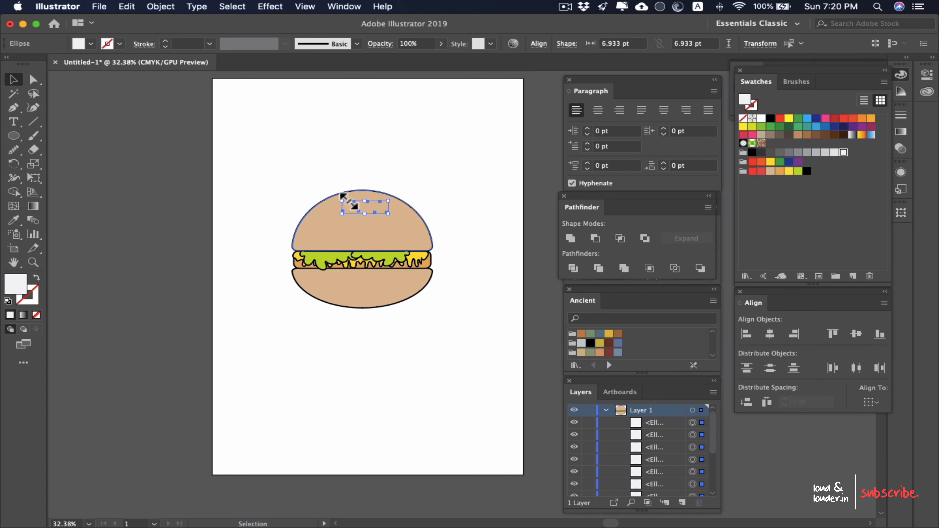
{"action": "scroll", "coordinate": [347, 197], "scroll_direction": "up", "scroll_amount": 9}
{"action": "left_click_drag", "start_coordinate": [549, 277], "coordinate": [530, 272]}
{"action": "left_click_drag", "start_coordinate": [441, 231], "coordinate": [448, 211]}
{"action": "left_click", "coordinate": [435, 132]}
{"action": "scroll", "coordinate": [430, 132], "scroll_direction": "down", "scroll_amount": 5}
{"action": "scroll", "coordinate": [409, 346], "scroll_direction": "down", "scroll_amount": 3}
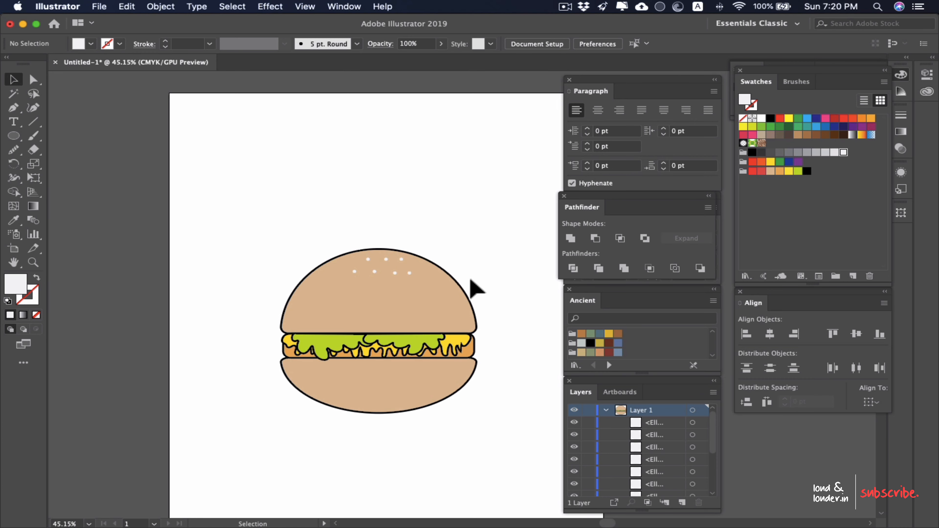
Step: Select the whole burger with its seeds and move it toward the artboard's left edge
{"action": "left_click_drag", "start_coordinate": [523, 233], "coordinate": [262, 479]}
{"action": "left_click_drag", "start_coordinate": [363, 385], "coordinate": [304, 383]}
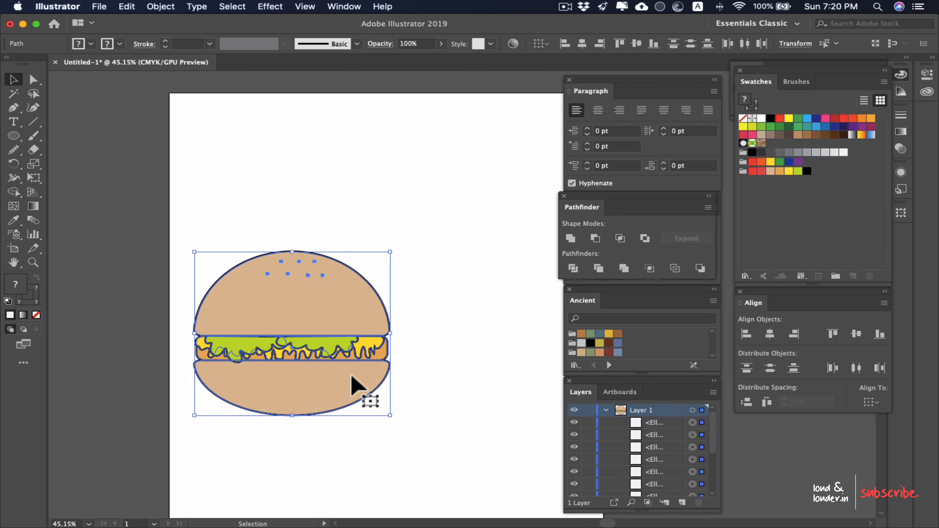
{"action": "left_click_drag", "start_coordinate": [444, 363], "coordinate": [334, 346]}
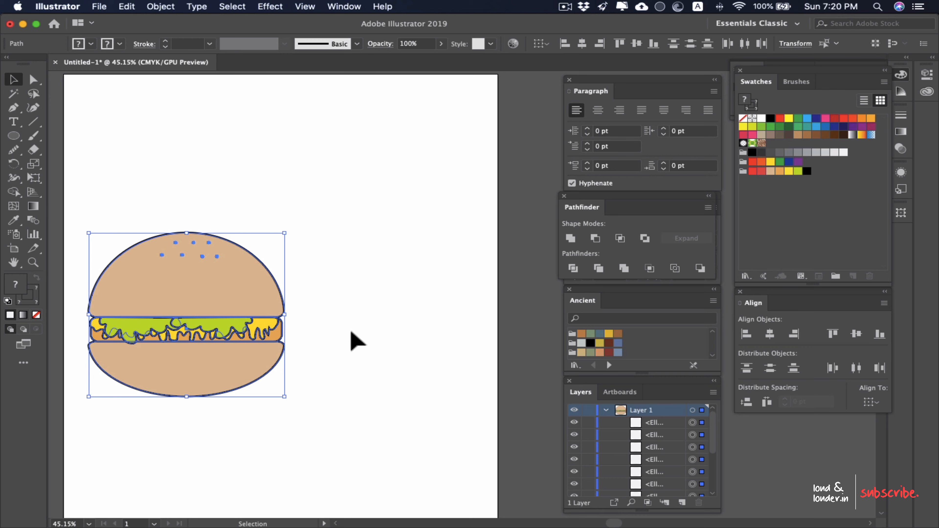
{"action": "left_click", "coordinate": [325, 330]}
{"action": "left_click_drag", "start_coordinate": [246, 260], "coordinate": [313, 260]}
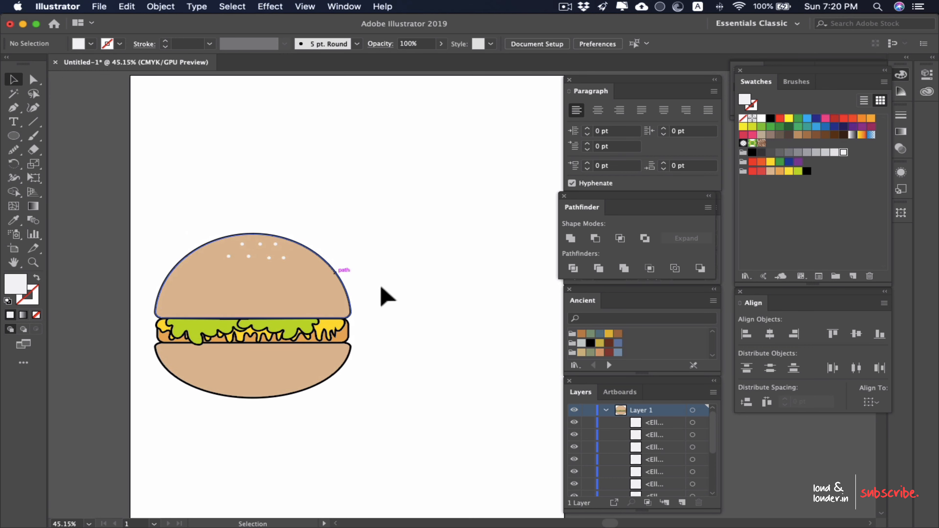
Step: Isolate the yellow cheese shape and smooth the jagged spikes at its right end with the Smooth tool
{"action": "mouse_move", "coordinate": [452, 307]}
{"action": "left_mouse_down"}
{"action": "mouse_move", "coordinate": [435, 300]}
{"action": "mouse_move", "coordinate": [448, 304]}
{"action": "left_mouse_up"}
{"action": "left_click_drag", "start_coordinate": [317, 326], "coordinate": [424, 317]}
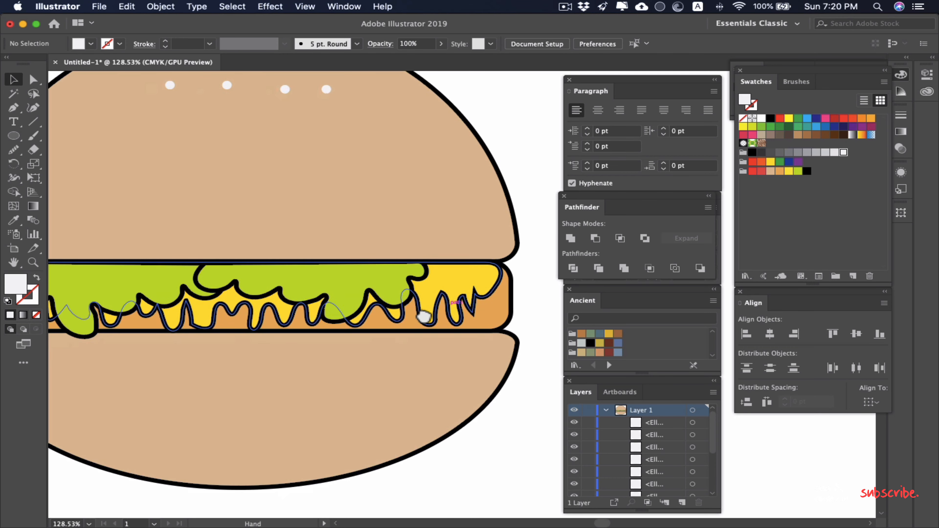
{"action": "key", "text": "super+0"}
{"action": "double_click", "coordinate": [441, 299]}
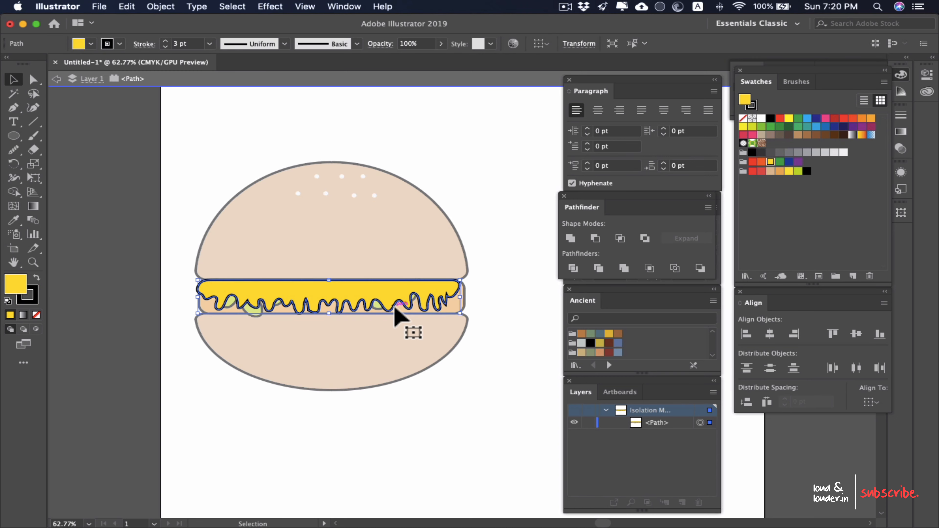
{"action": "scroll", "coordinate": [398, 315], "scroll_direction": "up", "scroll_amount": 2}
{"action": "left_click", "coordinate": [14, 150]}
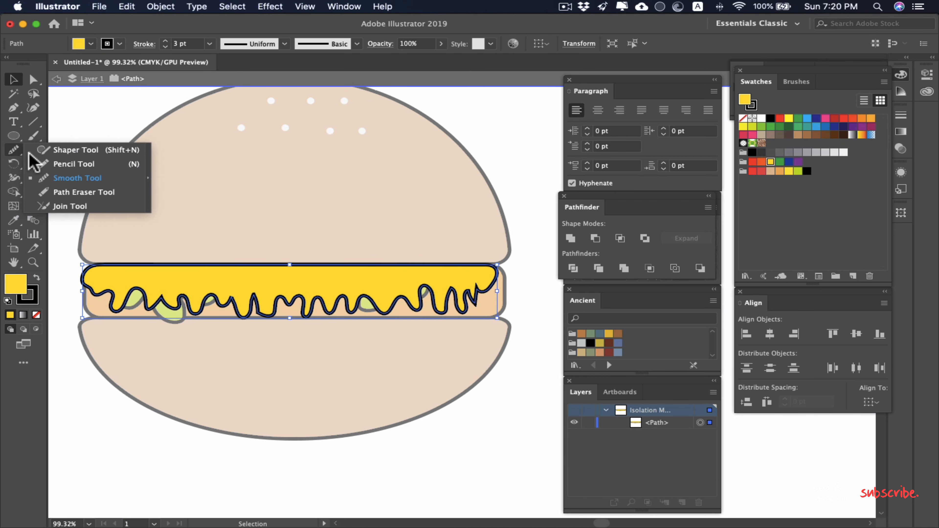
{"action": "left_click", "coordinate": [78, 178]}
{"action": "left_click_drag", "start_coordinate": [468, 297], "coordinate": [479, 295]}
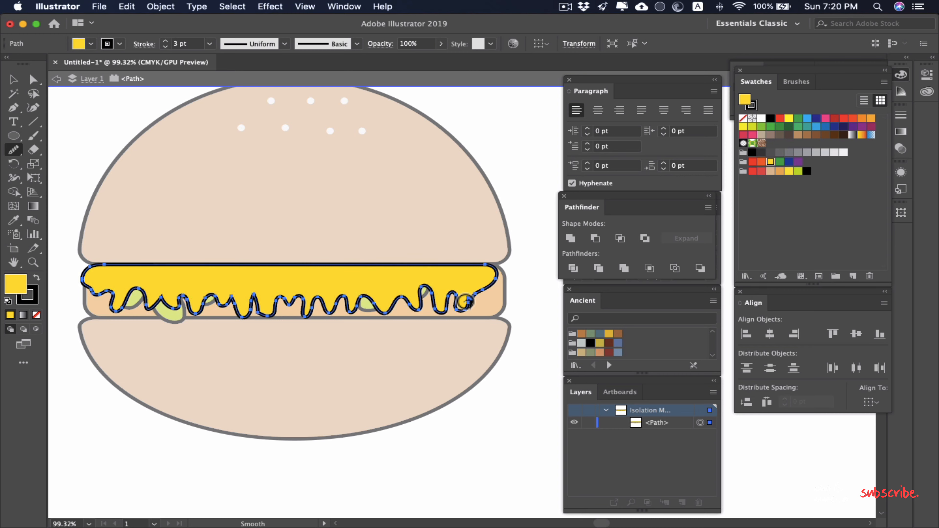
Step: Smooth the spiky drips left of the middle of the cheese's lower edge into one broad, rounded drip
{"action": "left_click_drag", "start_coordinate": [463, 307], "coordinate": [365, 294]}
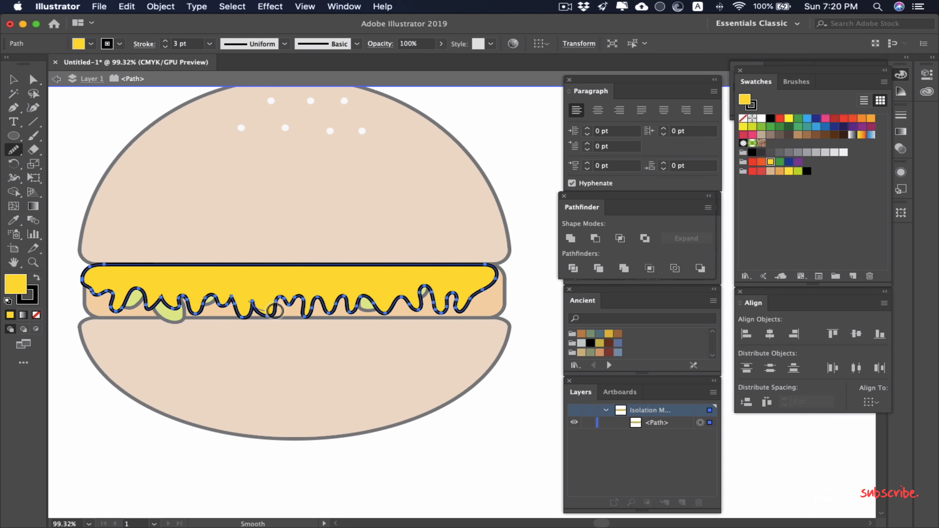
{"action": "left_click_drag", "start_coordinate": [267, 314], "coordinate": [291, 295]}
{"action": "mouse_move", "coordinate": [200, 295]}
{"action": "left_mouse_down"}
{"action": "mouse_move", "coordinate": [243, 305]}
{"action": "mouse_move", "coordinate": [167, 300]}
{"action": "mouse_move", "coordinate": [218, 296]}
{"action": "mouse_move", "coordinate": [261, 312]}
{"action": "left_mouse_up"}
{"action": "left_click_drag", "start_coordinate": [489, 298], "coordinate": [104, 280]}
{"action": "mouse_move", "coordinate": [214, 314]}
{"action": "left_mouse_down"}
{"action": "mouse_move", "coordinate": [160, 310]}
{"action": "mouse_move", "coordinate": [324, 318]}
{"action": "mouse_move", "coordinate": [355, 305]}
{"action": "mouse_move", "coordinate": [269, 309]}
{"action": "mouse_move", "coordinate": [292, 301]}
{"action": "left_mouse_up"}
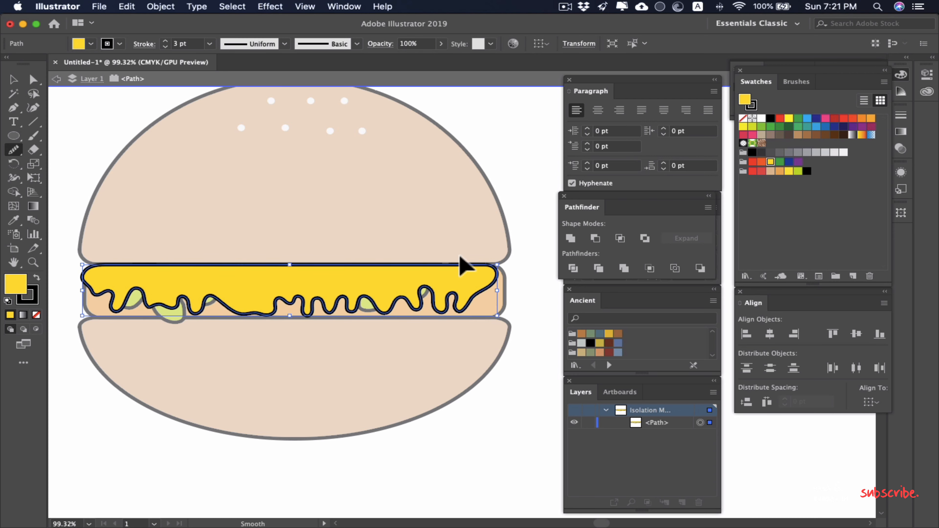
Step: Deselect the smoothed cheese shape and exit isolation mode
{"action": "key", "text": "v"}
{"action": "left_click", "coordinate": [539, 213]}
{"action": "scroll", "coordinate": [525, 212], "scroll_direction": "down", "scroll_amount": 4}
{"action": "double_click", "coordinate": [530, 210]}
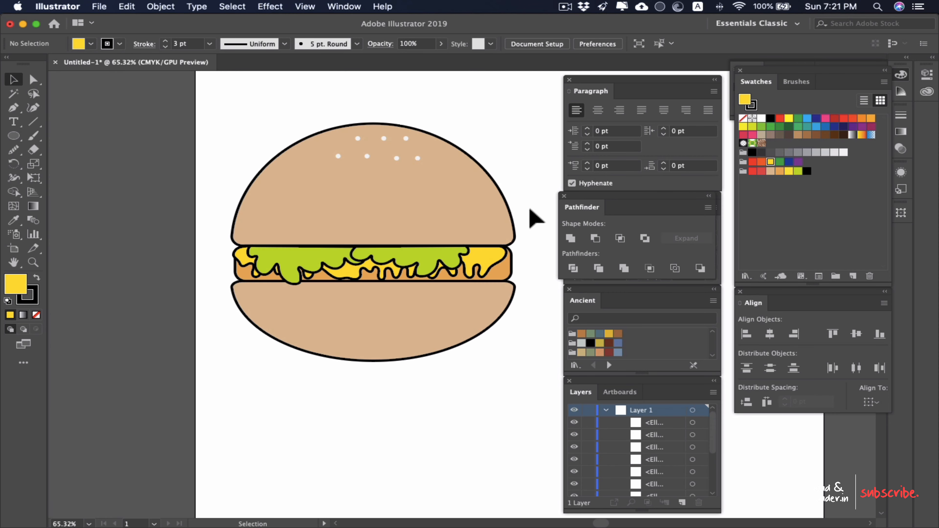
Step: Draw a tall yellow rectangle beside the burger on the artboard as the base for the fries carton
{"action": "left_click_drag", "start_coordinate": [530, 210], "coordinate": [370, 296]}
{"action": "scroll", "coordinate": [301, 293], "scroll_direction": "down", "scroll_amount": 4}
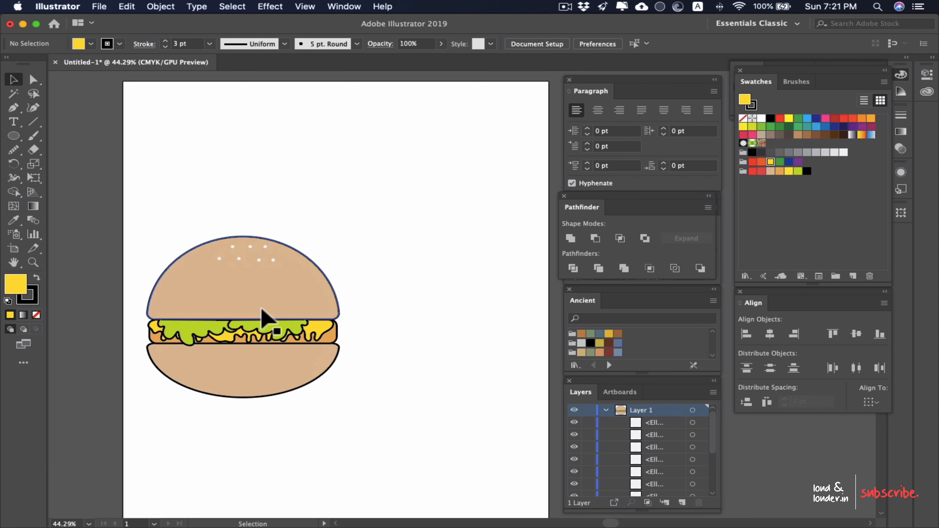
{"action": "left_click_drag", "start_coordinate": [406, 334], "coordinate": [390, 321]}
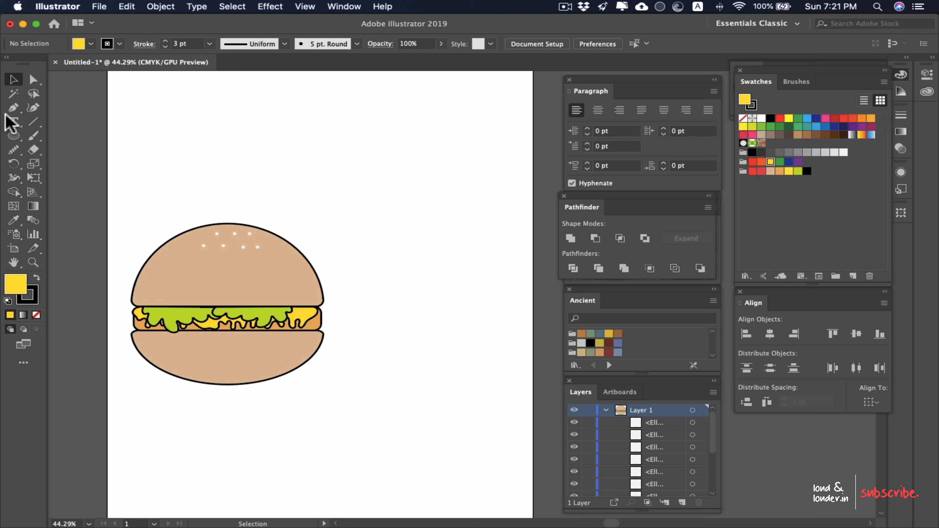
{"action": "left_click", "coordinate": [13, 136]}
{"action": "left_click", "coordinate": [55, 138]}
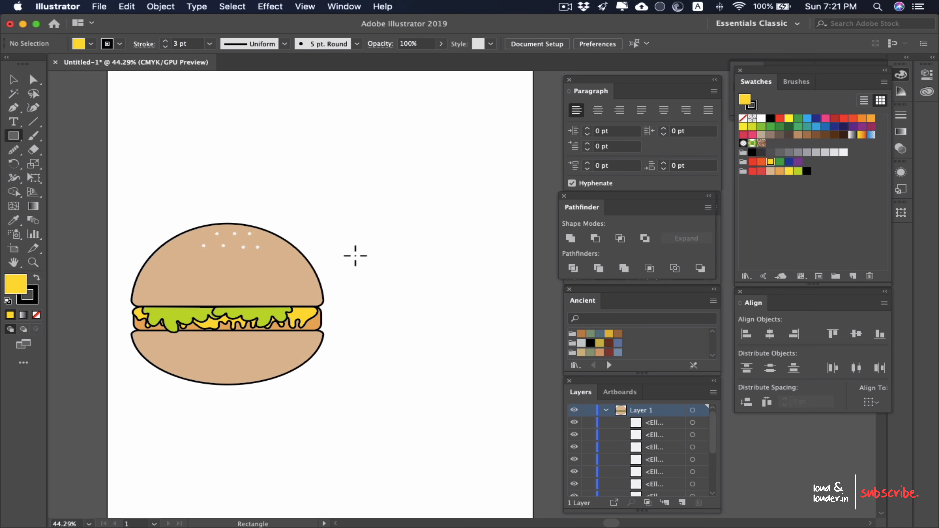
{"action": "left_click_drag", "start_coordinate": [369, 236], "coordinate": [503, 392]}
{"action": "scroll", "coordinate": [462, 266], "scroll_direction": "up", "scroll_amount": 3}
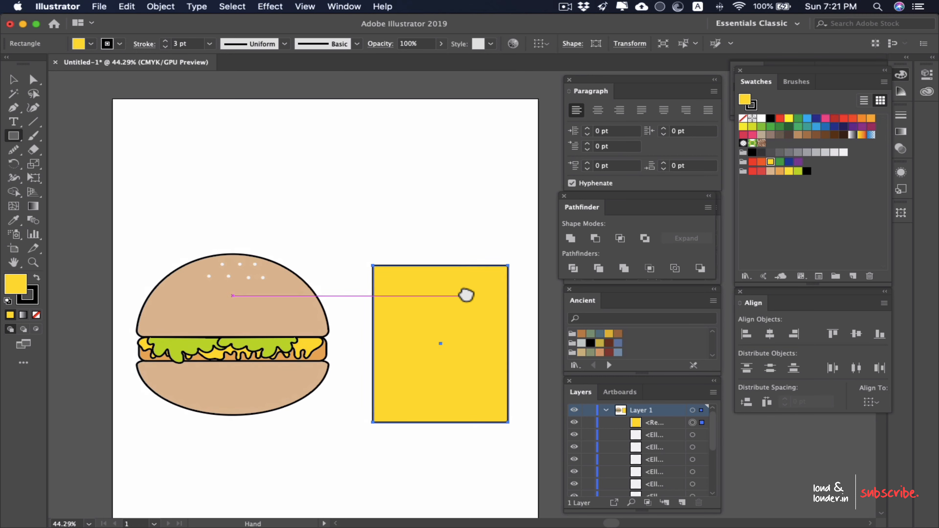
Step: Move the rectangle up slightly and fill it with the softer red from the custom colour group
{"action": "left_click", "coordinate": [761, 162]}
{"action": "key", "text": "v"}
{"action": "left_click_drag", "start_coordinate": [425, 381], "coordinate": [425, 360]}
{"action": "left_click", "coordinate": [753, 171]}
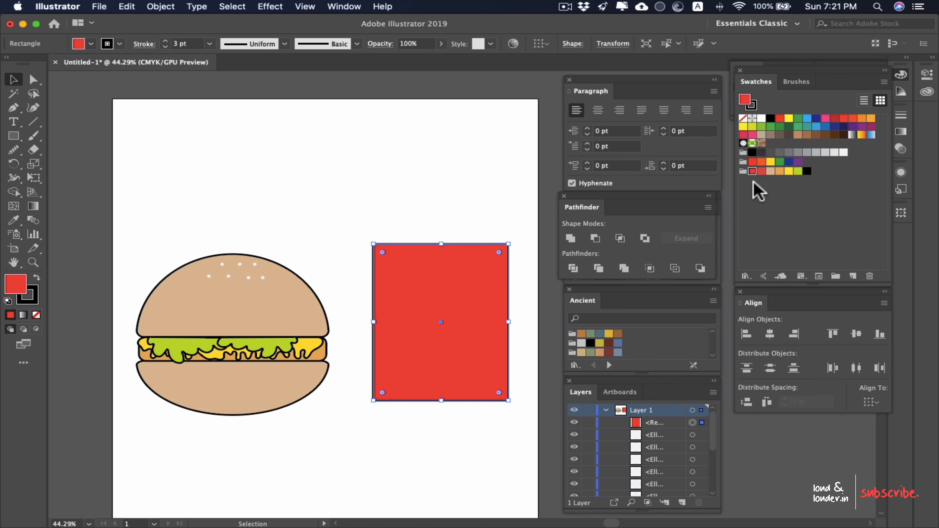
{"action": "left_click", "coordinate": [762, 172]}
{"action": "left_click", "coordinate": [457, 206]}
Step: Taper the red rectangle by moving each of its two bottom corner points 20 pt inward
{"action": "scroll", "coordinate": [488, 293], "scroll_direction": "up", "scroll_amount": 3}
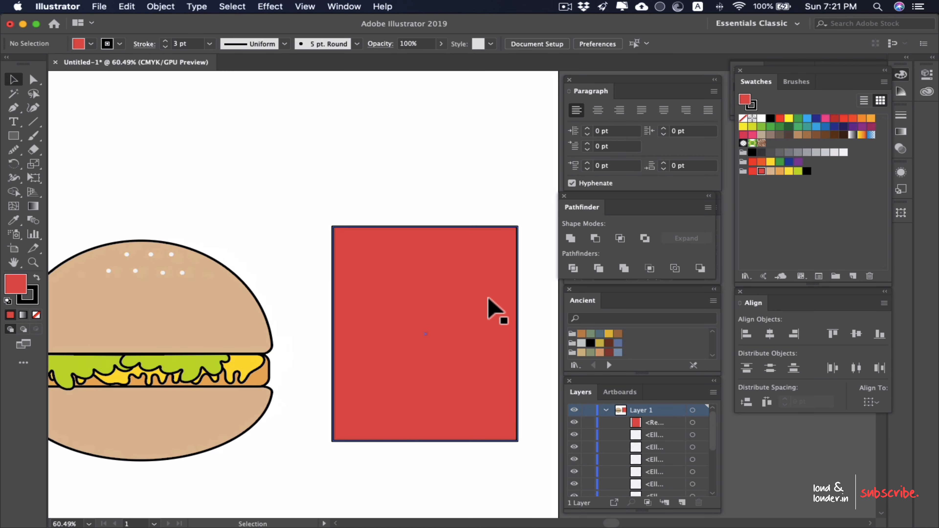
{"action": "left_click_drag", "start_coordinate": [493, 332], "coordinate": [466, 242]}
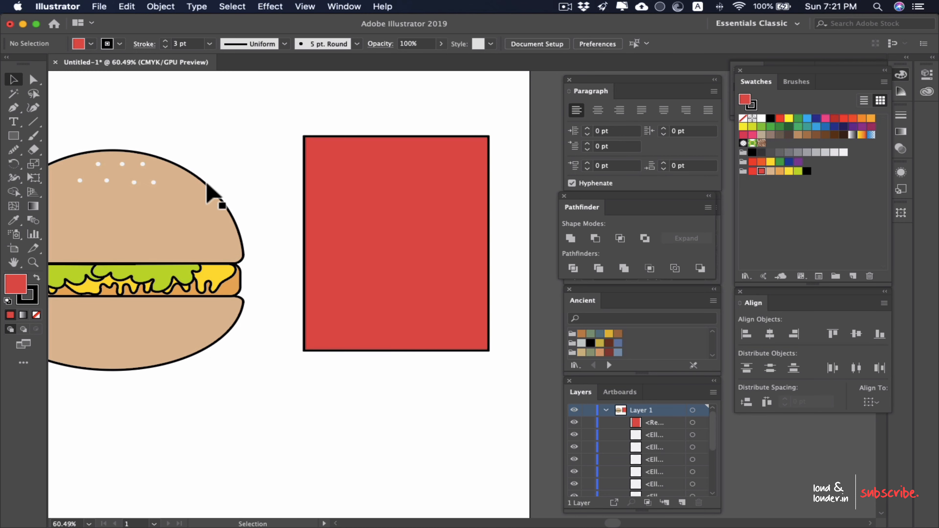
{"action": "left_click", "coordinate": [33, 79]}
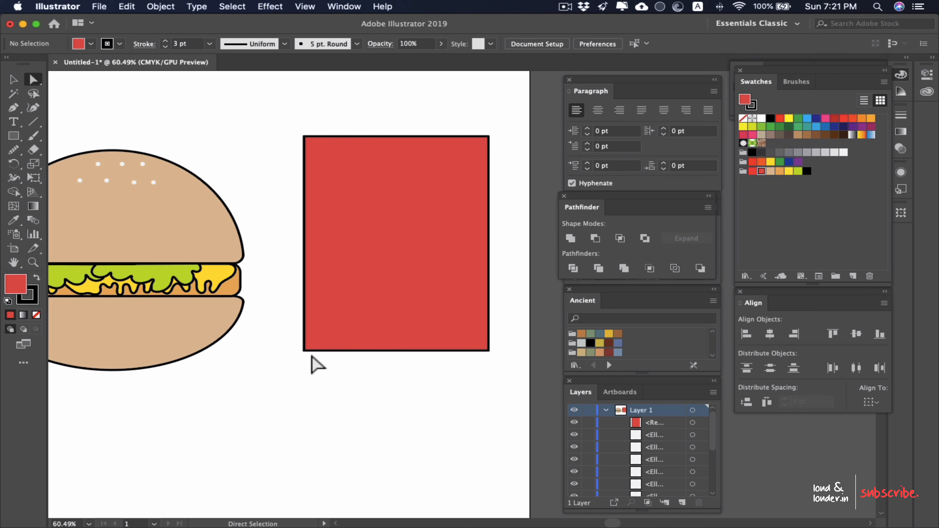
{"action": "left_click", "coordinate": [304, 350]}
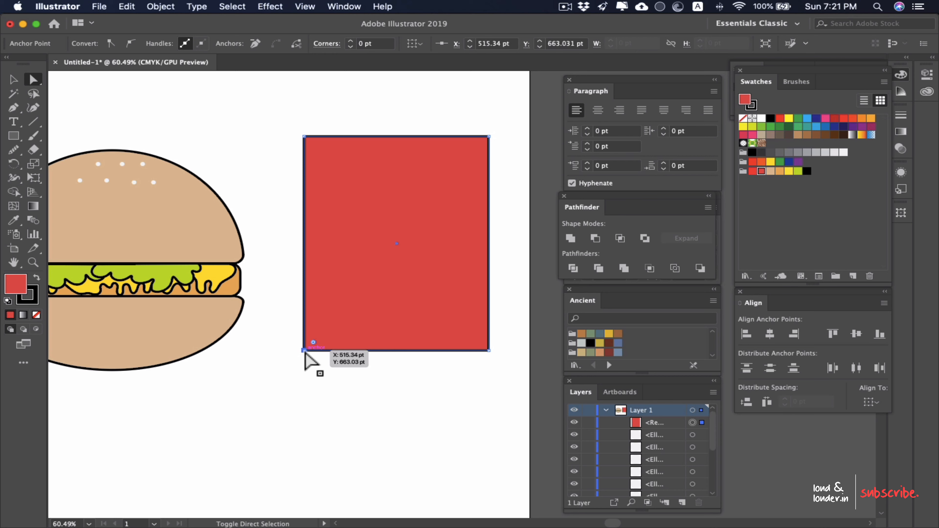
{"action": "key", "text": "shift+Right"}
{"action": "key", "text": "shift+Right"}
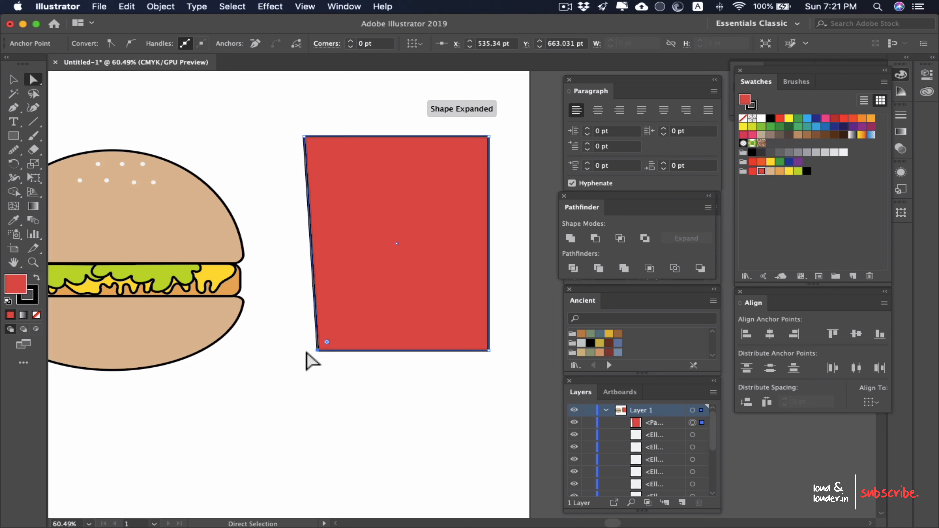
{"action": "left_click", "coordinate": [489, 350]}
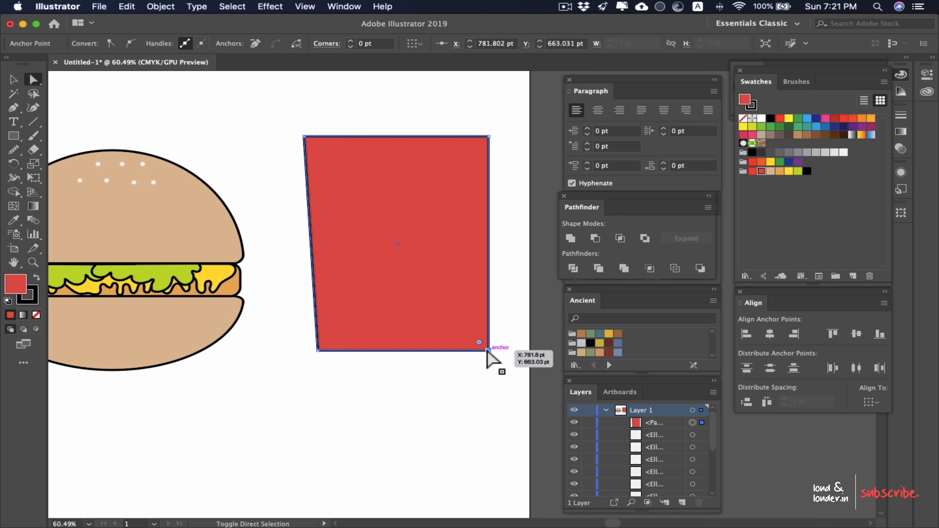
{"action": "key", "text": "shift+Left"}
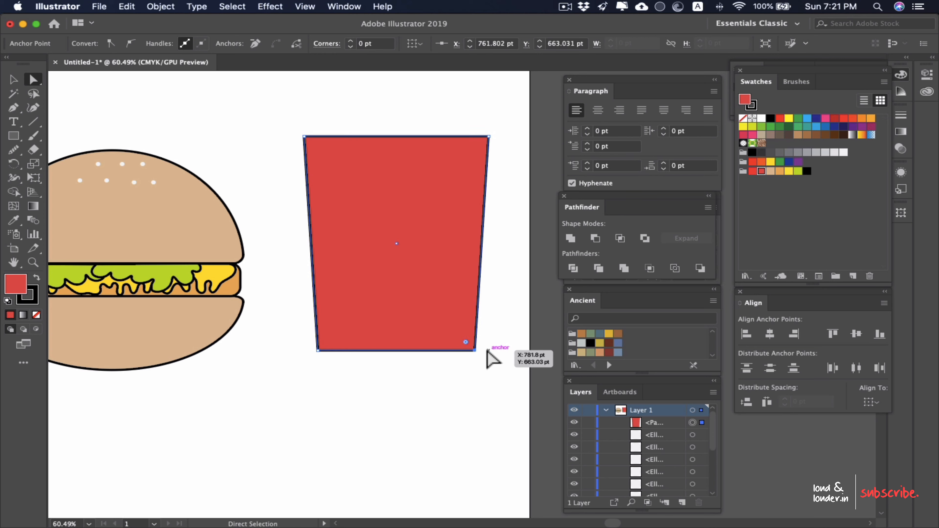
Step: Widen the carton's top edge by moving each of its two upper corner points 20 pt outward
{"action": "left_click_drag", "start_coordinate": [267, 115], "coordinate": [326, 155]}
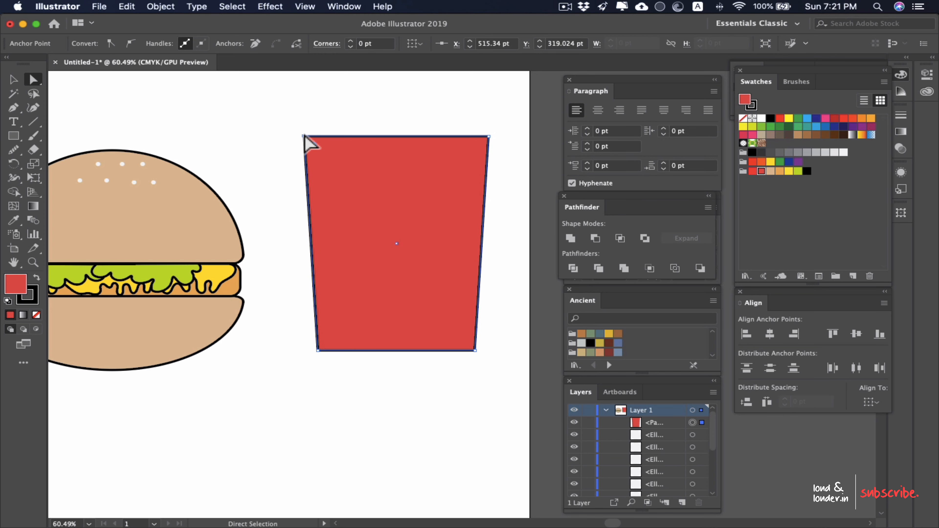
{"action": "key", "text": "shift+Left"}
{"action": "key", "text": "shift+Left"}
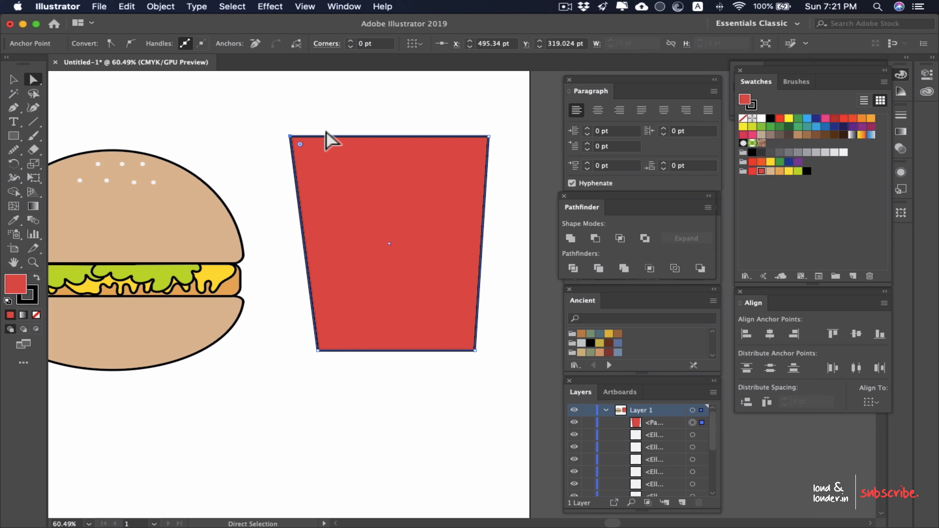
{"action": "left_click_drag", "start_coordinate": [456, 111], "coordinate": [519, 168]}
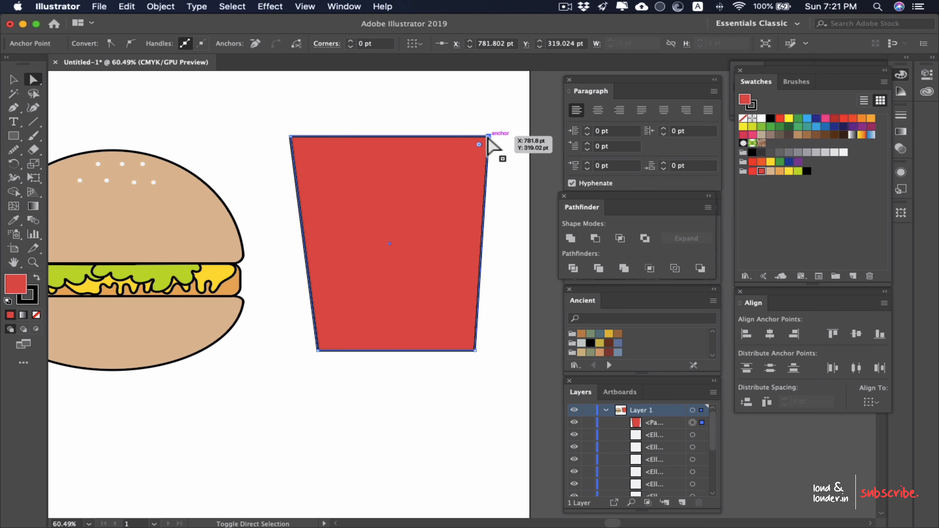
{"action": "key", "text": "super+shift+a"}
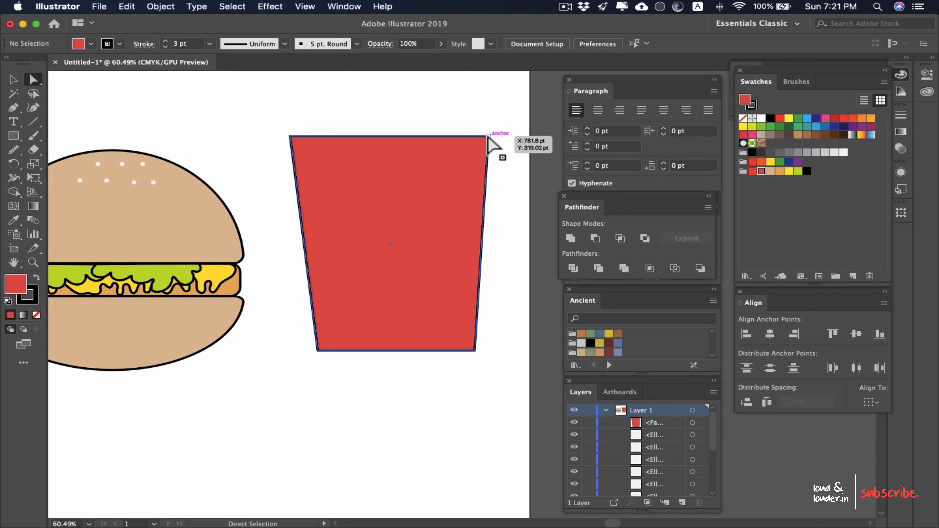
{"action": "left_click", "coordinate": [488, 136]}
{"action": "key", "text": "super+shift+a"}
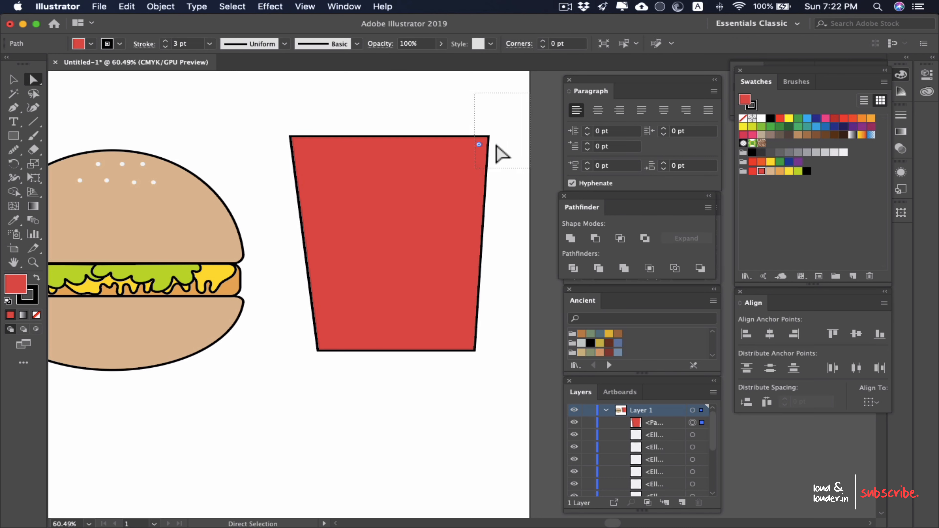
{"action": "left_click", "coordinate": [488, 136]}
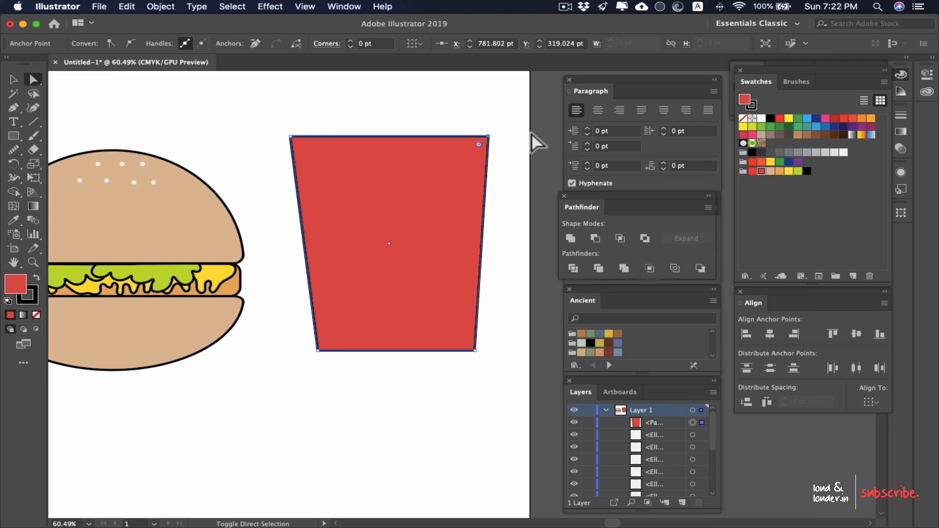
{"action": "key", "text": "shift+Right"}
{"action": "key", "text": "shift+Right"}
{"action": "scroll", "coordinate": [463, 183], "scroll_direction": "down", "scroll_amount": 3}
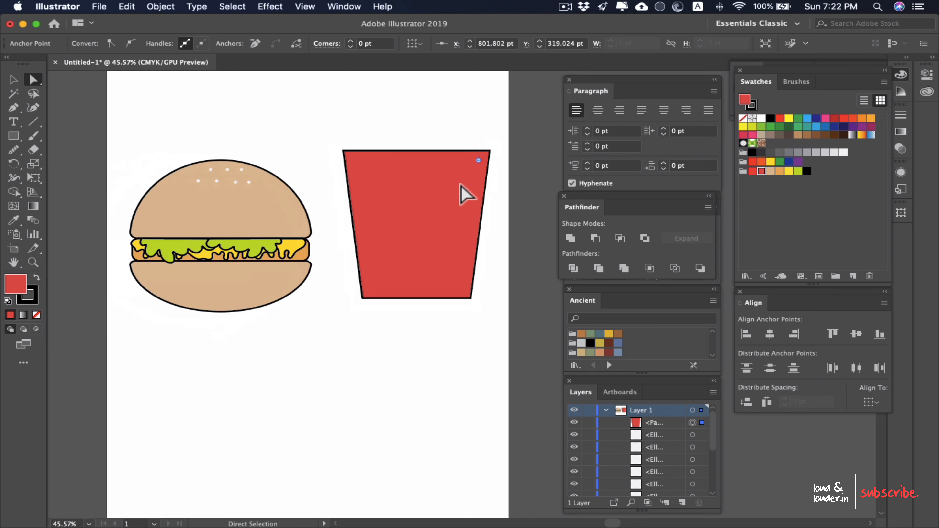
{"action": "left_click", "coordinate": [306, 137]}
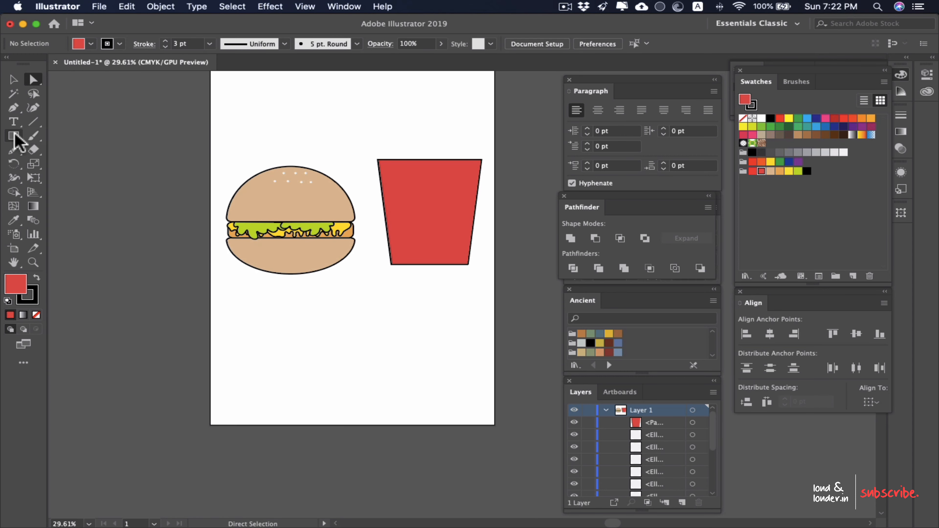
Step: Draw a large ellipse overlapping the carton's top edge and align the two shapes on their horizontal centres
{"action": "left_click_drag", "start_coordinate": [15, 135], "coordinate": [55, 152]}
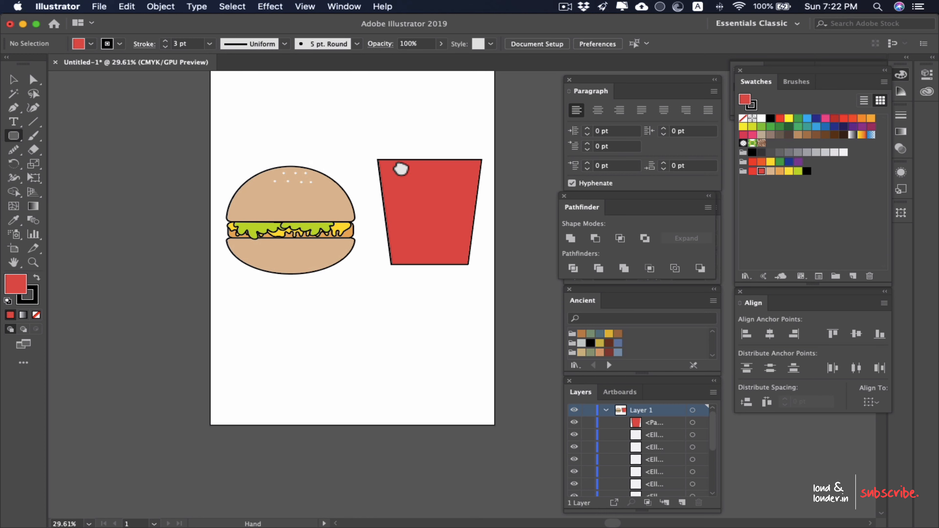
{"action": "left_click_drag", "start_coordinate": [417, 157], "coordinate": [335, 228]}
{"action": "scroll", "coordinate": [237, 234], "scroll_direction": "up", "scroll_amount": 2}
{"action": "left_click_drag", "start_coordinate": [14, 138], "coordinate": [71, 165]}
{"action": "left_click_drag", "start_coordinate": [317, 200], "coordinate": [422, 294]}
{"action": "key", "text": "v"}
{"action": "left_click_drag", "start_coordinate": [460, 178], "coordinate": [324, 470]}
{"action": "left_click", "coordinate": [770, 334]}
Step: Merge the overlap into the ellipse with the Shape Builder and delete the ellipse to cut a curved notch in the carton
{"action": "key", "text": "shift+m"}
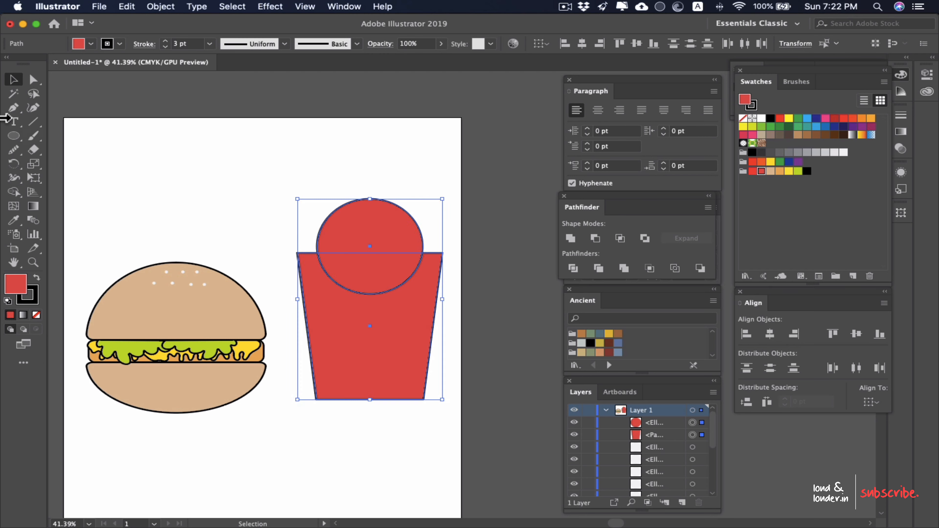
{"action": "left_click", "coordinate": [13, 193]}
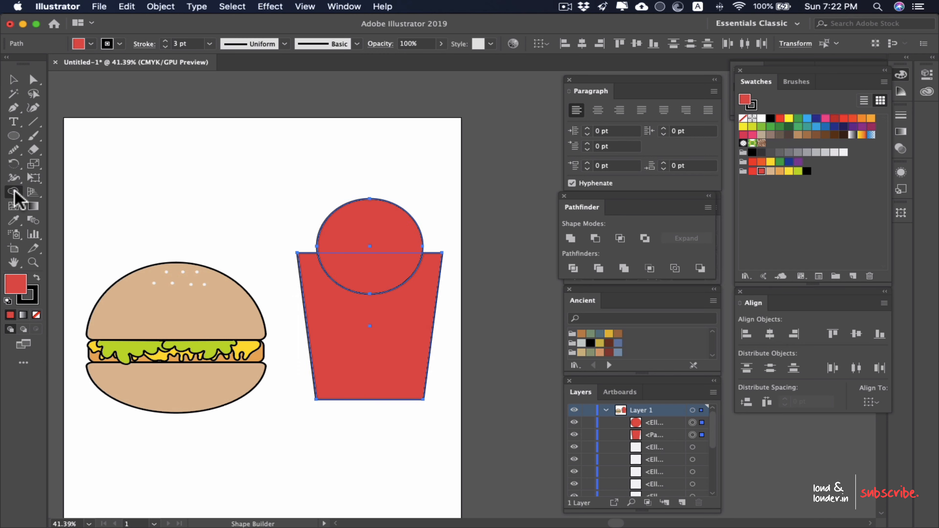
{"action": "left_click", "coordinate": [14, 192]}
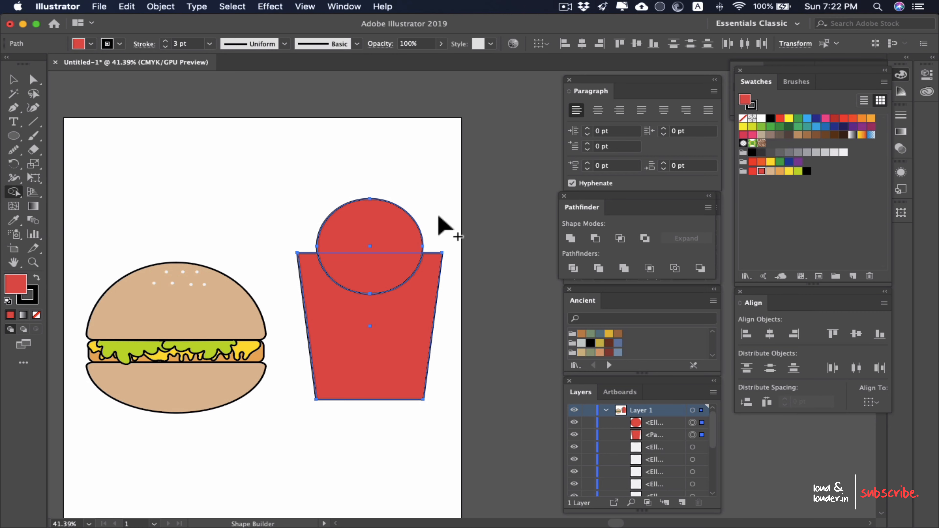
{"action": "left_click_drag", "start_coordinate": [436, 227], "coordinate": [382, 264]}
{"action": "key", "text": "super+z"}
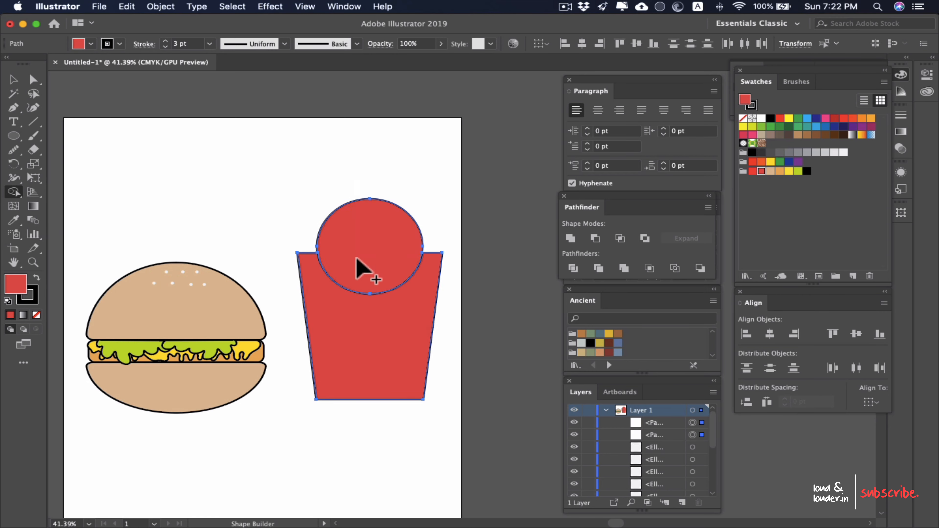
{"action": "key", "text": "v"}
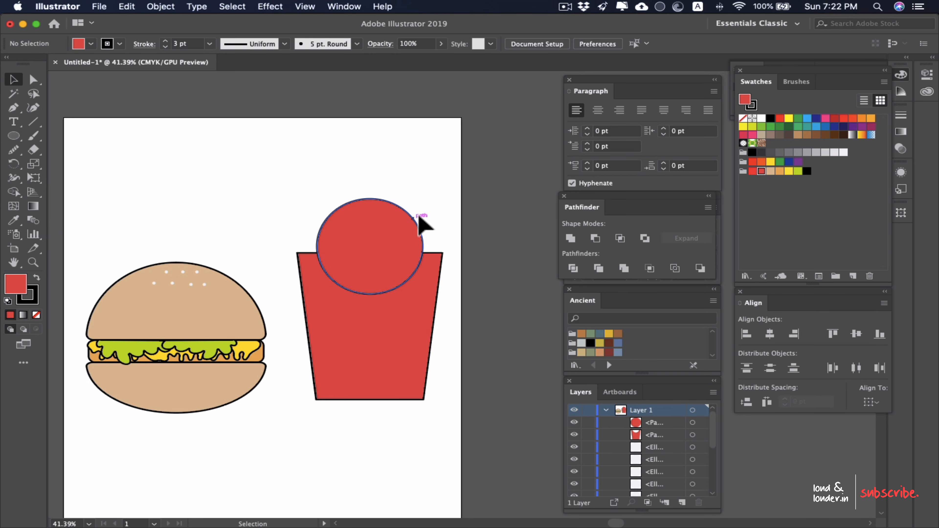
{"action": "left_click", "coordinate": [369, 230]}
{"action": "key", "text": "Delete"}
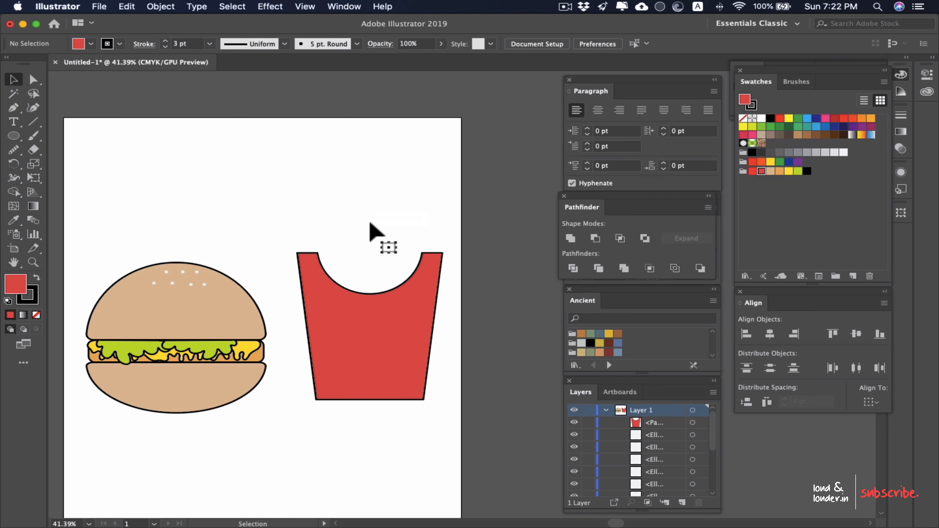
Step: Draw a tall, narrow rectangle over the carton's notch as a fry and give it the cheese's yellow fill
{"action": "scroll", "coordinate": [370, 223], "scroll_direction": "up", "scroll_amount": 5}
{"action": "left_click_drag", "start_coordinate": [358, 358], "coordinate": [414, 266]}
{"action": "scroll", "coordinate": [417, 255], "scroll_direction": "down", "scroll_amount": 3}
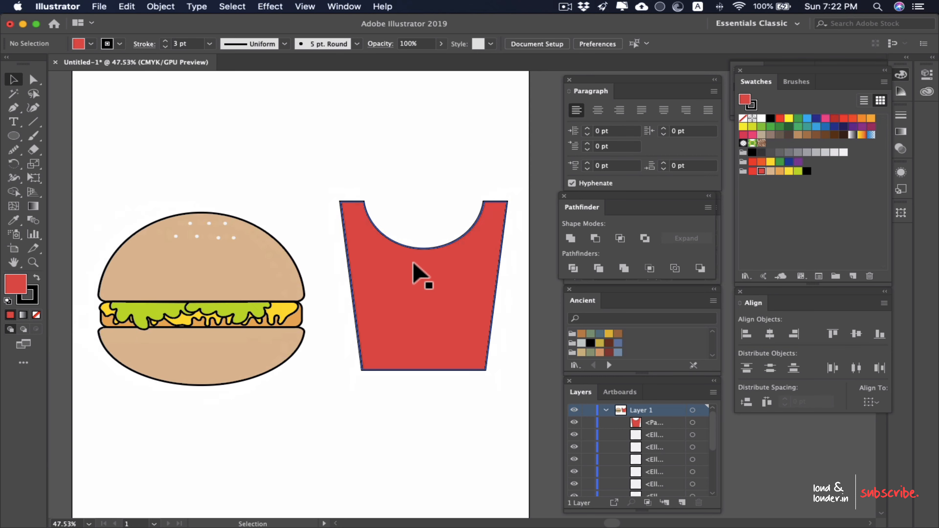
{"action": "left_click_drag", "start_coordinate": [14, 136], "coordinate": [66, 134]}
{"action": "left_click_drag", "start_coordinate": [389, 151], "coordinate": [412, 306]}
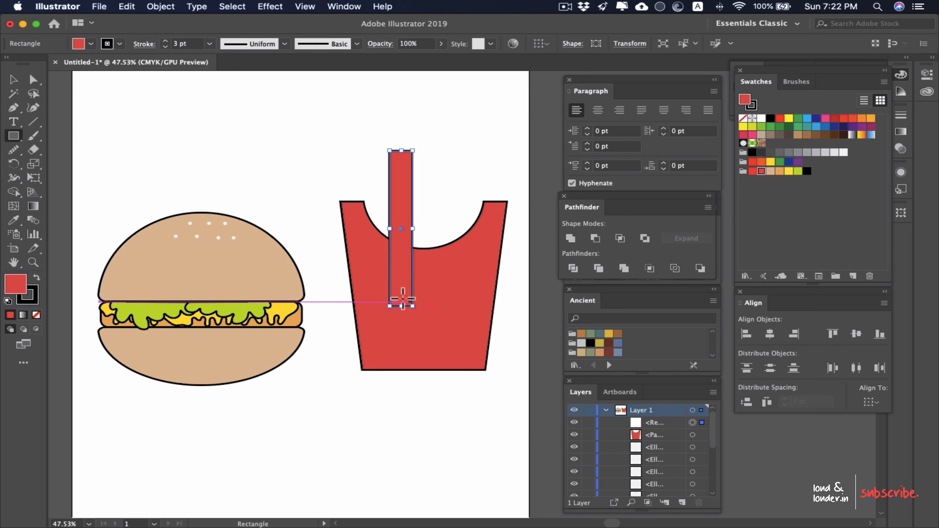
{"action": "key", "text": "i"}
{"action": "left_click", "coordinate": [278, 307]}
{"action": "key", "text": "v"}
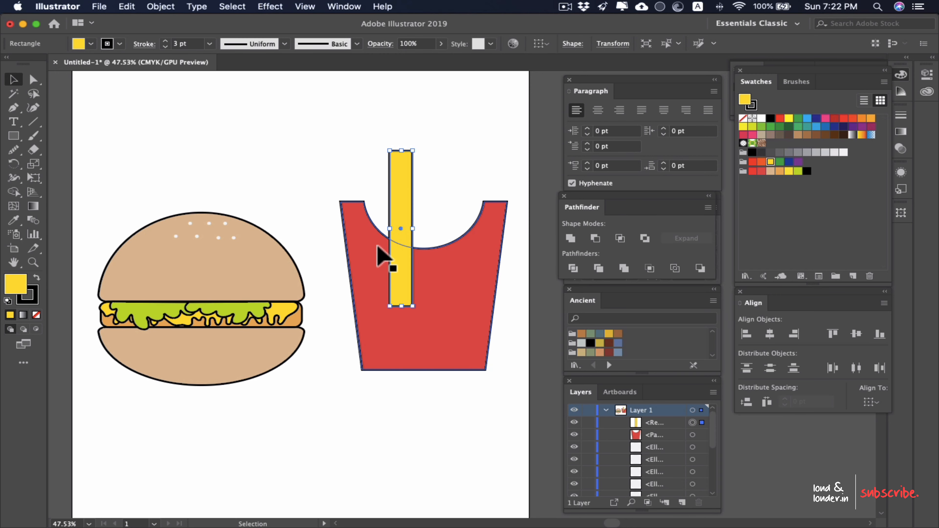
Step: Send the yellow fry backward so it sits behind the red carton
{"action": "right_click", "coordinate": [402, 202]}
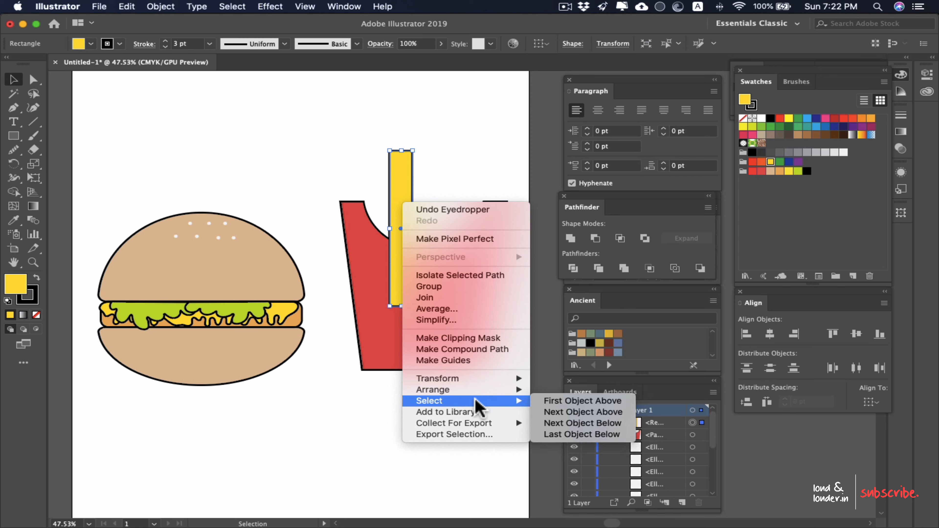
{"action": "mouse_move", "coordinate": [491, 389]}
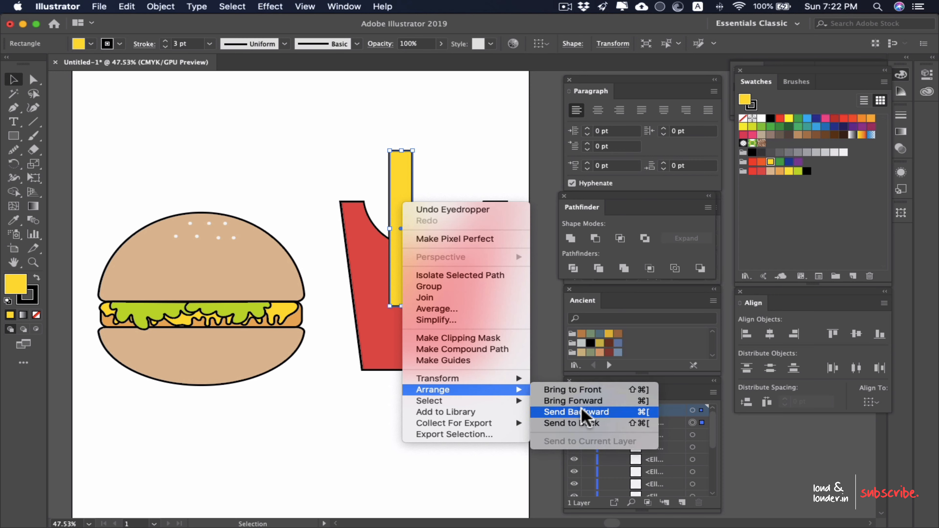
{"action": "left_click", "coordinate": [640, 414]}
Step: Duplicate the fry into four across the left and middle of the notch, tilting them at different angles
{"action": "left_click_drag", "start_coordinate": [395, 181], "coordinate": [373, 188]}
{"action": "left_click_drag", "start_coordinate": [364, 153], "coordinate": [343, 159]}
{"action": "left_click_drag", "start_coordinate": [386, 221], "coordinate": [412, 219]}
{"action": "left_click_drag", "start_coordinate": [409, 151], "coordinate": [430, 160]}
{"action": "left_click_drag", "start_coordinate": [414, 219], "coordinate": [452, 228]}
{"action": "left_click_drag", "start_coordinate": [473, 155], "coordinate": [453, 152]}
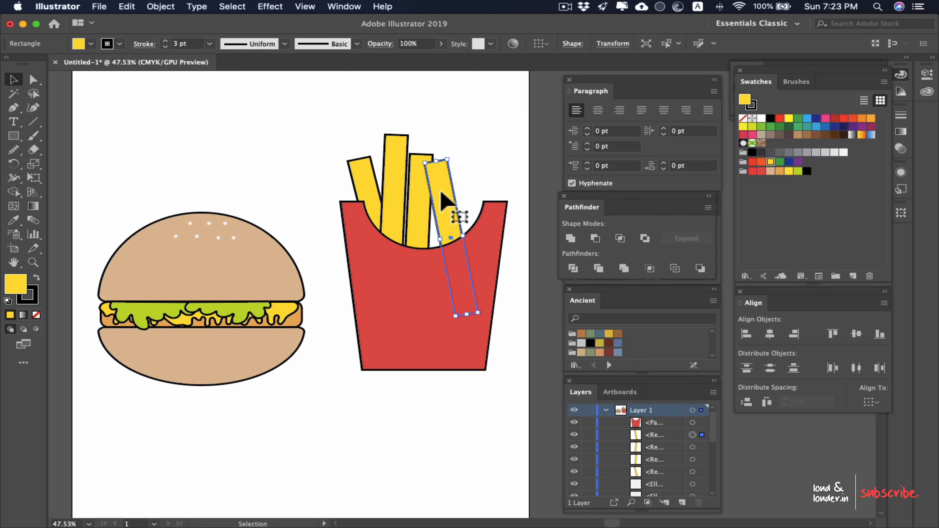
Step: Add two more fries to fill the notch's right side, tilting the outermost one to the right, and clear the selection
{"action": "left_click_drag", "start_coordinate": [439, 203], "coordinate": [475, 219]}
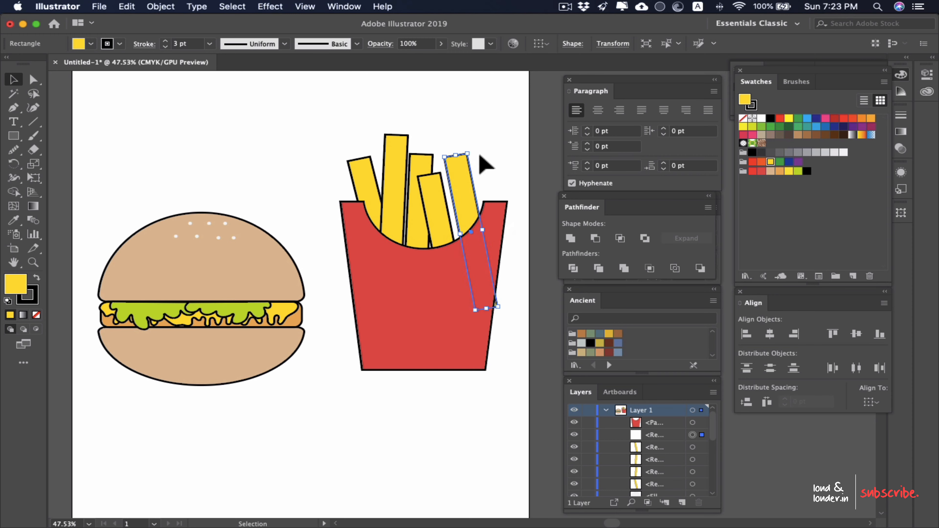
{"action": "left_click_drag", "start_coordinate": [474, 147], "coordinate": [489, 154]}
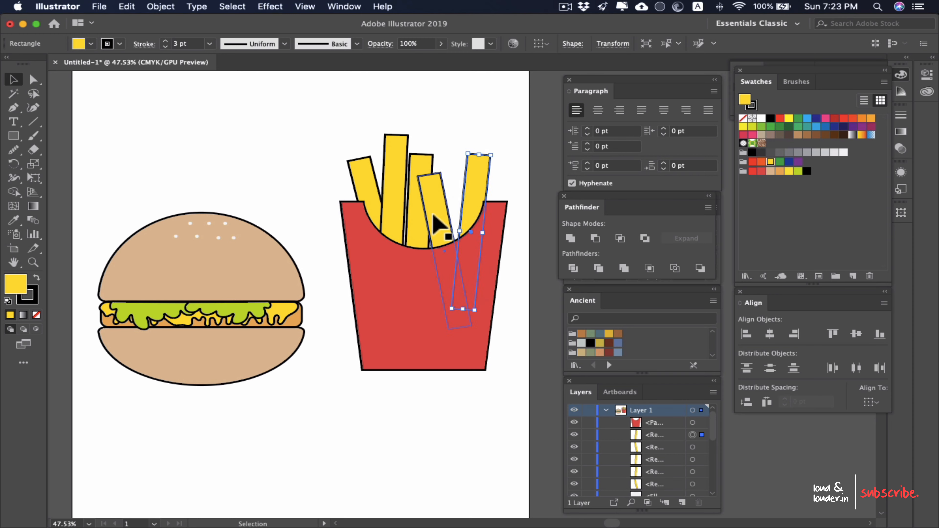
{"action": "left_click_drag", "start_coordinate": [416, 174], "coordinate": [448, 199]}
{"action": "left_click", "coordinate": [441, 120]}
{"action": "scroll", "coordinate": [442, 170], "scroll_direction": "down", "scroll_amount": 3}
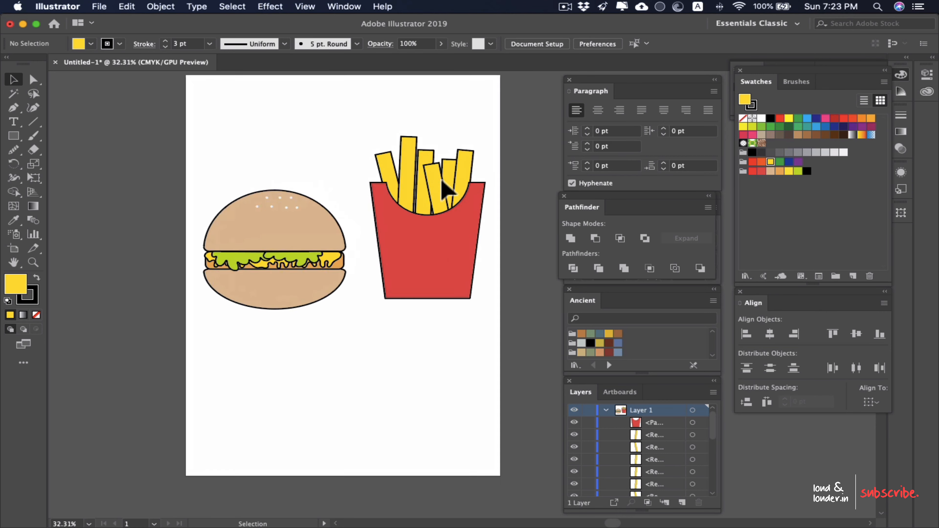
Step: Select the burger and the fries together and move them down slightly on the artboard
{"action": "left_click_drag", "start_coordinate": [507, 138], "coordinate": [195, 361]}
{"action": "left_click_drag", "start_coordinate": [388, 290], "coordinate": [389, 301]}
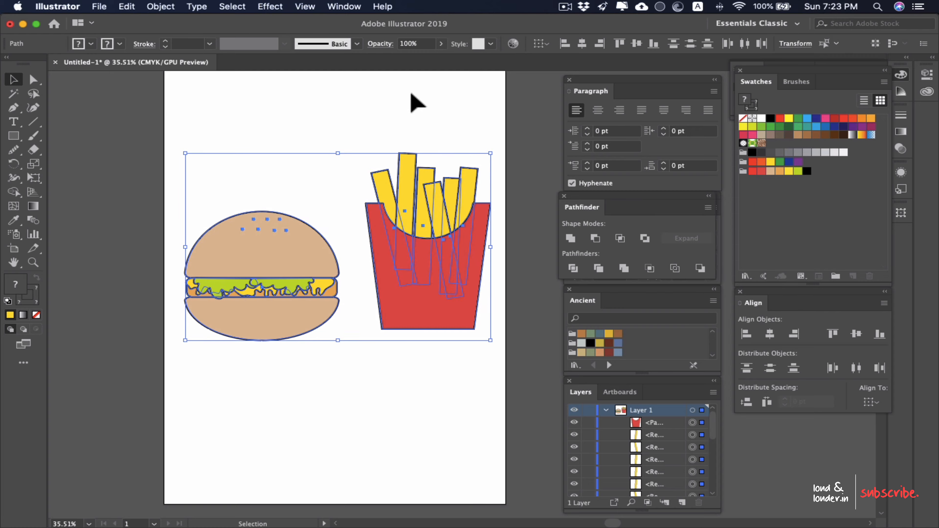